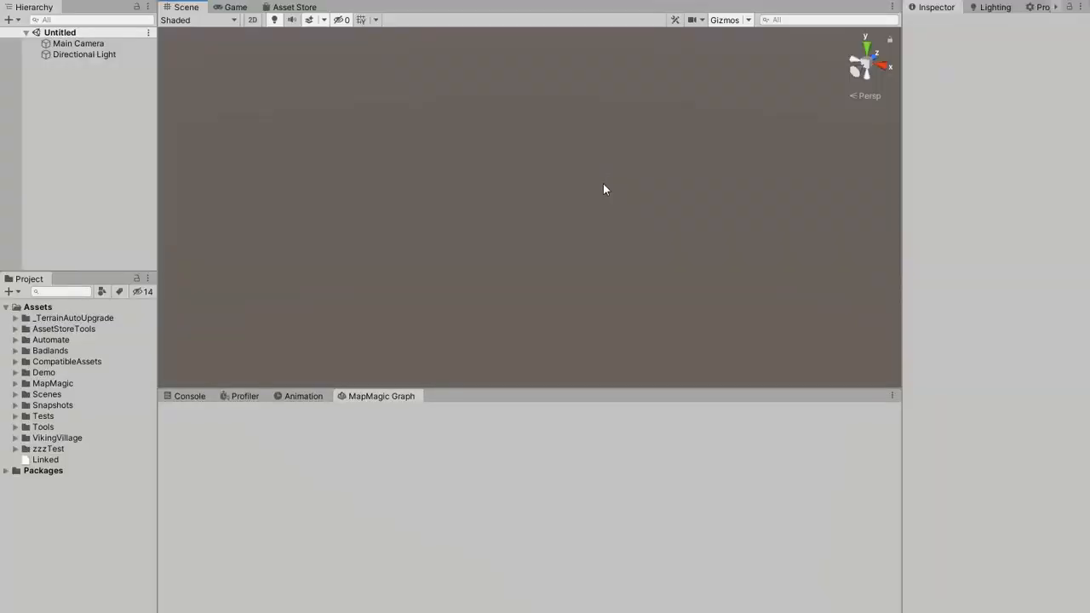
Duplicate the Graphs folder inside the Demo folder and name the copy GraphsCopy.
{"action": "left_click", "coordinate": [15, 373]}
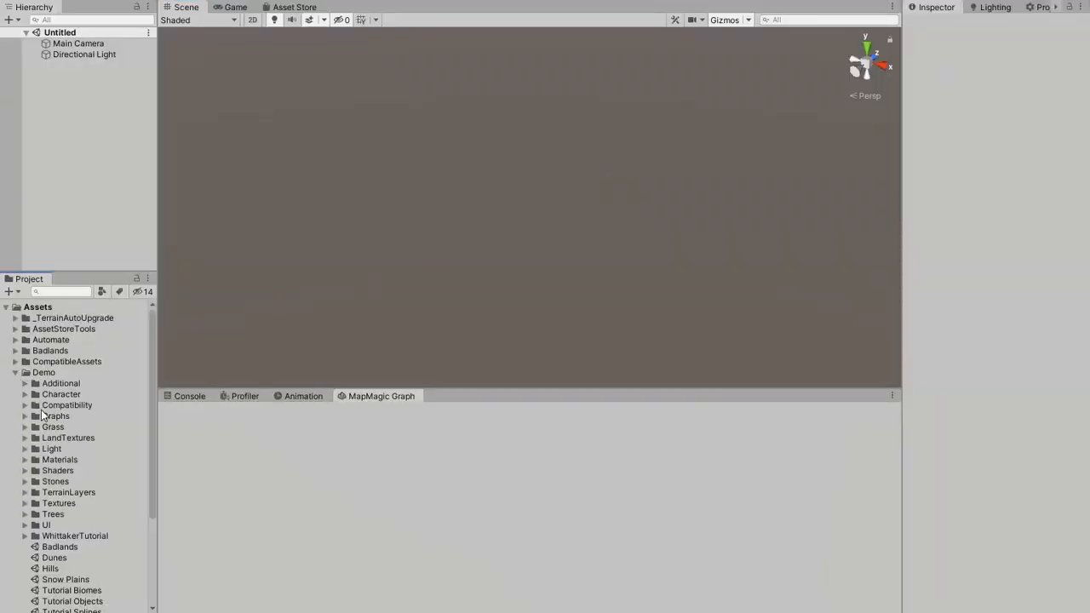
{"action": "left_click", "coordinate": [47, 416]}
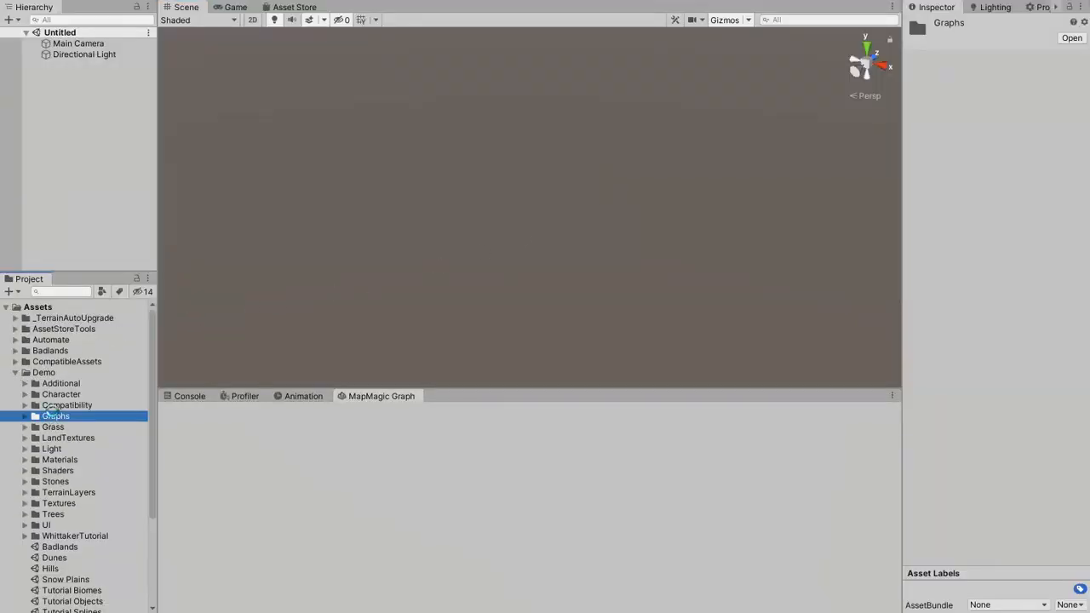
{"action": "key", "text": "ctrl+d"}
{"action": "left_click", "coordinate": [75, 428]}
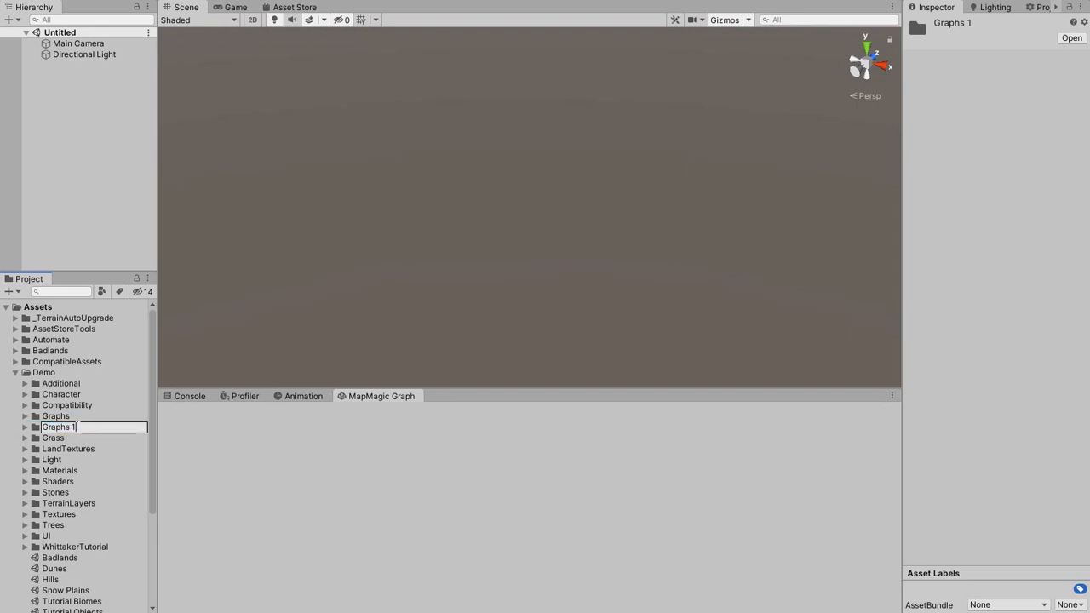
{"action": "key", "text": "BackSpace"}
{"action": "key", "text": "BackSpace"}
{"action": "type", "text": "Copy"}
{"action": "key", "text": "Return"}
Open the Tutorial scene and assign the SimpleGraph from GraphsCopy as the MapMagic object's graph.
{"action": "scroll", "coordinate": [128, 426], "scroll_direction": "down", "scroll_amount": 2}
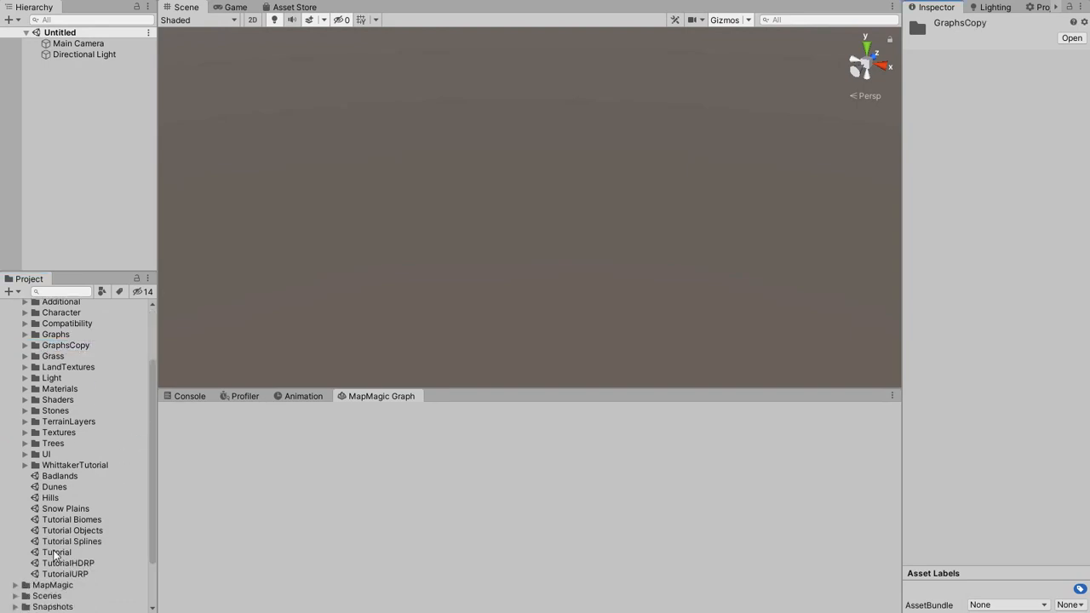
{"action": "double_click", "coordinate": [55, 554]}
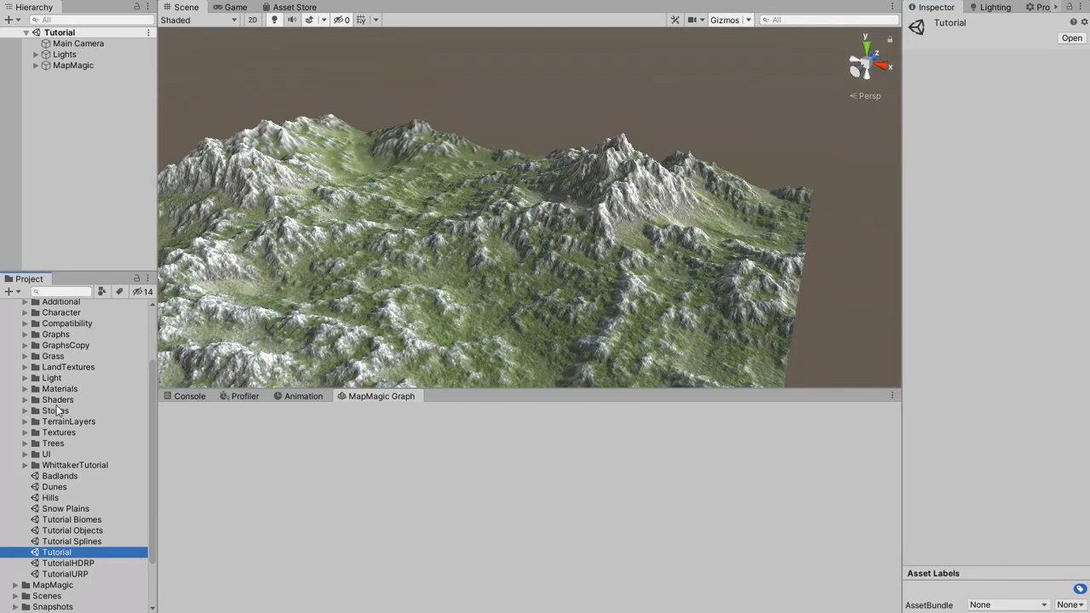
{"action": "left_click", "coordinate": [70, 65]}
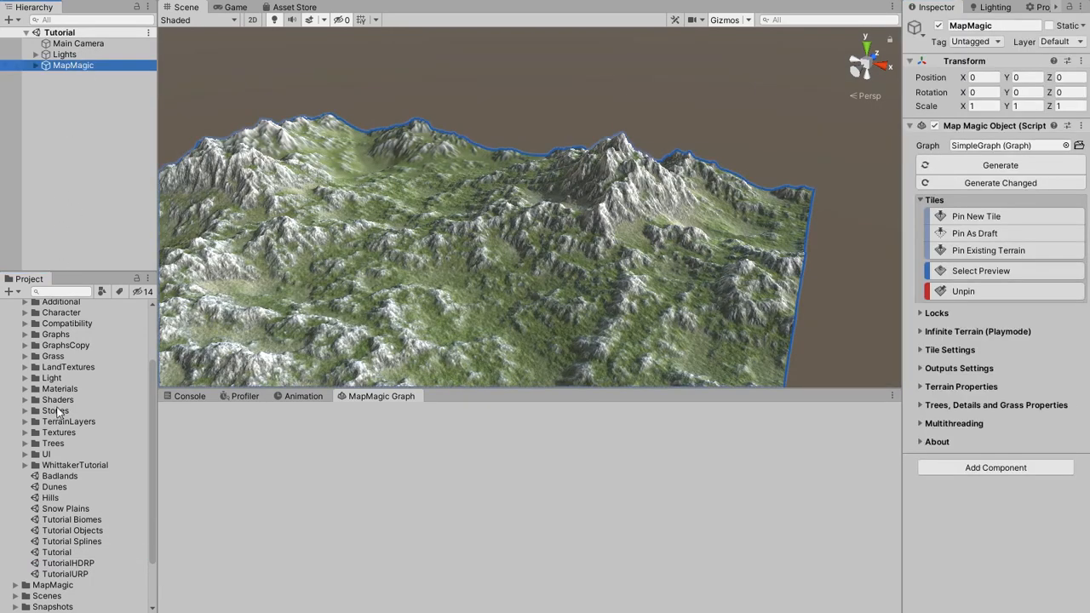
{"action": "left_click", "coordinate": [25, 345]}
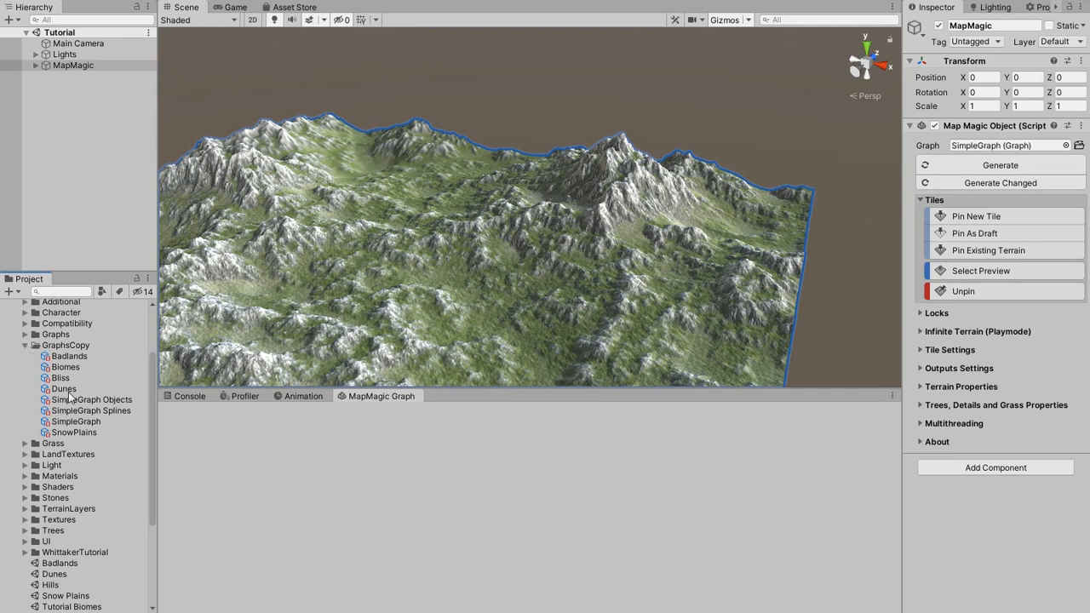
{"action": "left_click_drag", "start_coordinate": [75, 421], "coordinate": [966, 145]}
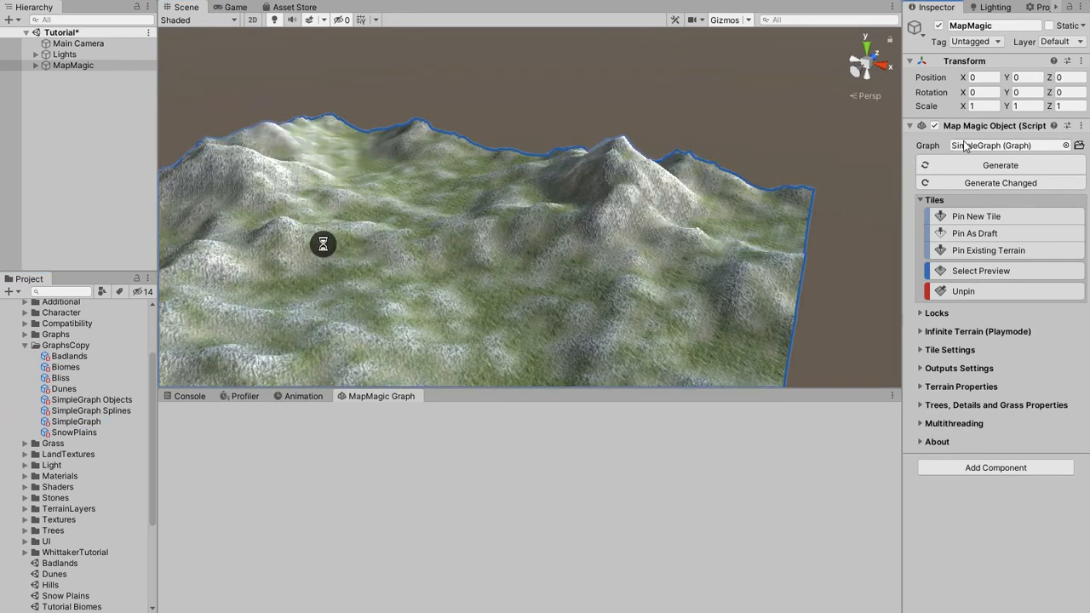
{"action": "right_click_drag", "start_coordinate": [818, 174], "coordinate": [745, 208]}
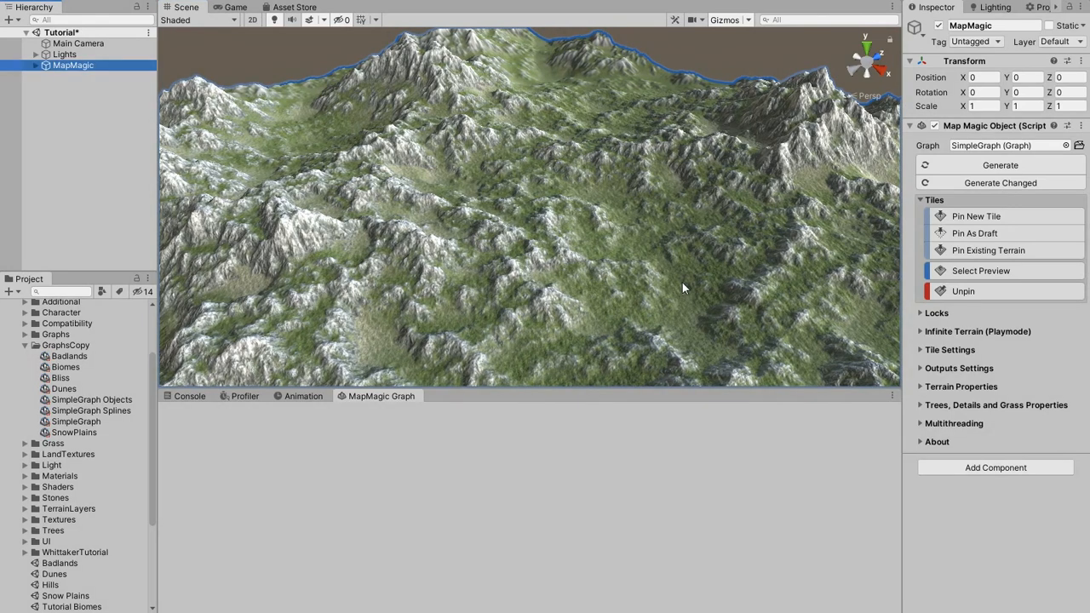
Open the SimpleGraph from GraphsCopy in the graph editor and enlarge the editor area to show its Height and Textures groups.
{"action": "double_click", "coordinate": [86, 422]}
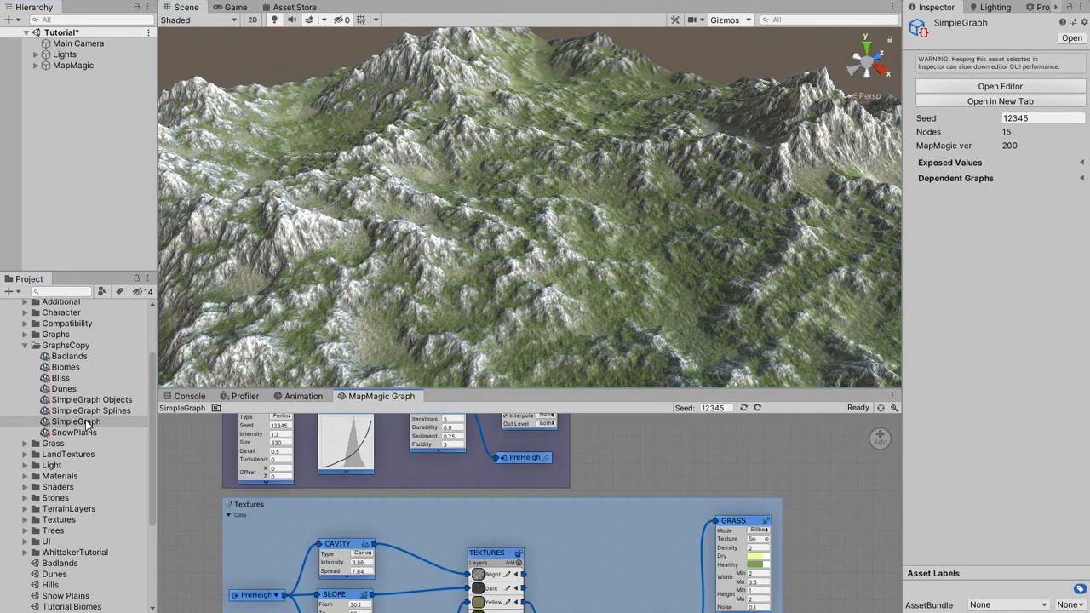
{"action": "left_click", "coordinate": [89, 242]}
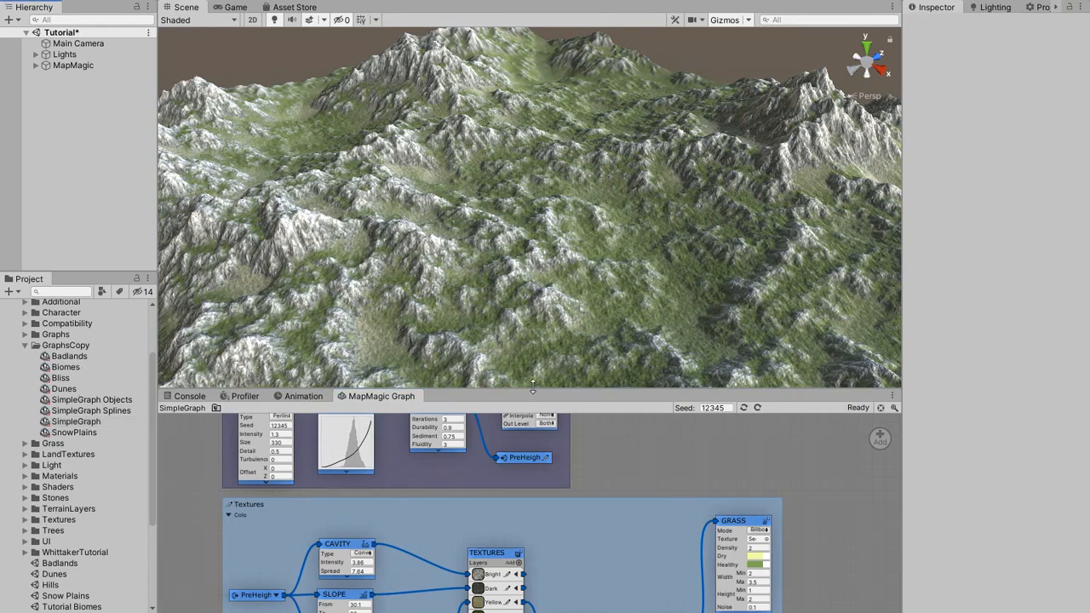
{"action": "left_click_drag", "start_coordinate": [532, 389], "coordinate": [523, 286]}
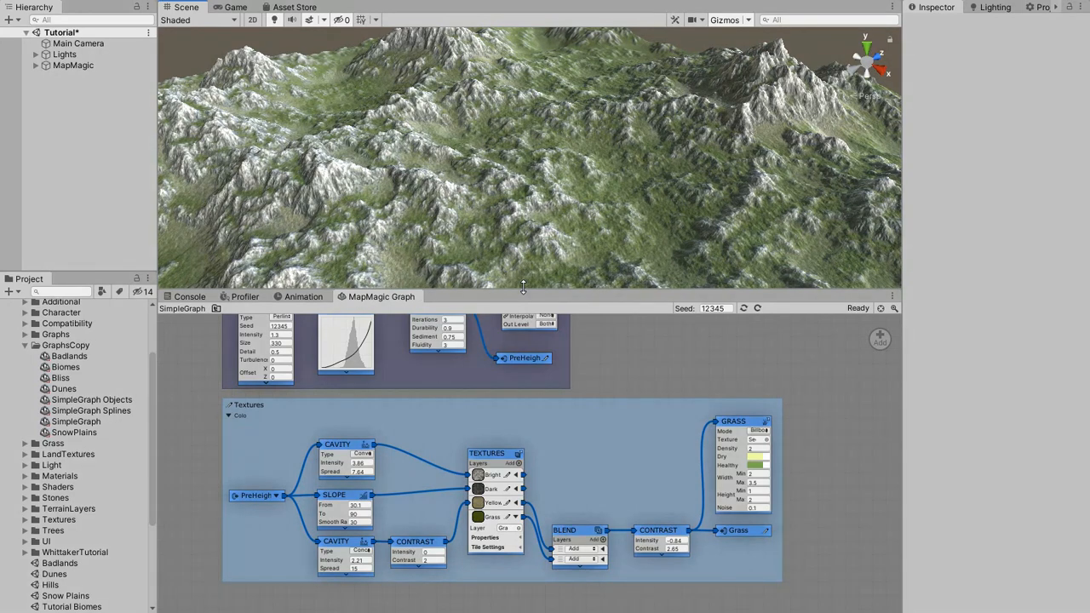
{"action": "middle_click_drag", "start_coordinate": [601, 335], "coordinate": [606, 360]}
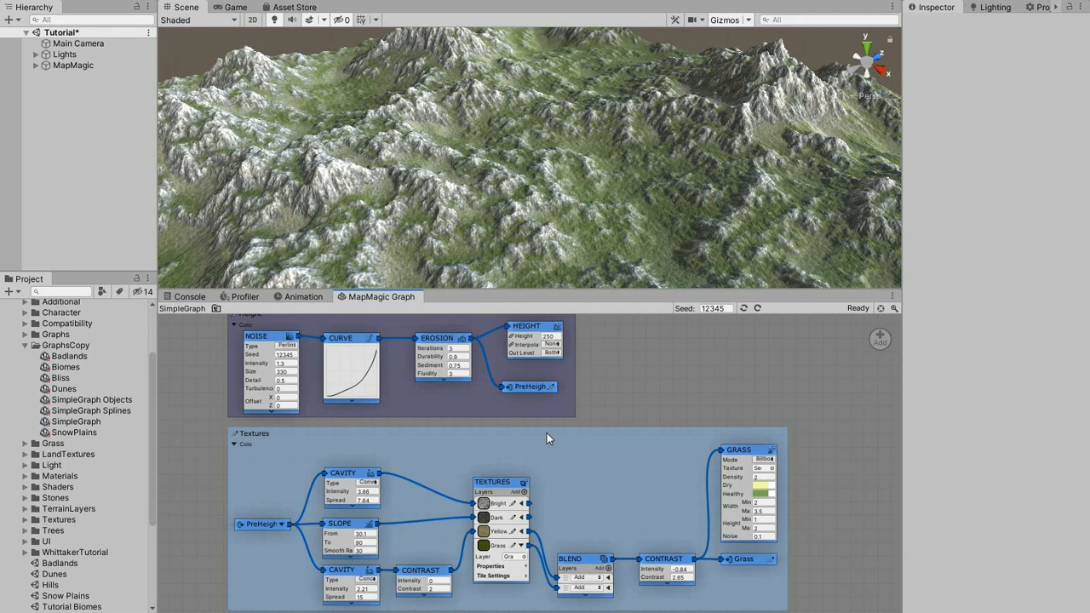
View the Badlands graph for comparison and return to SimpleGraph.
{"action": "double_click", "coordinate": [83, 358]}
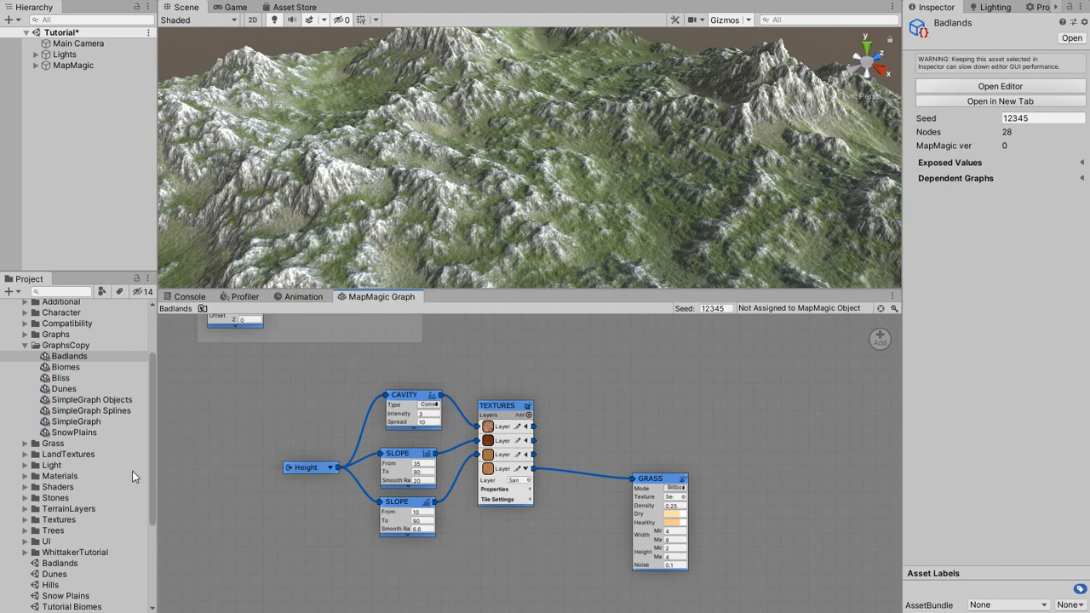
{"action": "double_click", "coordinate": [95, 422]}
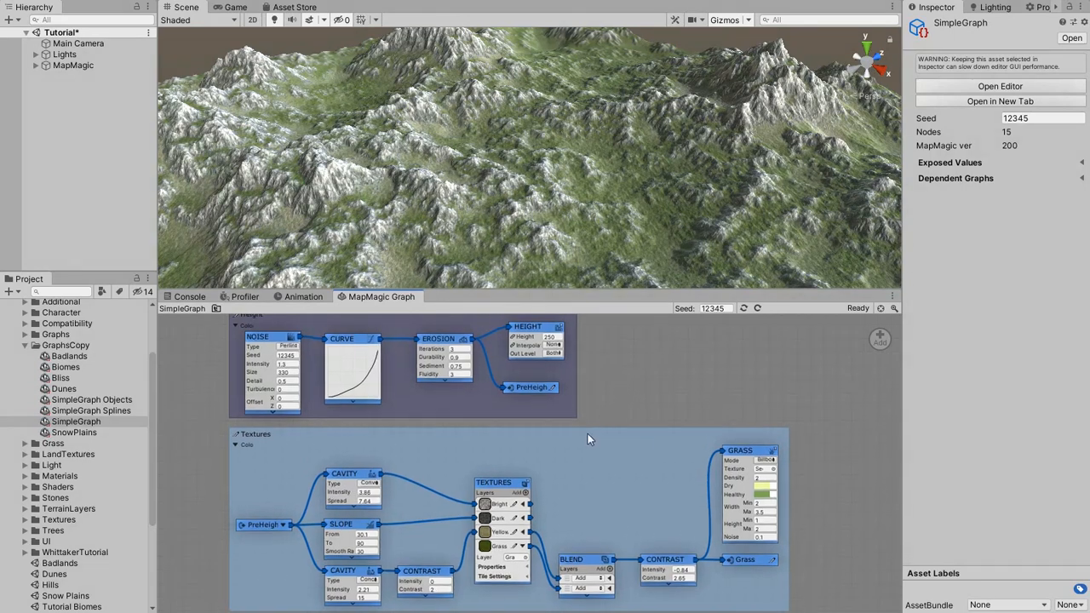
Export all nodes of SimpleGraph's Textures group as a graph asset named TexturingFn in the Demo/GraphsCopy folder.
{"action": "scroll", "coordinate": [588, 433], "scroll_direction": "down", "scroll_amount": 3}
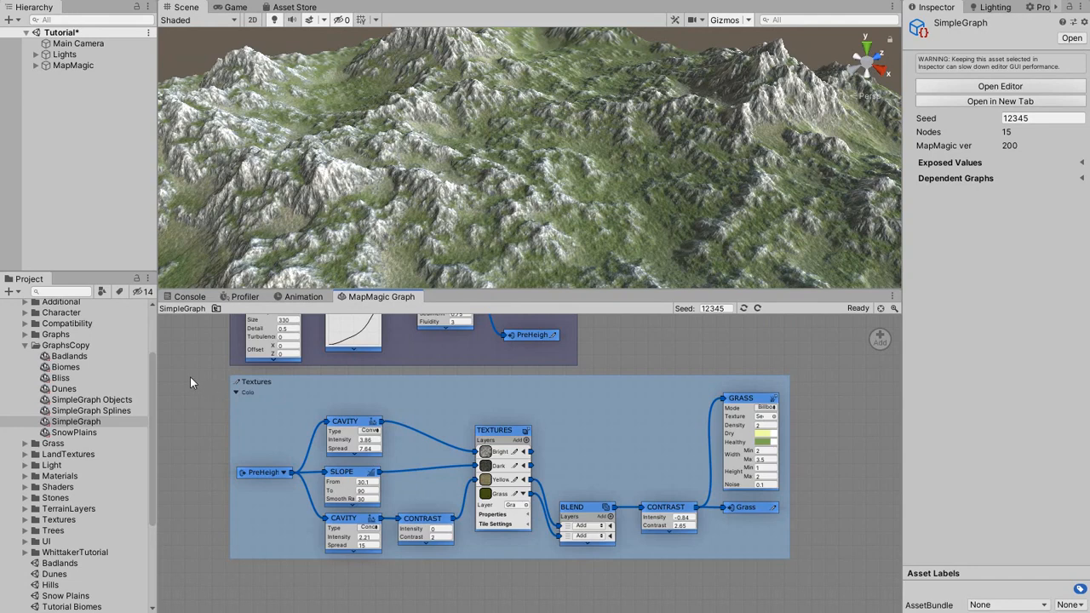
{"action": "left_click_drag", "start_coordinate": [190, 377], "coordinate": [808, 588]}
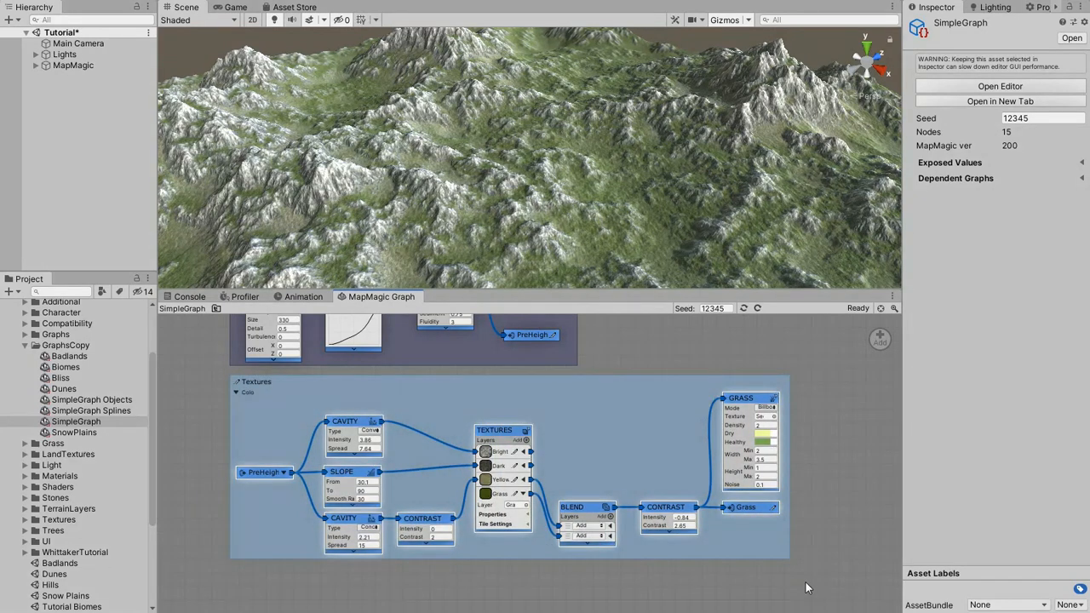
{"action": "right_click", "coordinate": [595, 508]}
{"action": "mouse_move", "coordinate": [627, 568]}
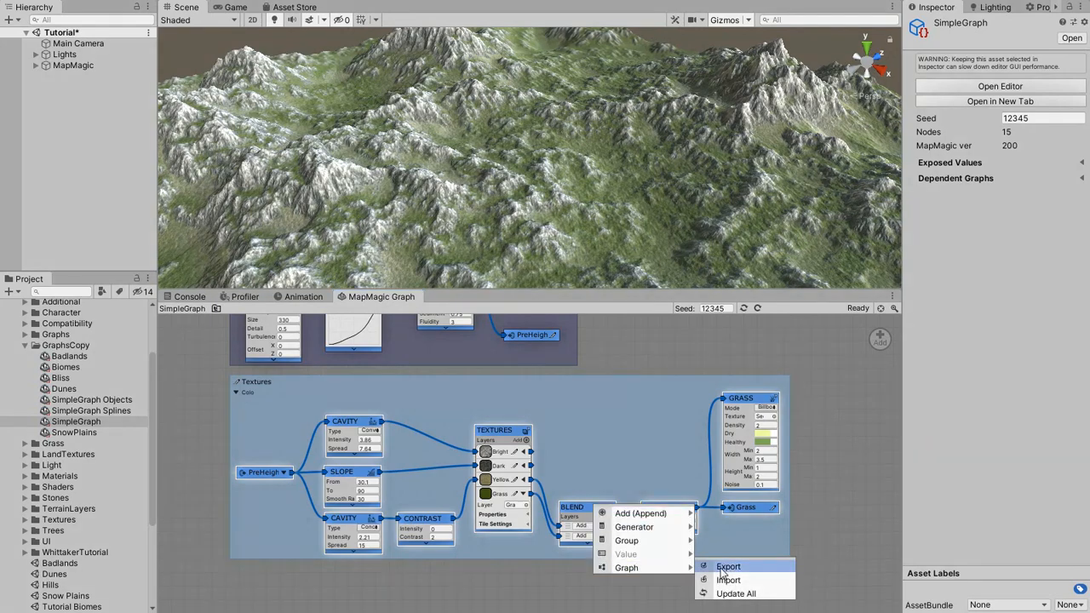
{"action": "left_click", "coordinate": [724, 567]}
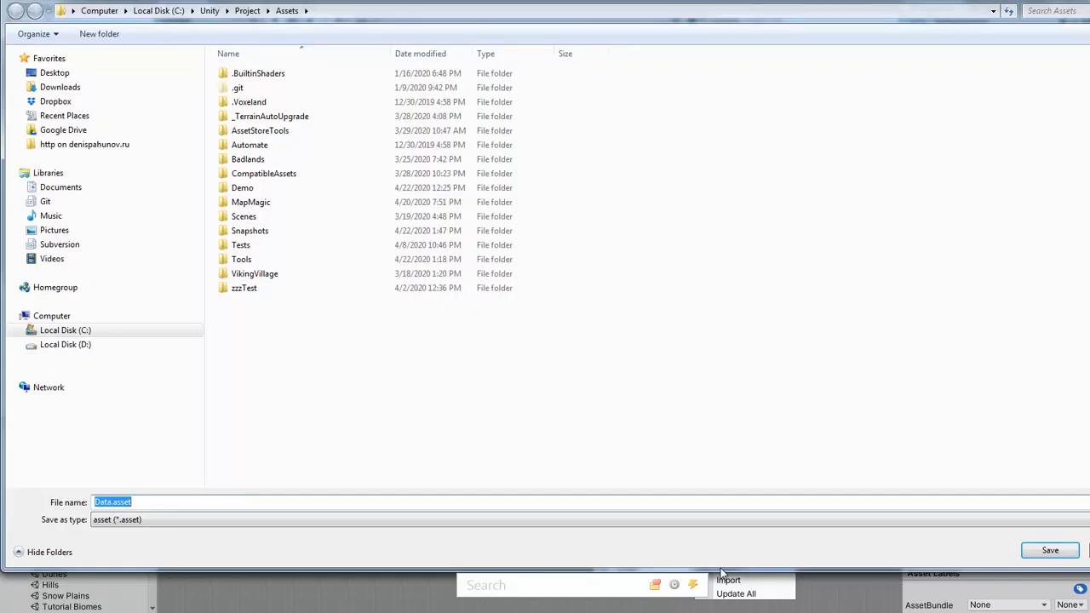
{"action": "double_click", "coordinate": [244, 189]}
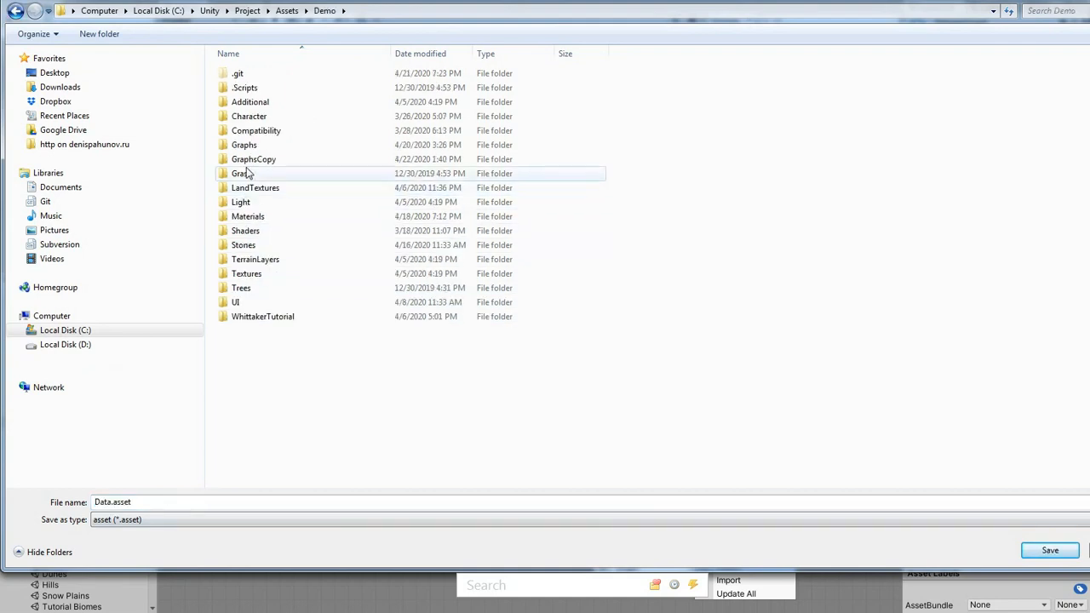
{"action": "double_click", "coordinate": [249, 160]}
{"action": "left_click", "coordinate": [166, 503]}
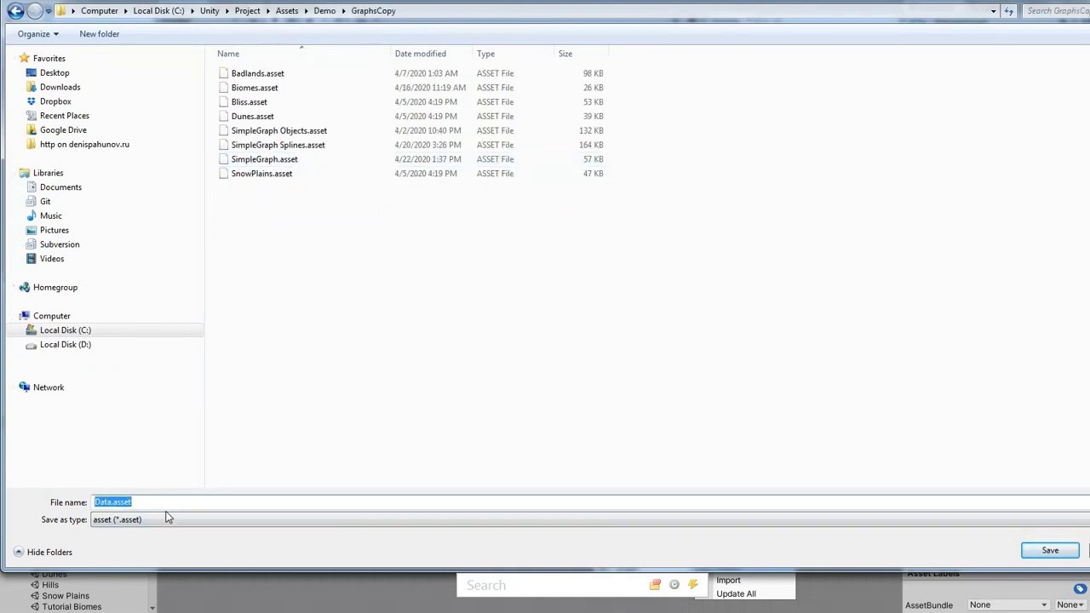
{"action": "type", "text": "TexturingFn"}
{"action": "left_click", "coordinate": [1050, 550]}
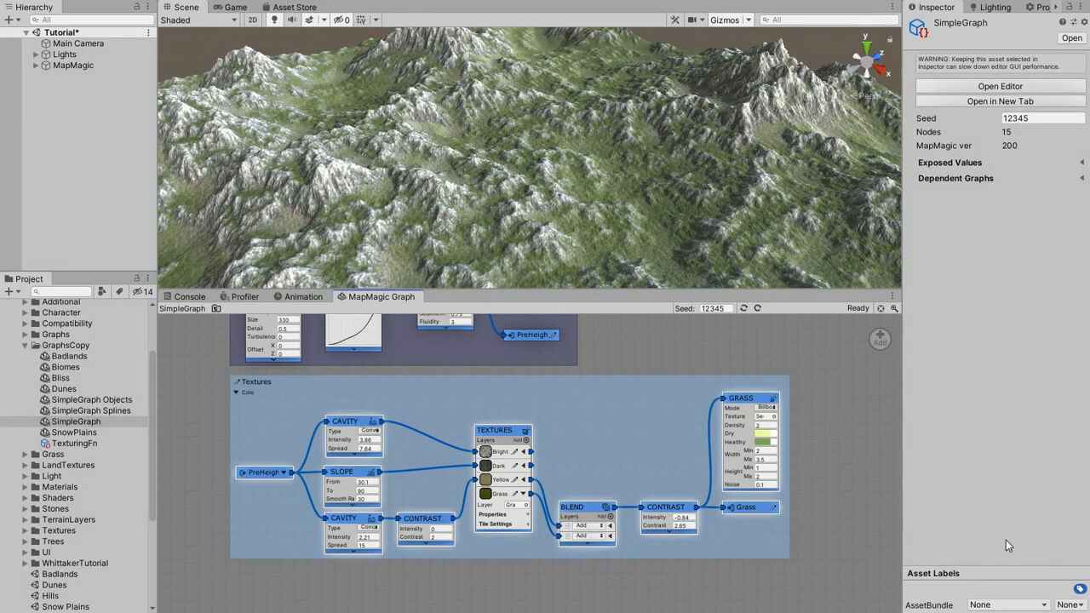
Open the exported TexturingFn graph and bring its whole node chain into view.
{"action": "left_click", "coordinate": [80, 445]}
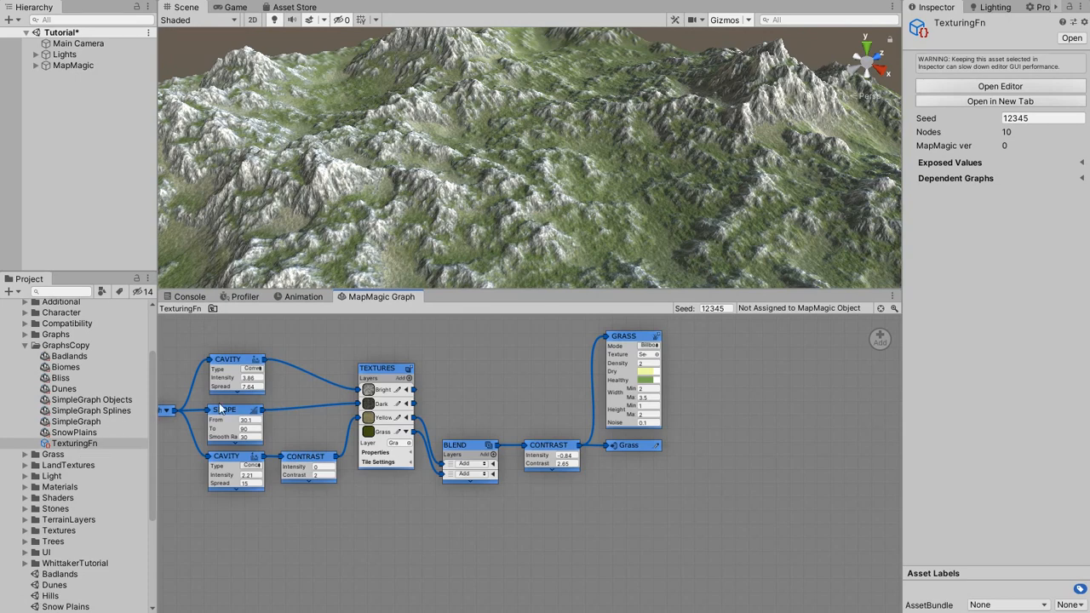
{"action": "middle_click_drag", "start_coordinate": [290, 401], "coordinate": [414, 452]}
{"action": "scroll", "coordinate": [414, 451], "scroll_direction": "up", "scroll_amount": 2}
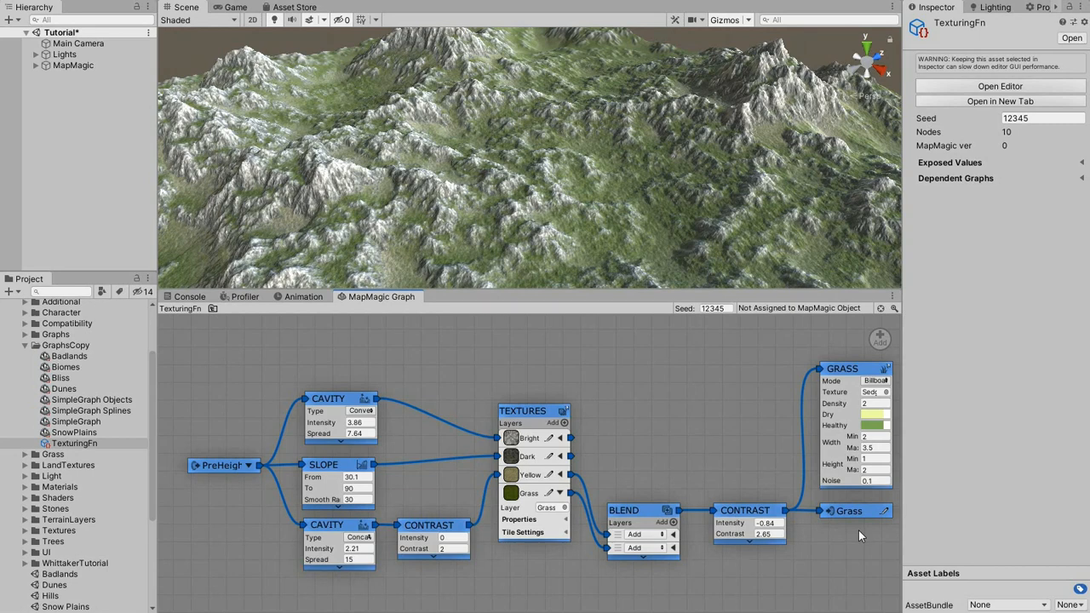
Add a map function Input node below the PreHeight portal and name it TexHeight.
{"action": "right_click", "coordinate": [200, 510]}
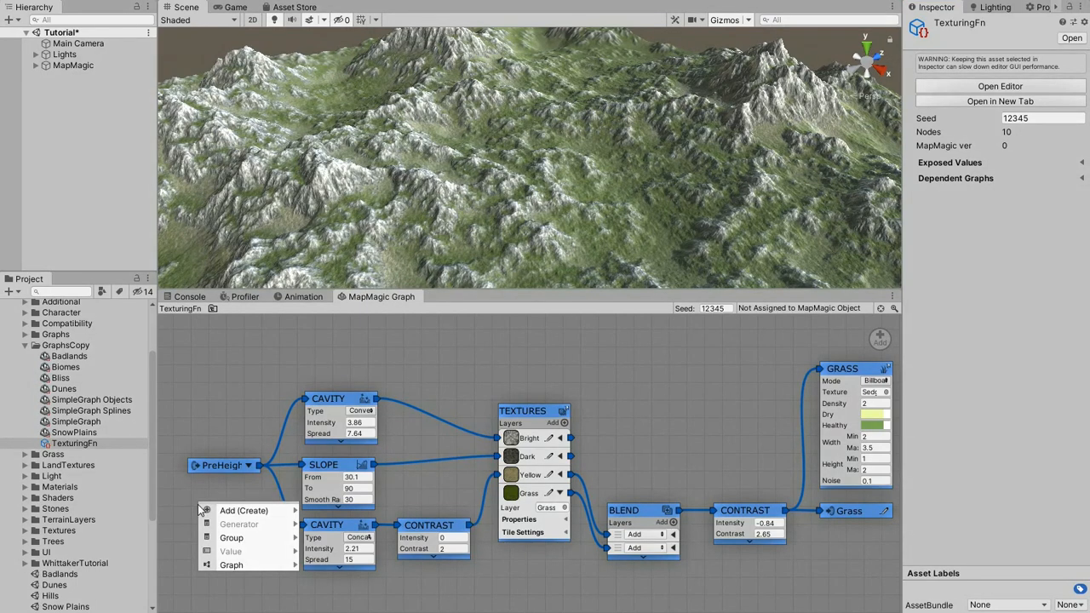
{"action": "mouse_move", "coordinate": [224, 511]}
{"action": "mouse_move", "coordinate": [328, 510]}
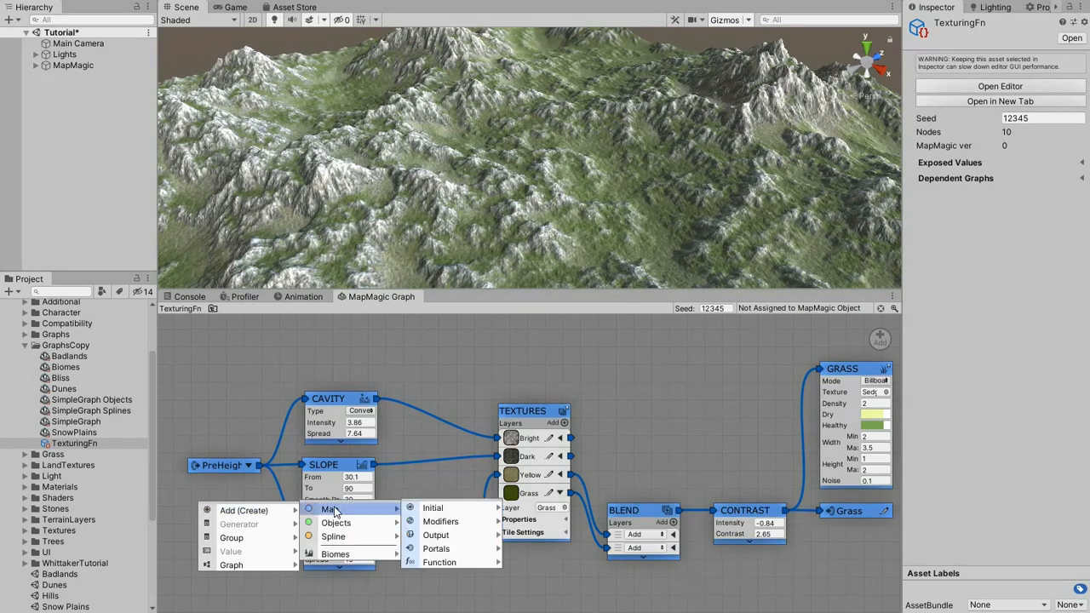
{"action": "mouse_move", "coordinate": [457, 561]}
{"action": "left_click", "coordinate": [533, 567]}
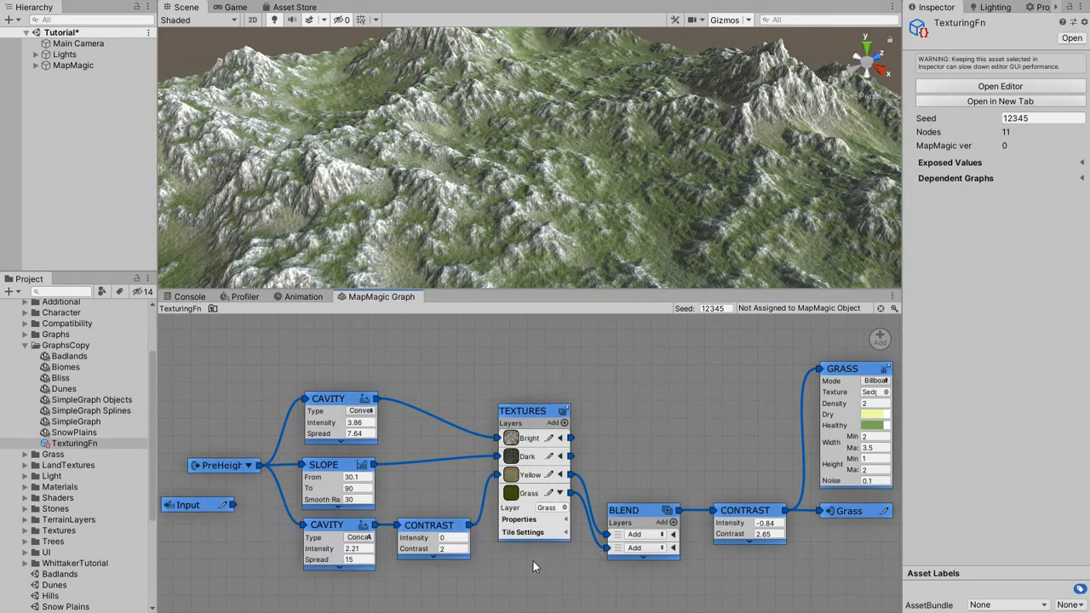
{"action": "left_click_drag", "start_coordinate": [195, 507], "coordinate": [217, 503]}
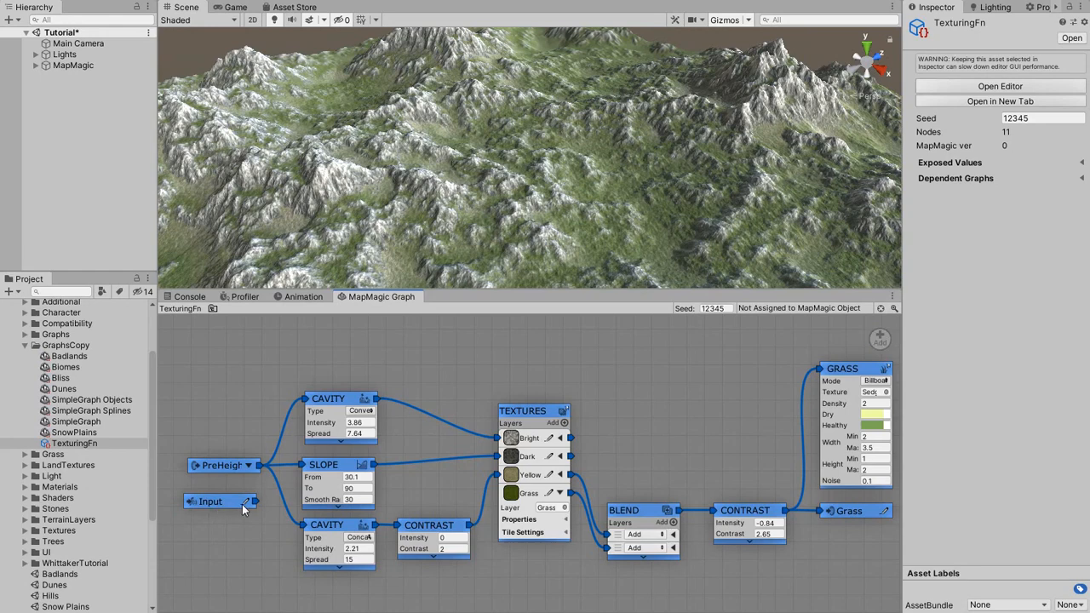
{"action": "left_click", "coordinate": [244, 502]}
{"action": "type", "text": "TexHeight"}
{"action": "key", "text": "Return"}
Connect TexHeight to the Slope node and both Cavity nodes, and remove the PreHeight portal.
{"action": "left_click_drag", "start_coordinate": [255, 503], "coordinate": [307, 400]}
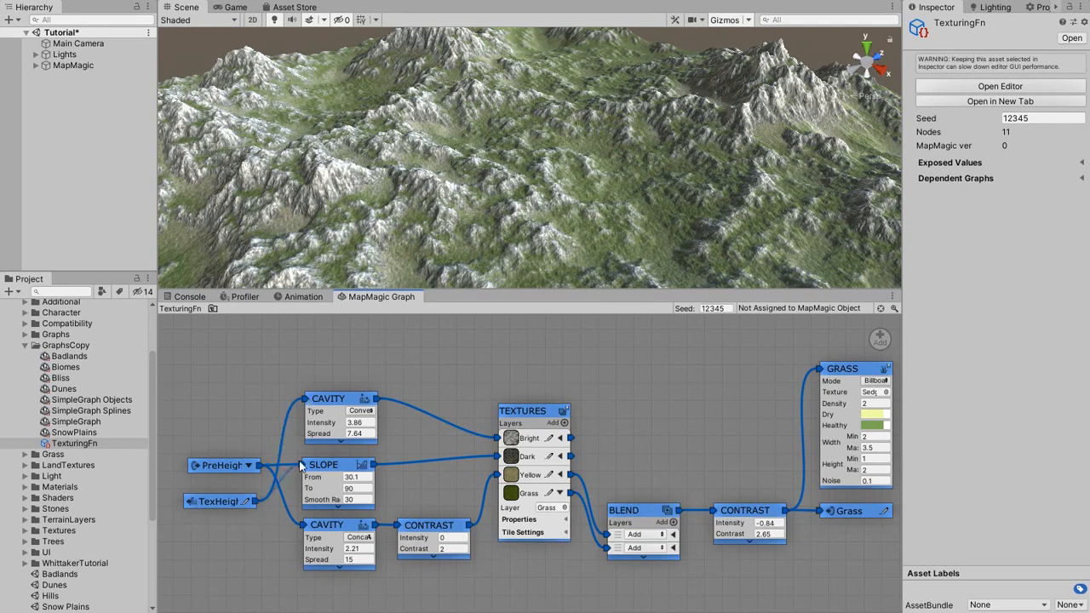
{"action": "left_click_drag", "start_coordinate": [282, 517], "coordinate": [300, 523]}
{"action": "left_click_drag", "start_coordinate": [223, 465], "coordinate": [879, 346]}
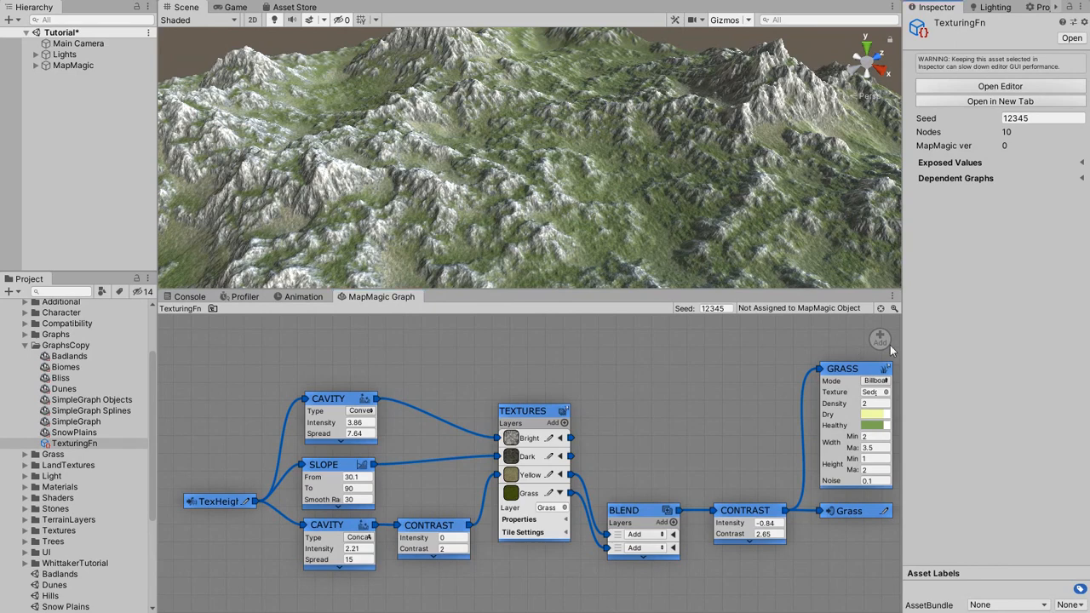
Add a function Output named Grass after the Contrast node that follows Blend, and remove the old Grass portal.
{"action": "middle_click_drag", "start_coordinate": [814, 501], "coordinate": [596, 492]}
{"action": "scroll", "coordinate": [593, 495], "scroll_direction": "up", "scroll_amount": 3}
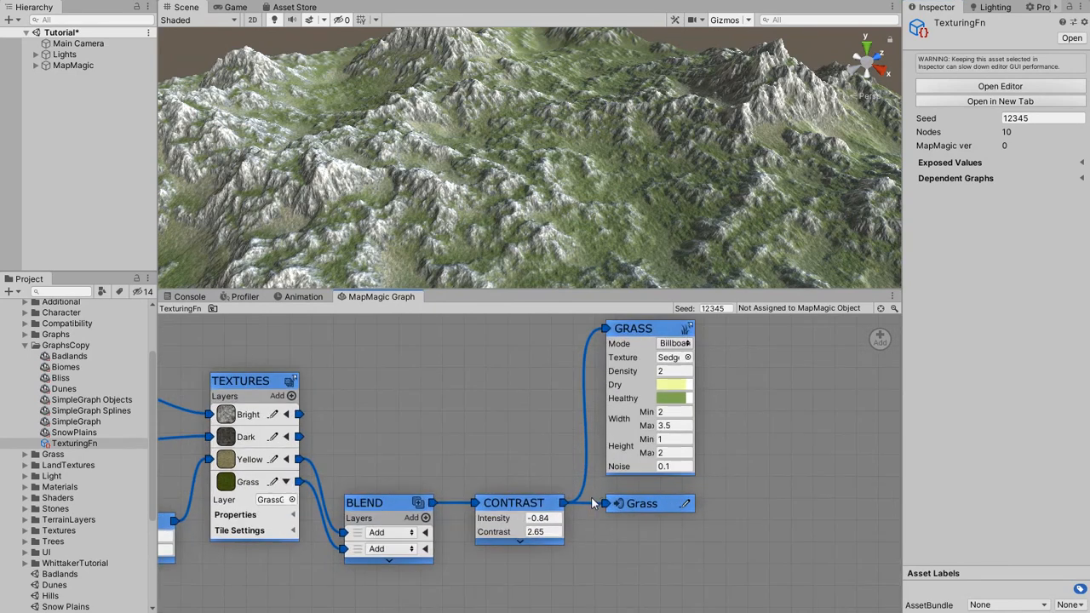
{"action": "right_click", "coordinate": [546, 505]}
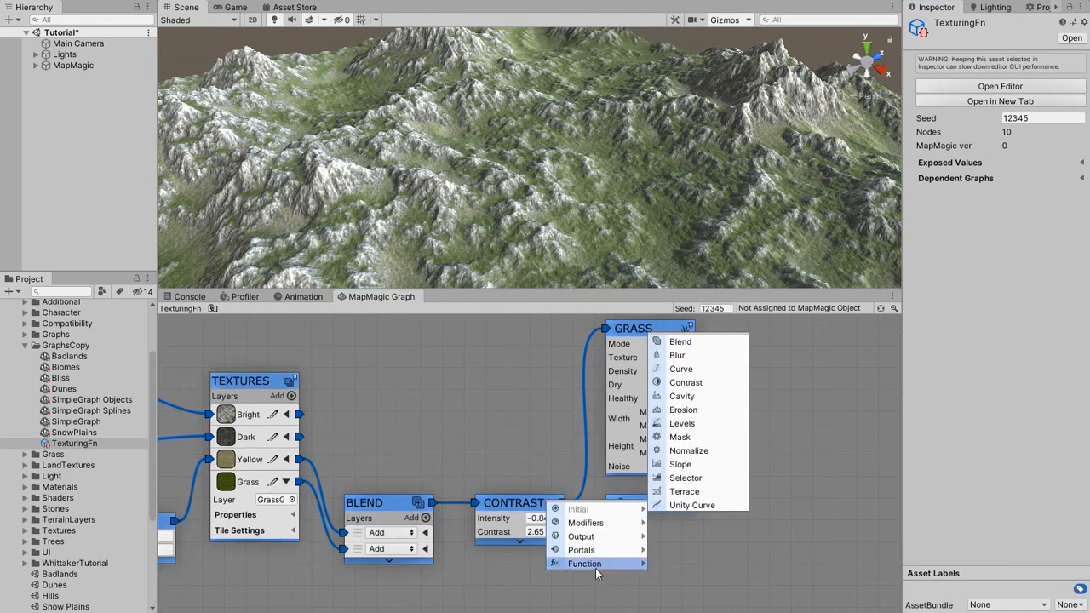
{"action": "mouse_move", "coordinate": [597, 572]}
{"action": "left_click", "coordinate": [677, 580]}
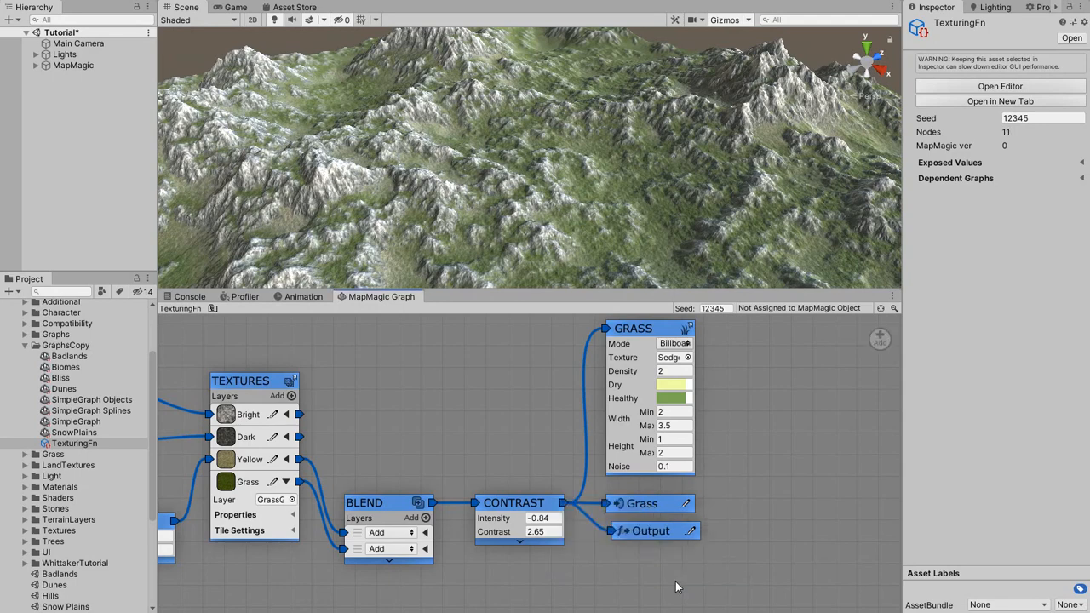
{"action": "left_click", "coordinate": [691, 534]}
{"action": "type", "text": "Grass"}
{"action": "left_click_drag", "start_coordinate": [645, 505], "coordinate": [880, 339]}
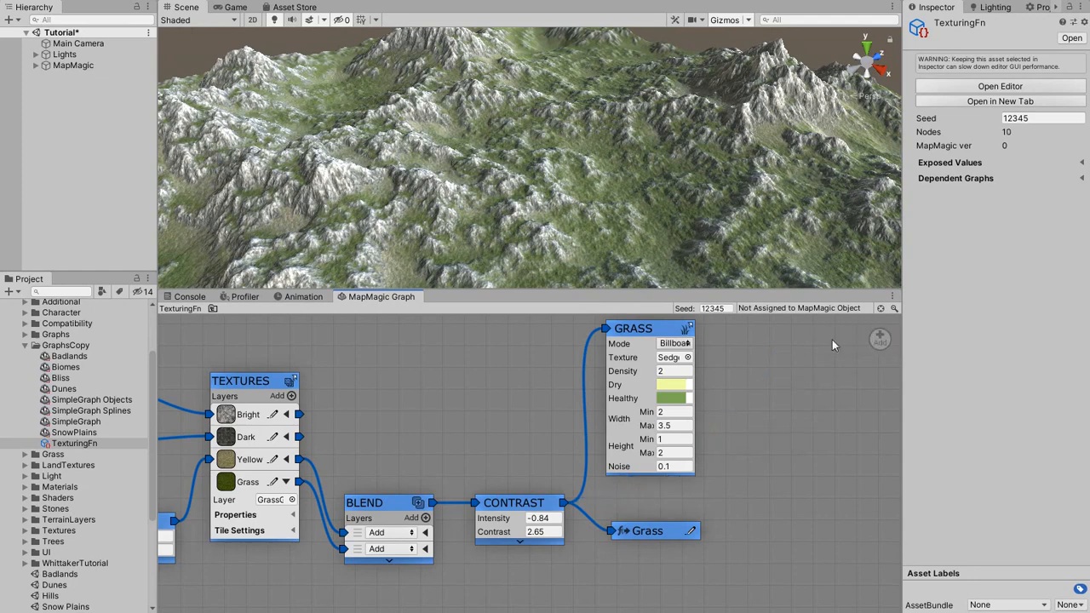
Remove the Grass output node from TexturingFn, keeping the results already generated on the terrain.
{"action": "left_click_drag", "start_coordinate": [651, 334], "coordinate": [880, 340]}
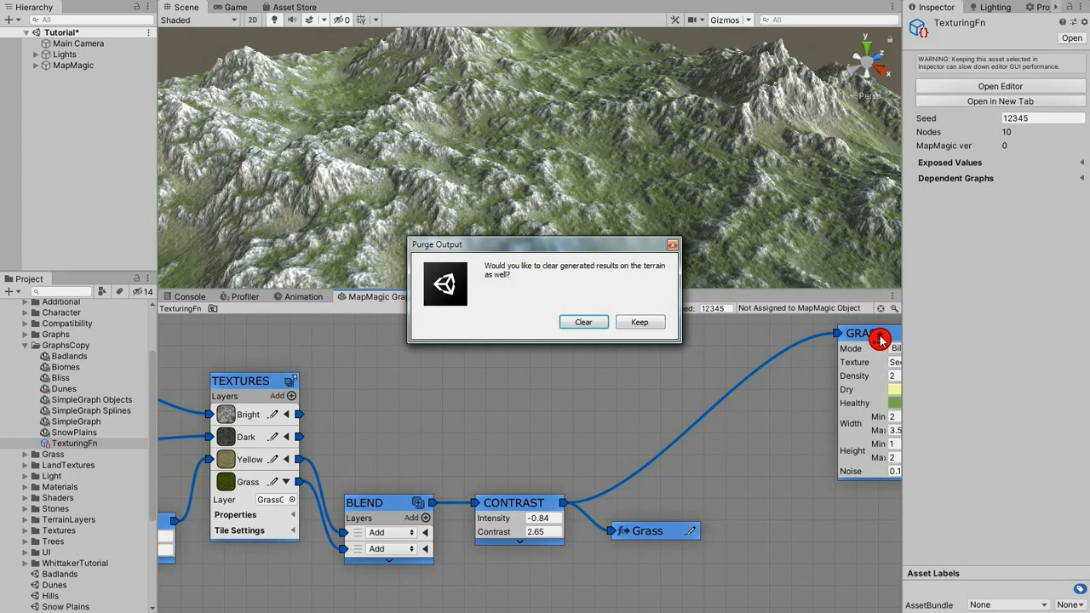
{"action": "left_click", "coordinate": [639, 323]}
{"action": "scroll", "coordinate": [723, 390], "scroll_direction": "down", "scroll_amount": 5}
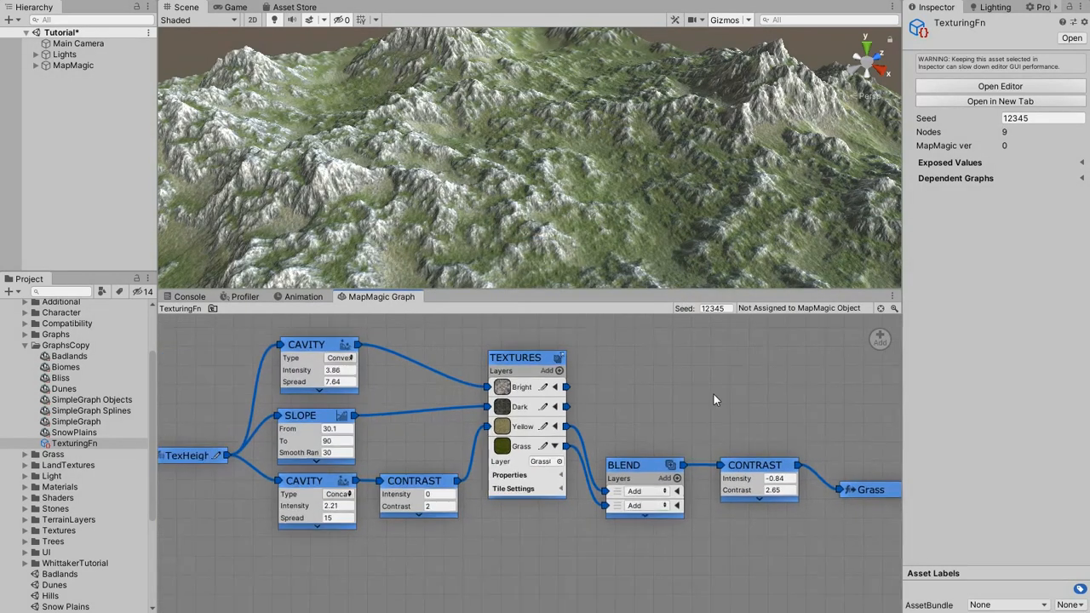
{"action": "middle_click_drag", "start_coordinate": [698, 404], "coordinate": [676, 437]}
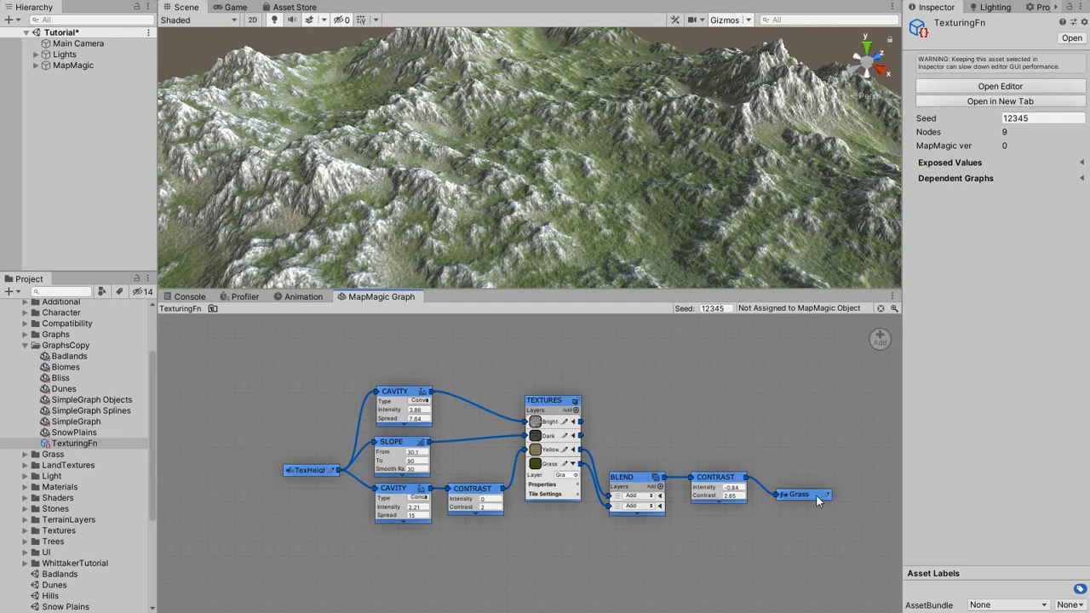
{"action": "scroll", "coordinate": [630, 477], "scroll_direction": "up", "scroll_amount": 2}
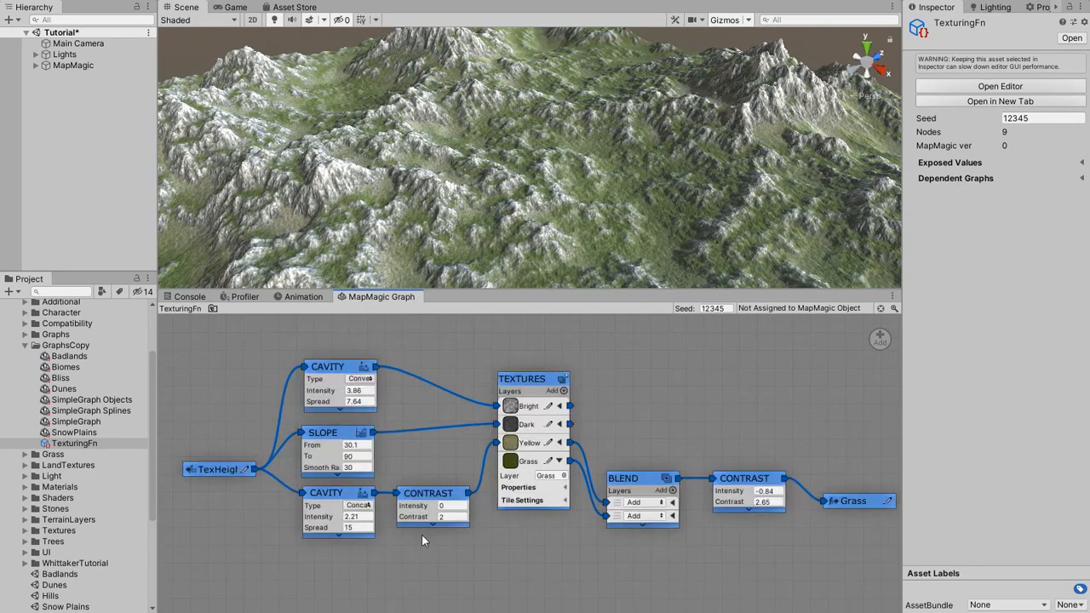
Open SimpleGraph and delete its texturing nodes from PreHeight through Contrast plus the Grass portal, leaving only the Grass output node.
{"action": "left_click", "coordinate": [75, 422]}
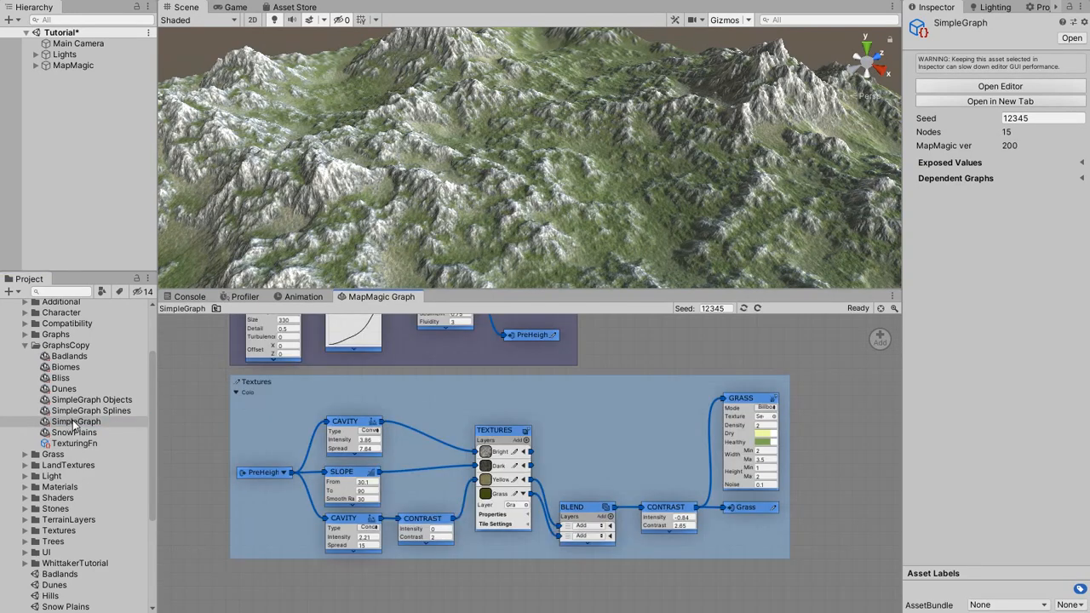
{"action": "left_click_drag", "start_coordinate": [193, 372], "coordinate": [703, 594]}
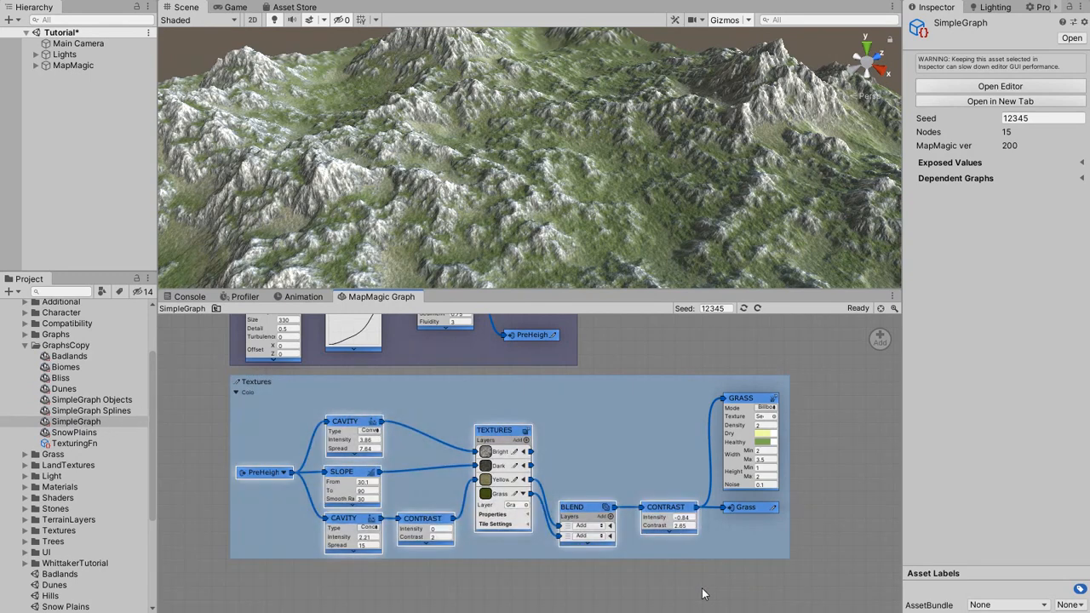
{"action": "left_click_drag", "start_coordinate": [676, 515], "coordinate": [883, 335]}
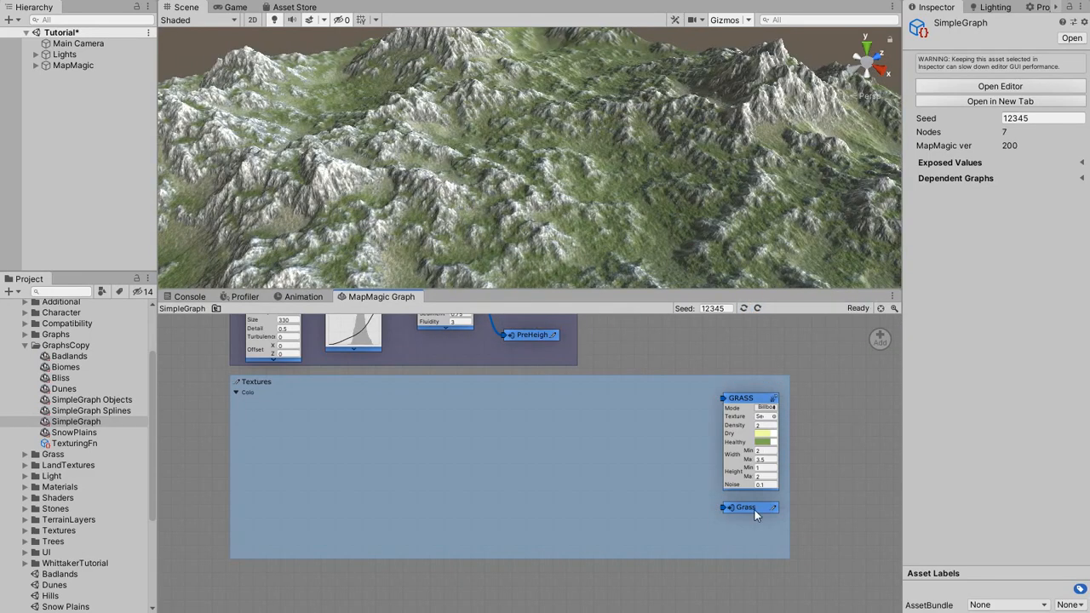
{"action": "left_click_drag", "start_coordinate": [755, 510], "coordinate": [875, 338]}
Move the Grass output node up beside the Height group and remove the empty Textures group.
{"action": "middle_click_drag", "start_coordinate": [798, 366], "coordinate": [747, 483]}
{"action": "left_click_drag", "start_coordinate": [693, 514], "coordinate": [668, 368]}
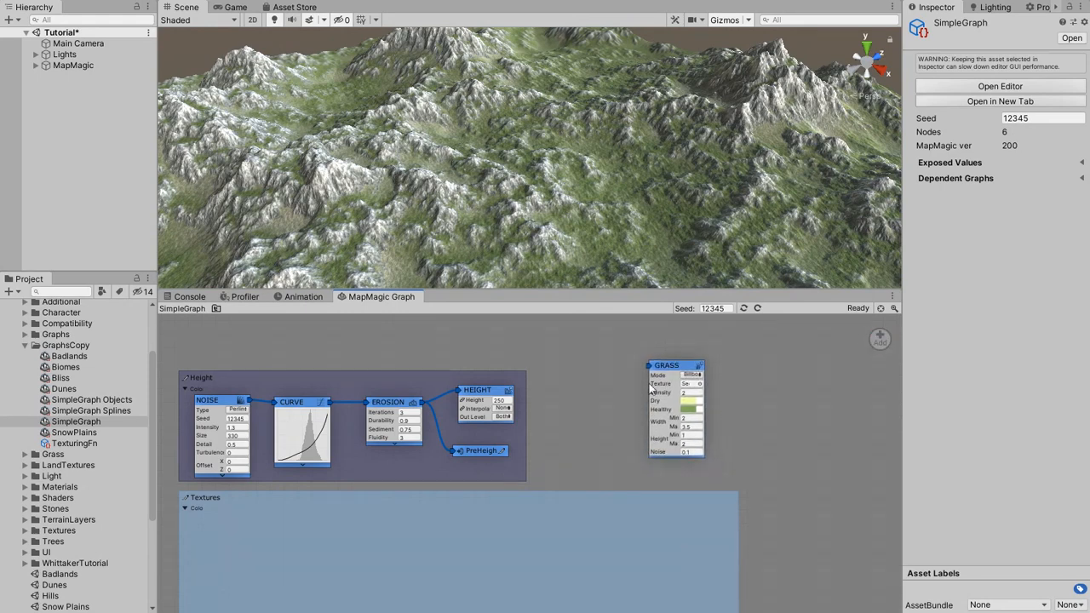
{"action": "right_click", "coordinate": [377, 507]}
{"action": "mouse_move", "coordinate": [379, 536]}
{"action": "left_click", "coordinate": [518, 586]}
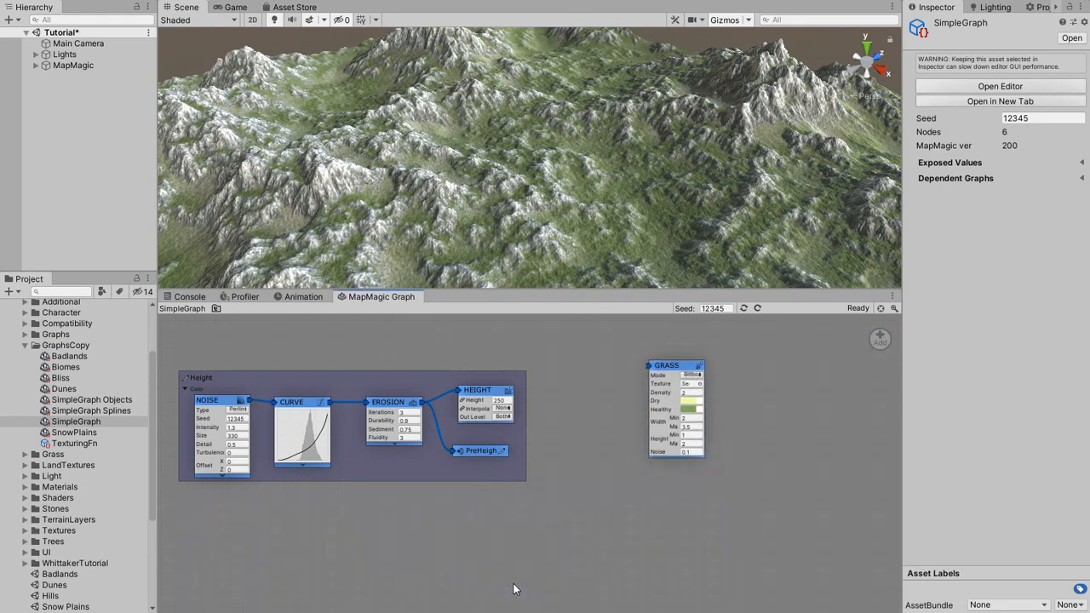
Add a Biomes Function node between the Height group and the Grass node, and assign TexturingFn as its graph.
{"action": "right_click", "coordinate": [568, 416]}
{"action": "mouse_move", "coordinate": [613, 418]}
{"action": "mouse_move", "coordinate": [694, 461]}
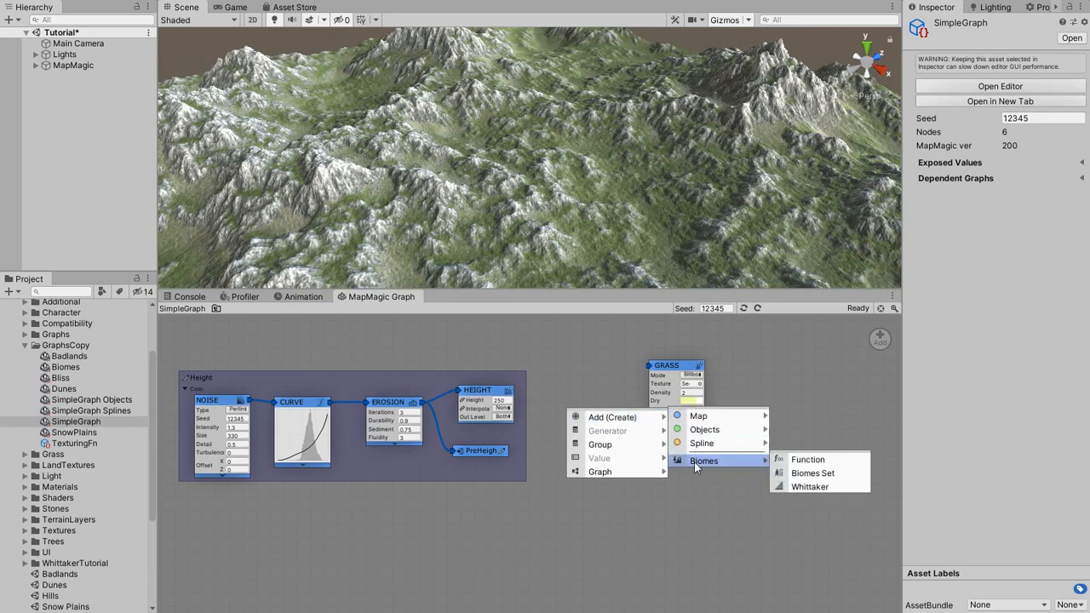
{"action": "left_click", "coordinate": [804, 461]}
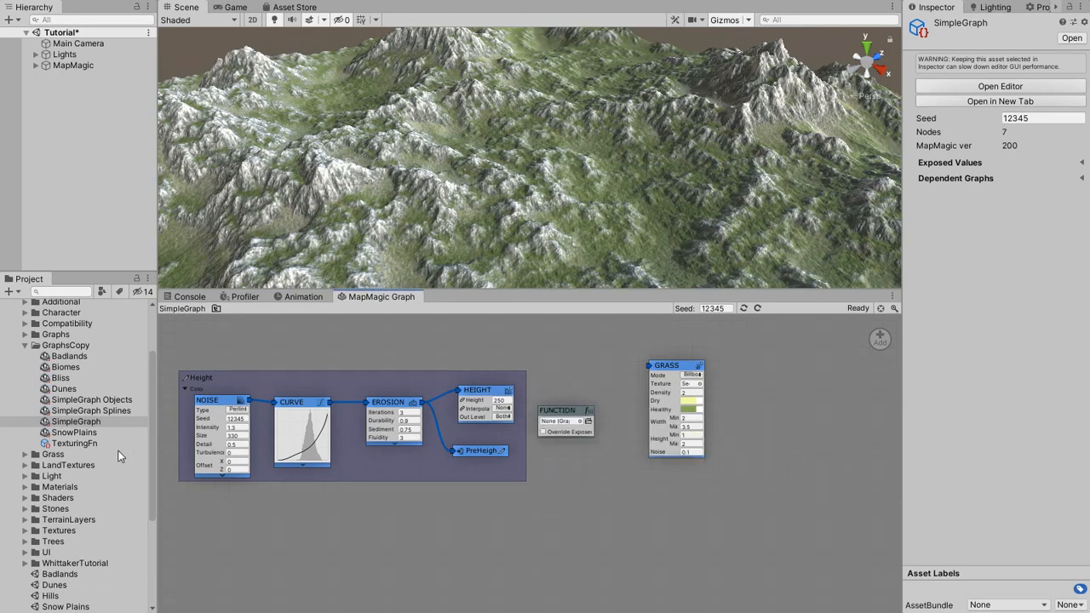
{"action": "left_click_drag", "start_coordinate": [118, 443], "coordinate": [561, 429]}
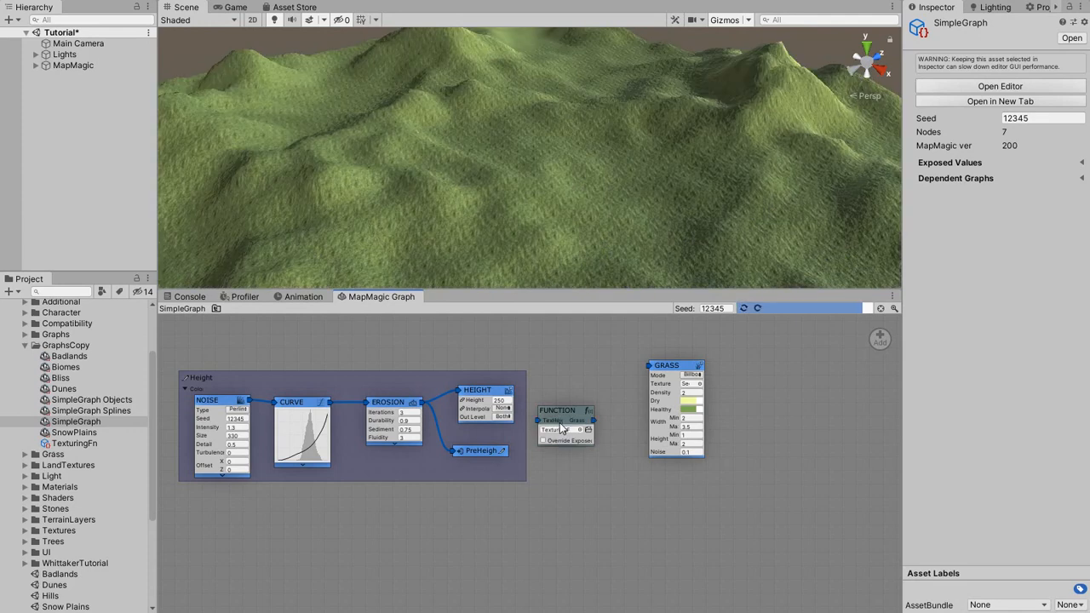
{"action": "scroll", "coordinate": [561, 430], "scroll_direction": "up", "scroll_amount": 3}
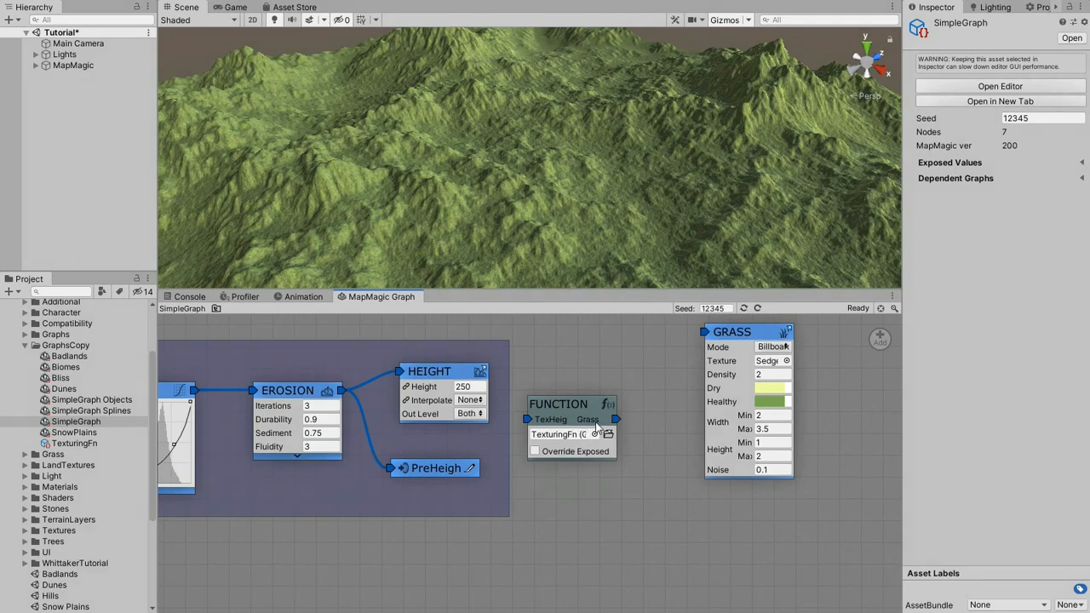
Connect Erosion to the function's TexHeight input and its Grass output to the Grass node, then check the terrain up close.
{"action": "left_click_drag", "start_coordinate": [573, 409], "coordinate": [585, 385]}
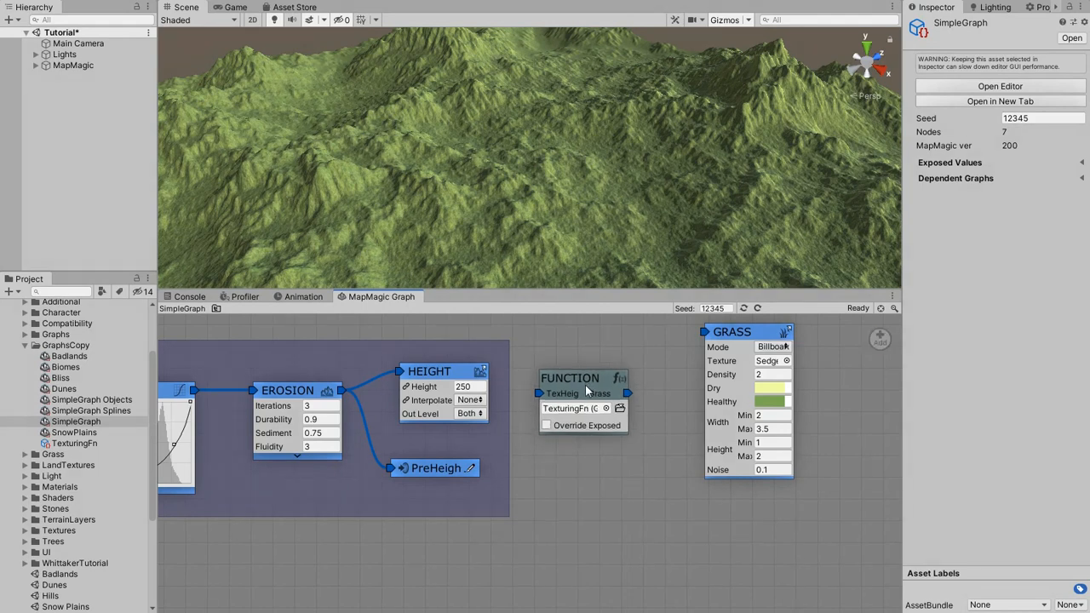
{"action": "left_click_drag", "start_coordinate": [540, 394], "coordinate": [344, 394]}
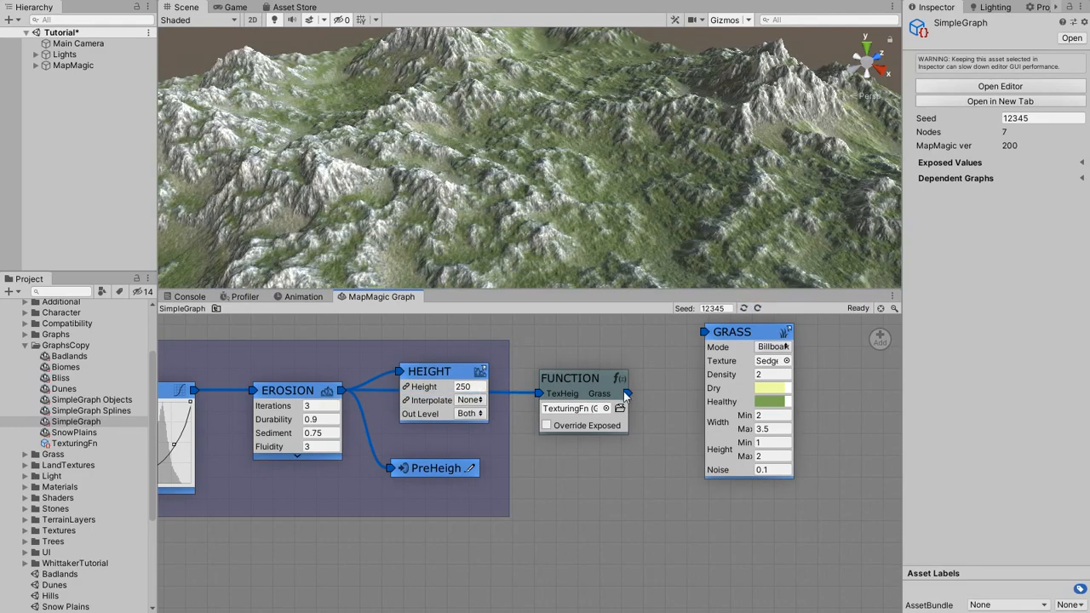
{"action": "left_click_drag", "start_coordinate": [703, 336], "coordinate": [705, 333]}
{"action": "middle_click_drag", "start_coordinate": [548, 219], "coordinate": [540, 24]}
{"action": "scroll", "coordinate": [540, 238], "scroll_direction": "up", "scroll_amount": 2}
{"action": "scroll", "coordinate": [540, 238], "scroll_direction": "up", "scroll_amount": 7}
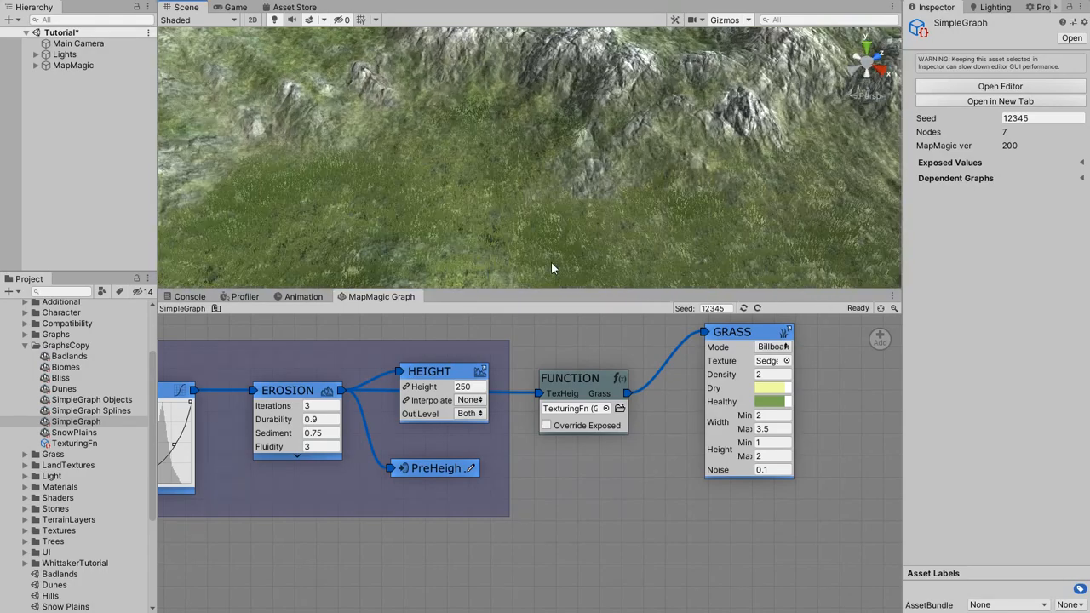
{"action": "right_click_drag", "start_coordinate": [551, 261], "coordinate": [621, 164]}
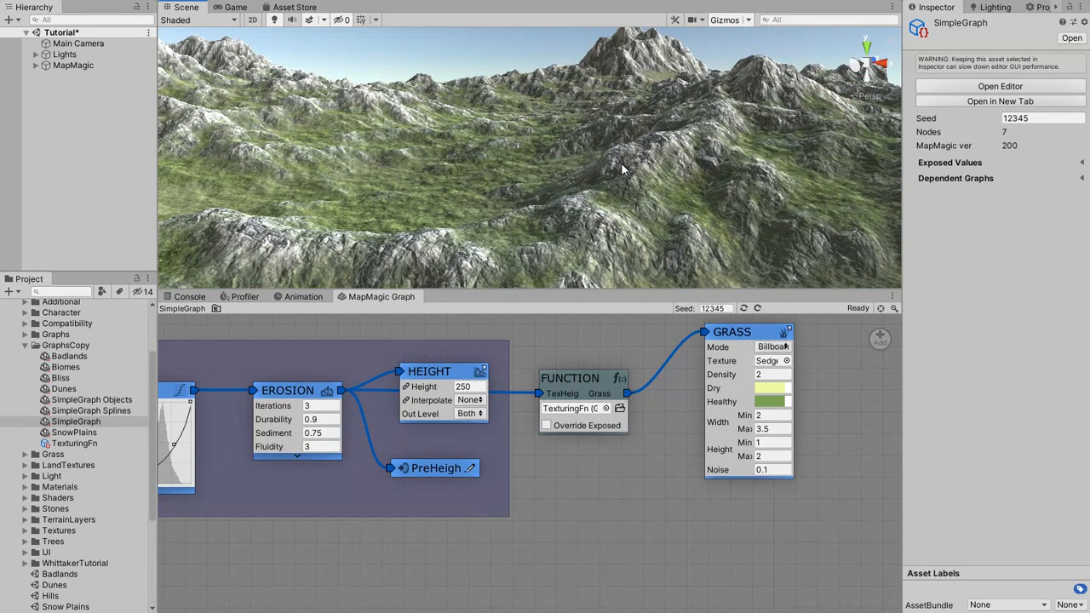
Open the Badlands graph and delete its Height portal exit, Cavity, both Slope nodes and Textures, keeping the generated terrain results.
{"action": "left_click", "coordinate": [76, 357]}
{"action": "double_click", "coordinate": [76, 358]}
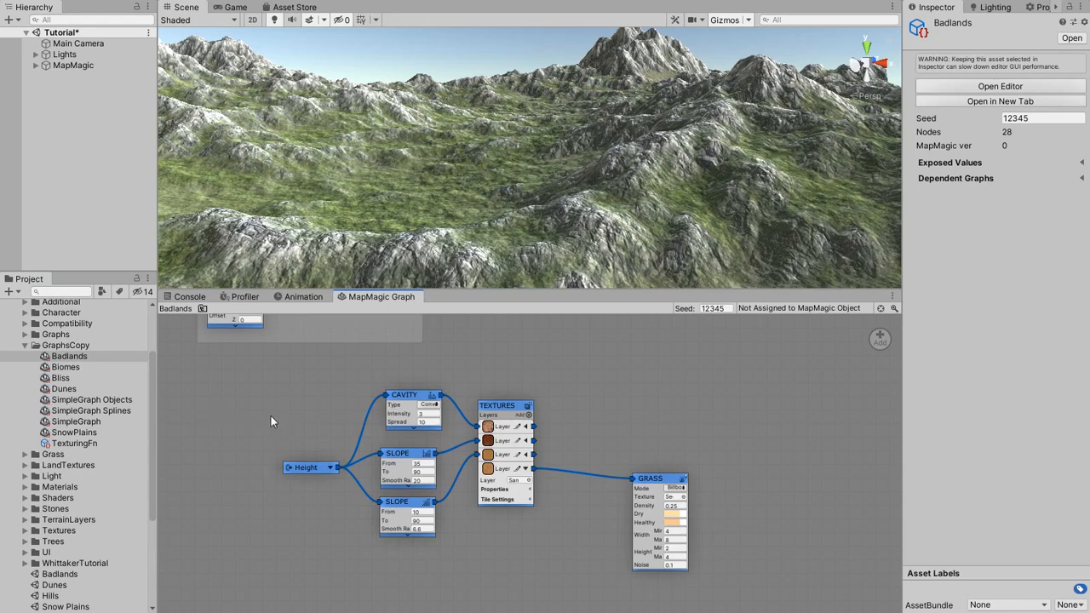
{"action": "left_click_drag", "start_coordinate": [252, 368], "coordinate": [552, 590]}
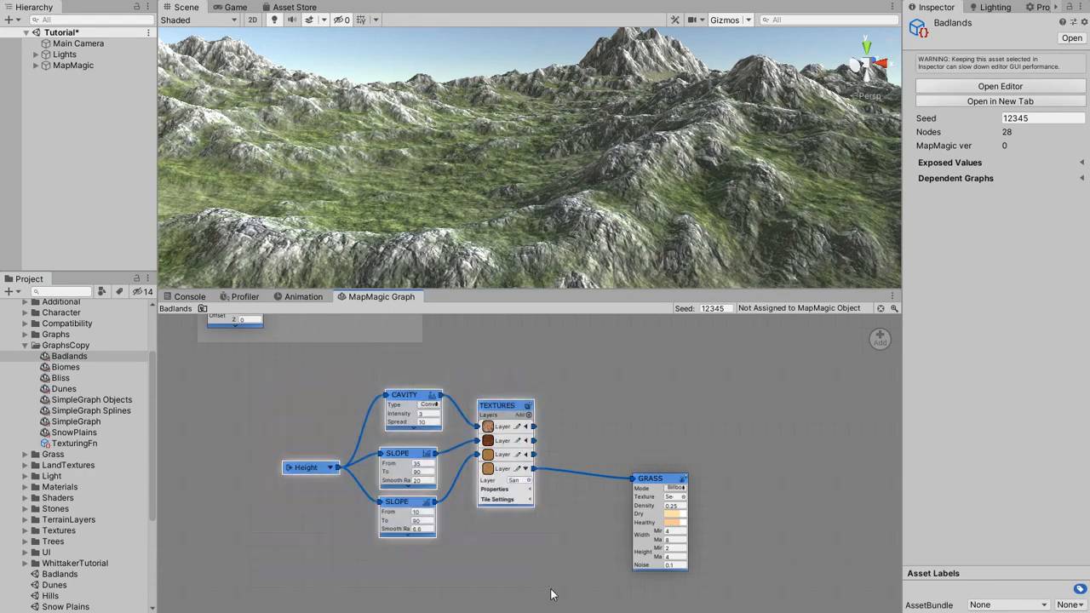
{"action": "left_click_drag", "start_coordinate": [514, 475], "coordinate": [857, 341]}
{"action": "left_click", "coordinate": [639, 322]}
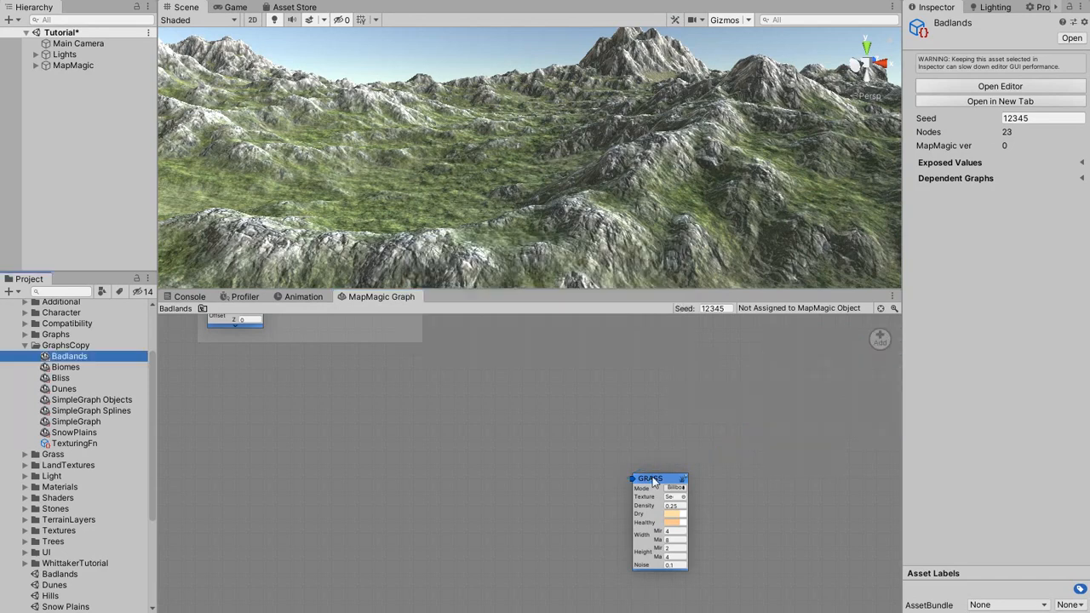
Move the Badlands Grass node up to the end of the main chain, near the Height output.
{"action": "middle_click_drag", "start_coordinate": [656, 483], "coordinate": [566, 540]}
{"action": "scroll", "coordinate": [625, 473], "scroll_direction": "down", "scroll_amount": 2}
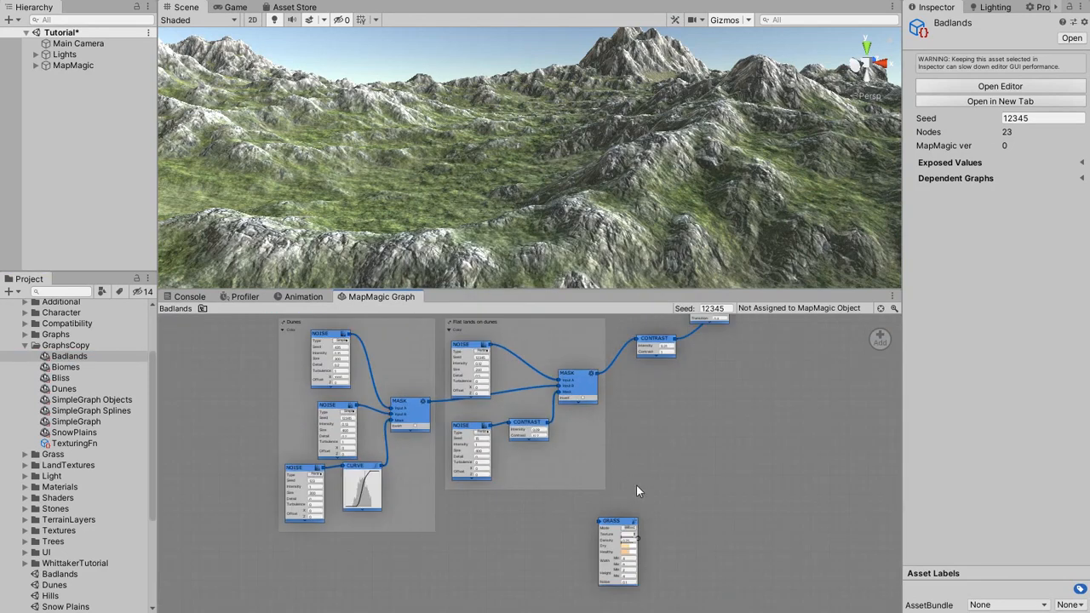
{"action": "middle_click_drag", "start_coordinate": [696, 428], "coordinate": [585, 510]}
{"action": "left_click_drag", "start_coordinate": [524, 604], "coordinate": [821, 396]}
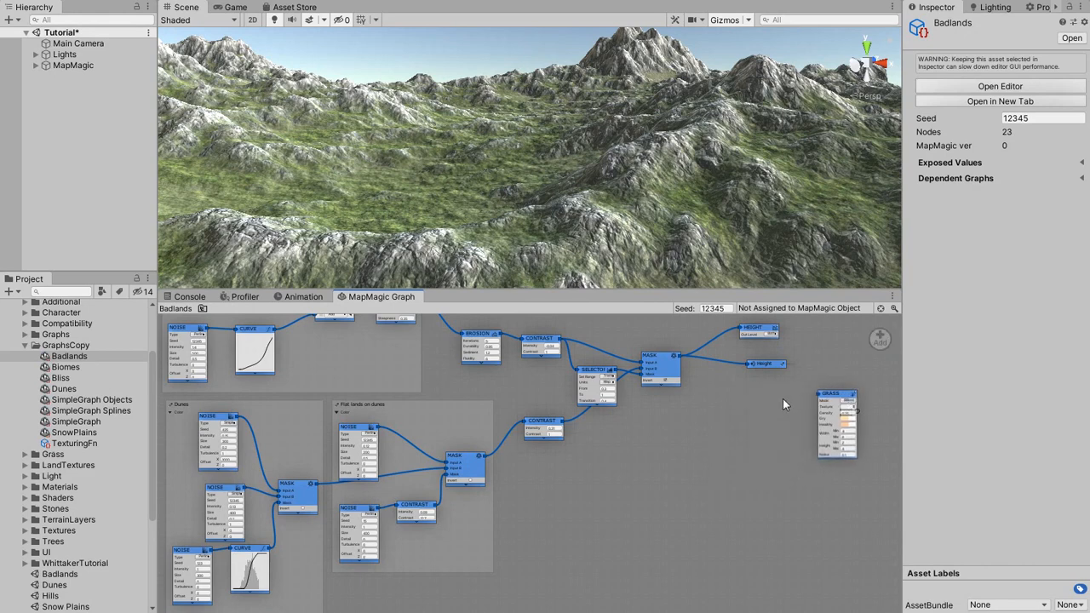
{"action": "middle_click_drag", "start_coordinate": [782, 398], "coordinate": [677, 429]}
Add a Biomes Function node beside the Grass node in Badlands and assign TexturingFn as its graph.
{"action": "right_click", "coordinate": [625, 425]}
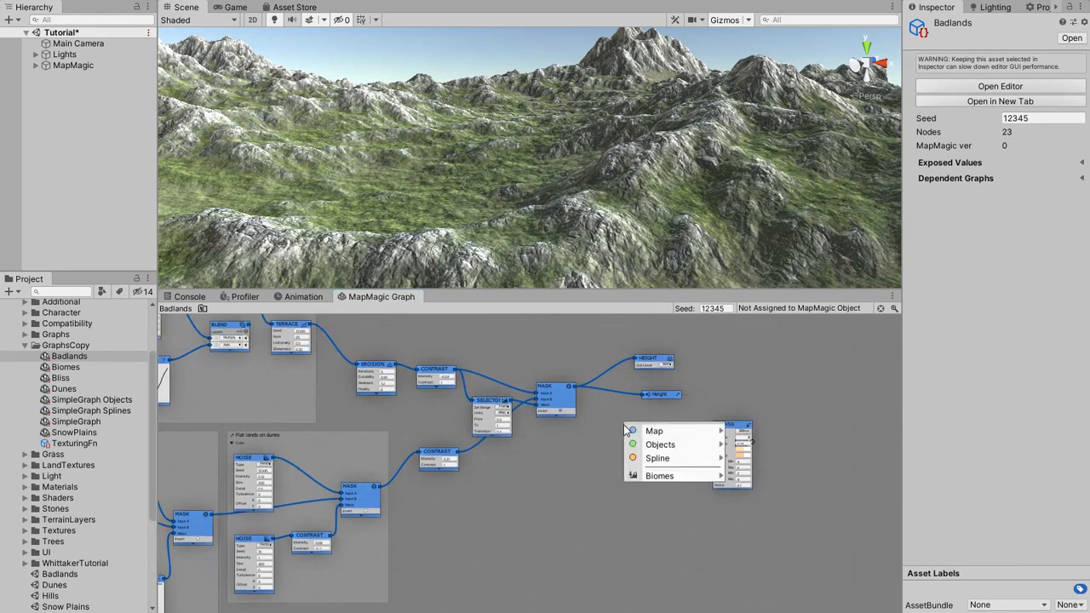
{"action": "mouse_move", "coordinate": [655, 473]}
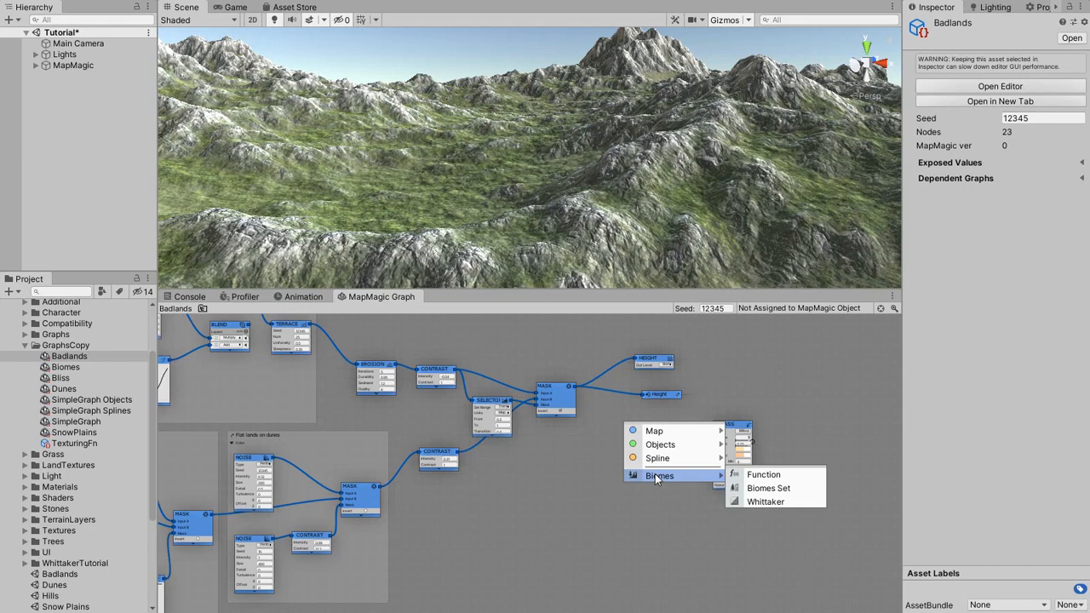
{"action": "left_click", "coordinate": [755, 470]}
{"action": "scroll", "coordinate": [640, 461], "scroll_direction": "up", "scroll_amount": 3}
{"action": "scroll", "coordinate": [640, 456], "scroll_direction": "up", "scroll_amount": 1}
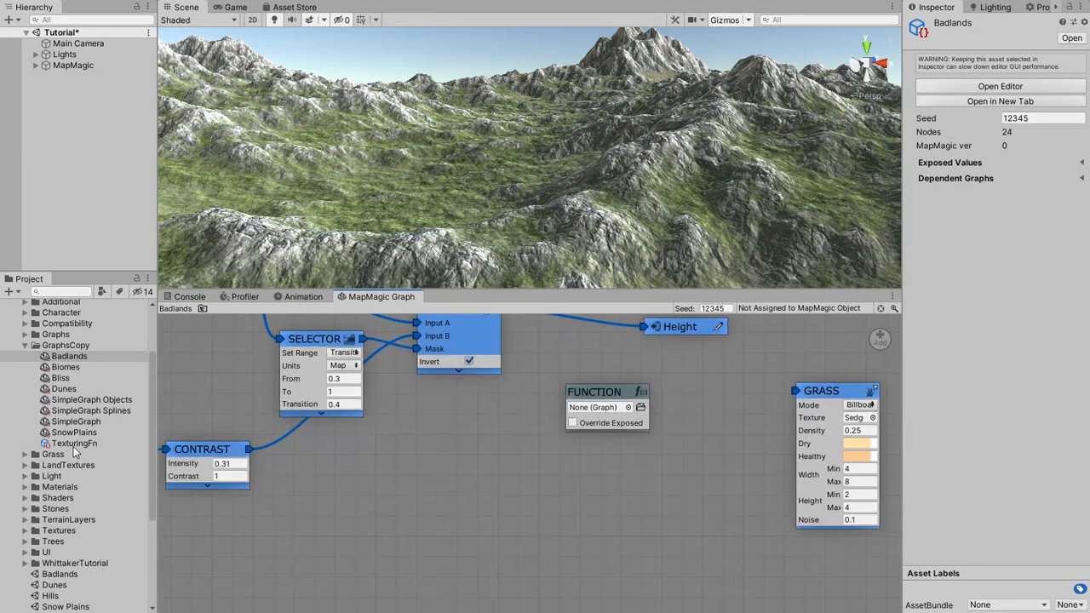
{"action": "left_click_drag", "start_coordinate": [74, 446], "coordinate": [586, 412]}
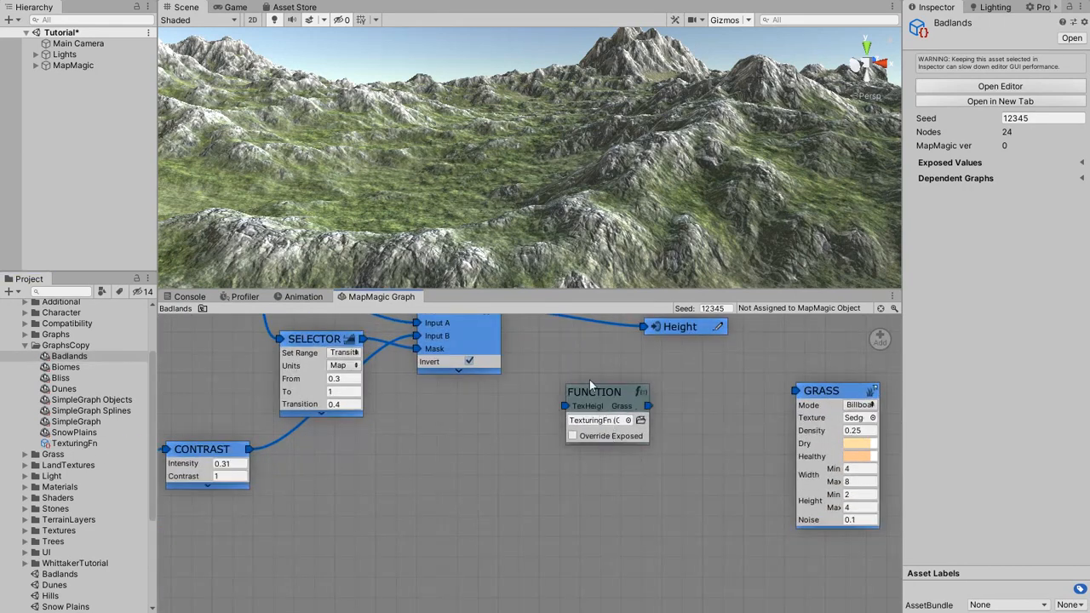
Connect the final Mask node to the function's TexHeight input and the function's Grass output to the Grass node.
{"action": "middle_click_drag", "start_coordinate": [572, 347], "coordinate": [557, 391]}
{"action": "left_click_drag", "start_coordinate": [510, 393], "coordinate": [552, 451]}
{"action": "left_click_drag", "start_coordinate": [694, 441], "coordinate": [781, 435]}
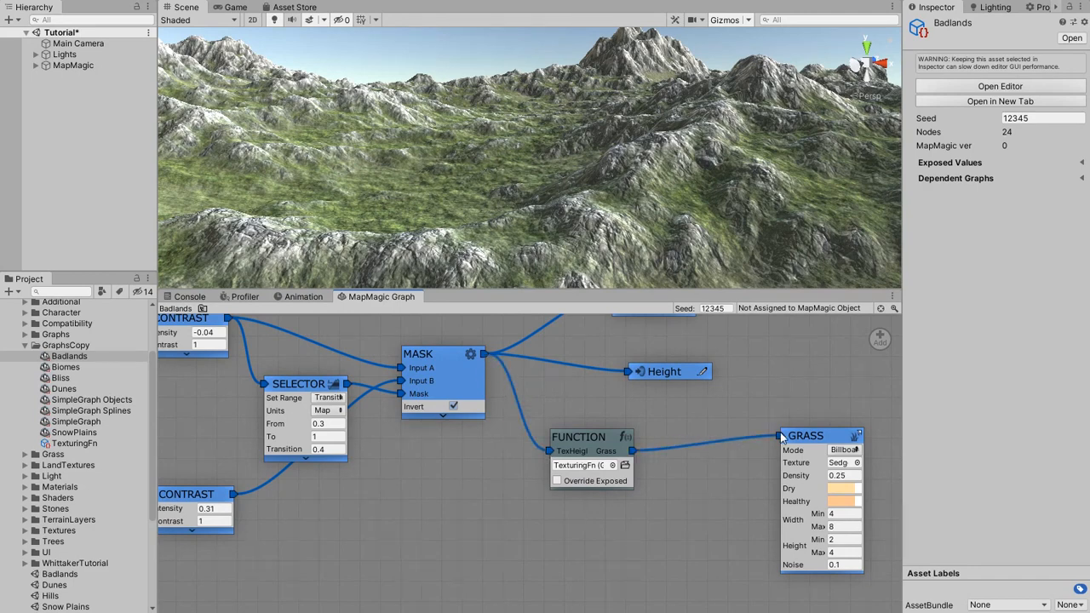
Frame the MapMagic object in the scene and assign Badlands as its graph.
{"action": "left_click", "coordinate": [73, 64]}
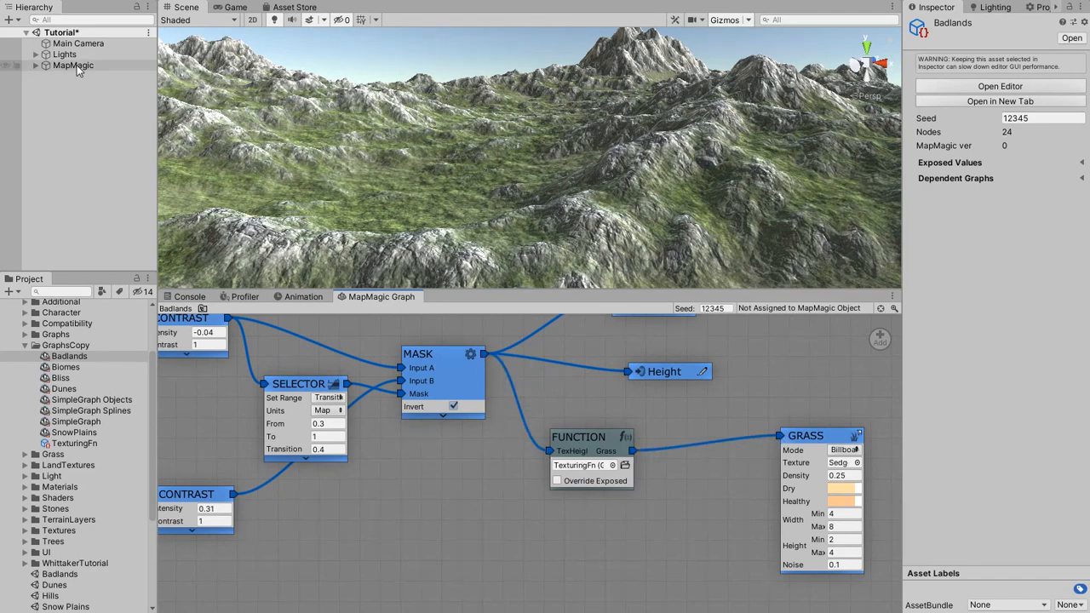
{"action": "key", "text": "f"}
{"action": "scroll", "coordinate": [516, 205], "scroll_direction": "up", "scroll_amount": 8}
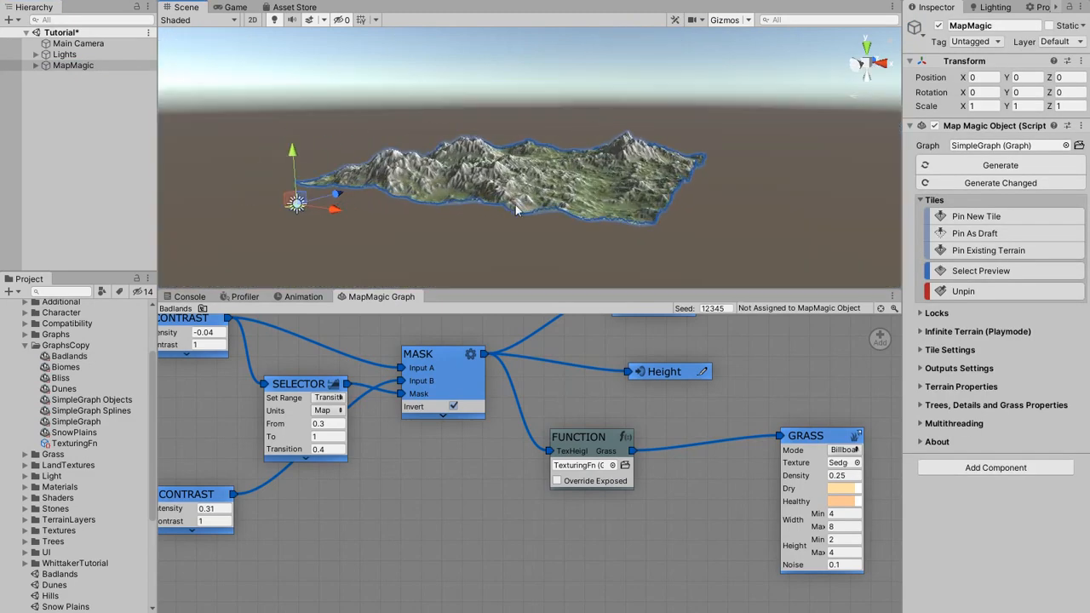
{"action": "left_click_drag", "start_coordinate": [515, 204], "coordinate": [573, 225], "text": "alt"}
{"action": "scroll", "coordinate": [573, 225], "scroll_direction": "down", "scroll_amount": 5}
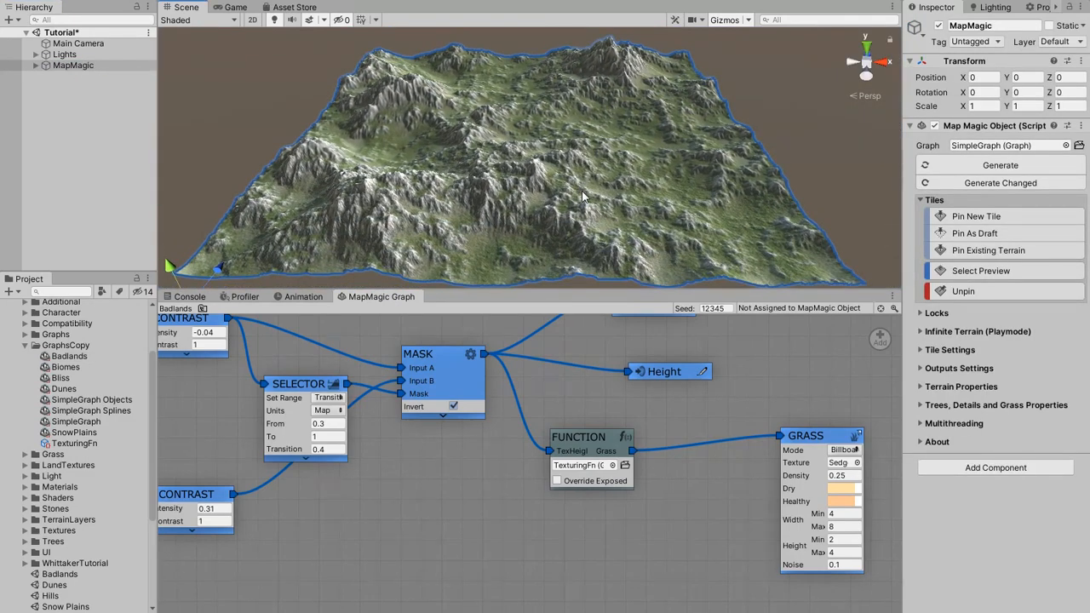
{"action": "left_click_drag", "start_coordinate": [74, 357], "coordinate": [981, 148]}
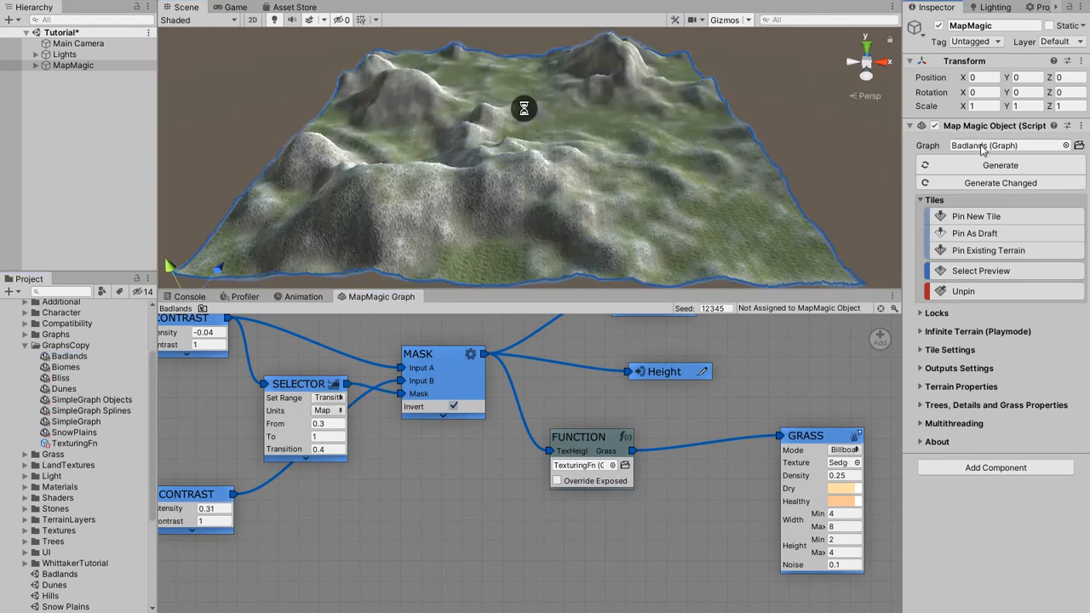
{"action": "mouse_move", "coordinate": [637, 150]}
{"action": "left_mouse_down", "text": "alt"}
{"action": "mouse_move", "coordinate": [657, 174]}
{"action": "mouse_move", "coordinate": [807, 164]}
{"action": "mouse_move", "coordinate": [464, 173]}
{"action": "mouse_move", "coordinate": [626, 180]}
{"action": "mouse_move", "coordinate": [645, 163]}
{"action": "left_mouse_up", "text": "alt"}
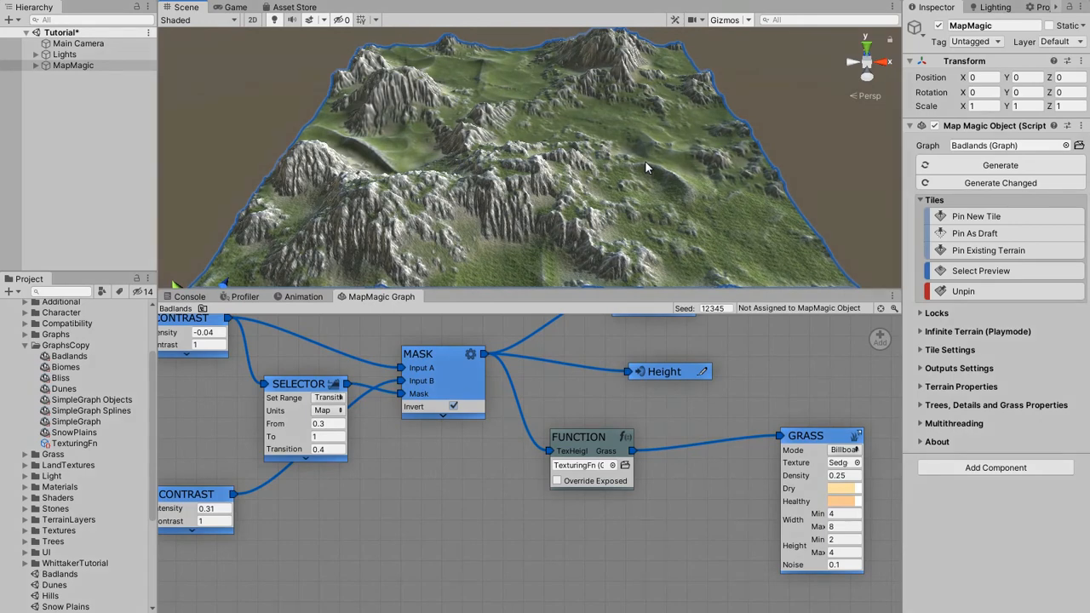
Open the SnowPlains graph and delete its texturing nodes (Height portal, Slope, Cavity and Textures), clearing their generated terrain results.
{"action": "double_click", "coordinate": [91, 434]}
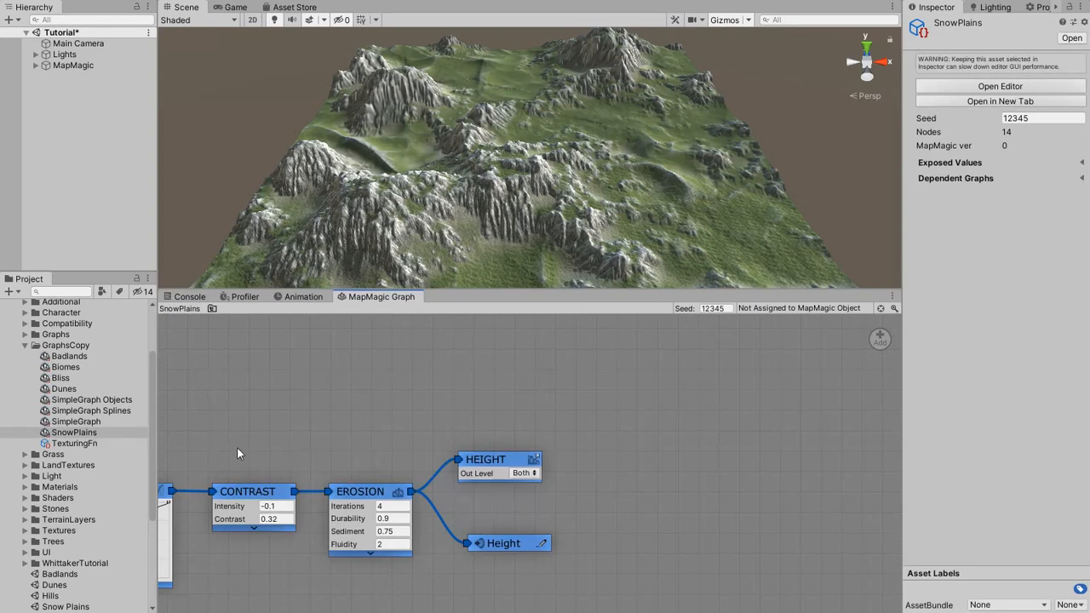
{"action": "middle_click_drag", "start_coordinate": [237, 448], "coordinate": [454, 363]}
{"action": "scroll", "coordinate": [454, 364], "scroll_direction": "down", "scroll_amount": 5}
{"action": "middle_click_drag", "start_coordinate": [460, 457], "coordinate": [465, 395]}
{"action": "scroll", "coordinate": [464, 395], "scroll_direction": "up", "scroll_amount": 1}
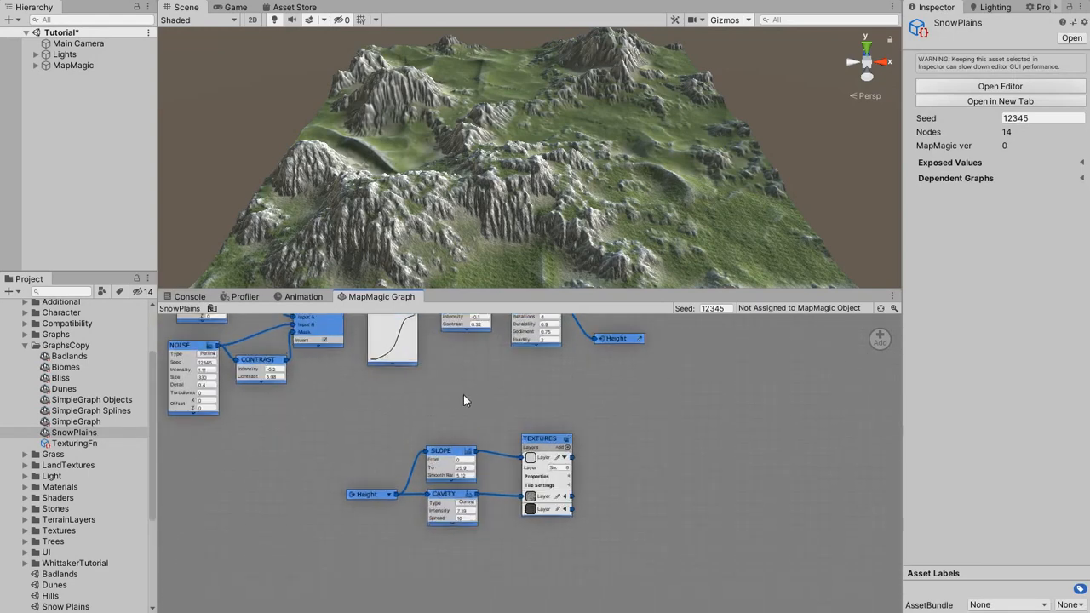
{"action": "scroll", "coordinate": [464, 398], "scroll_direction": "up", "scroll_amount": 2}
{"action": "left_click_drag", "start_coordinate": [284, 415], "coordinate": [656, 598]}
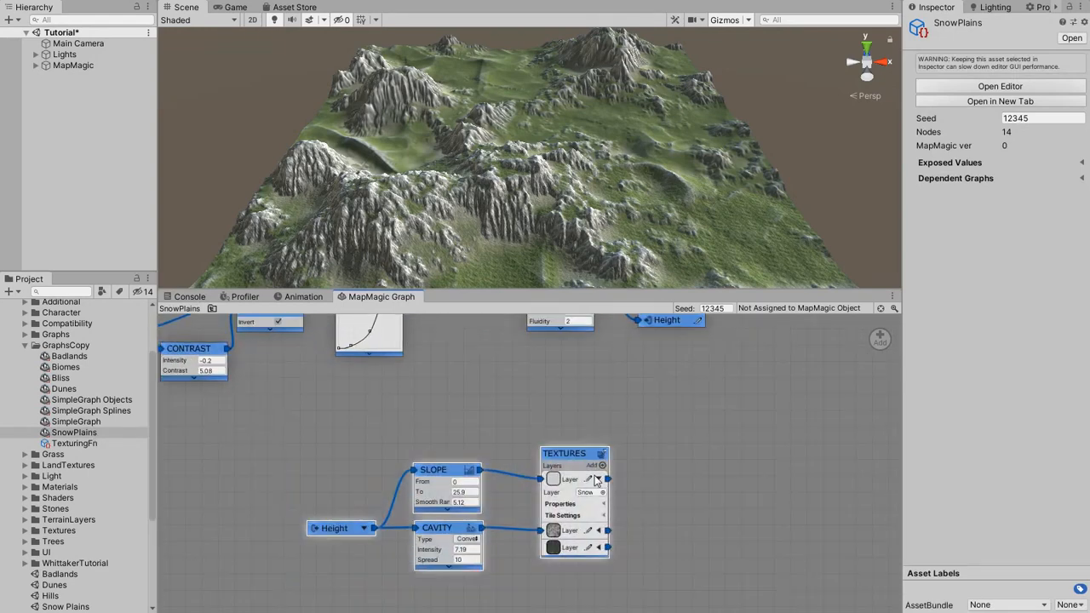
{"action": "left_click_drag", "start_coordinate": [587, 458], "coordinate": [881, 339]}
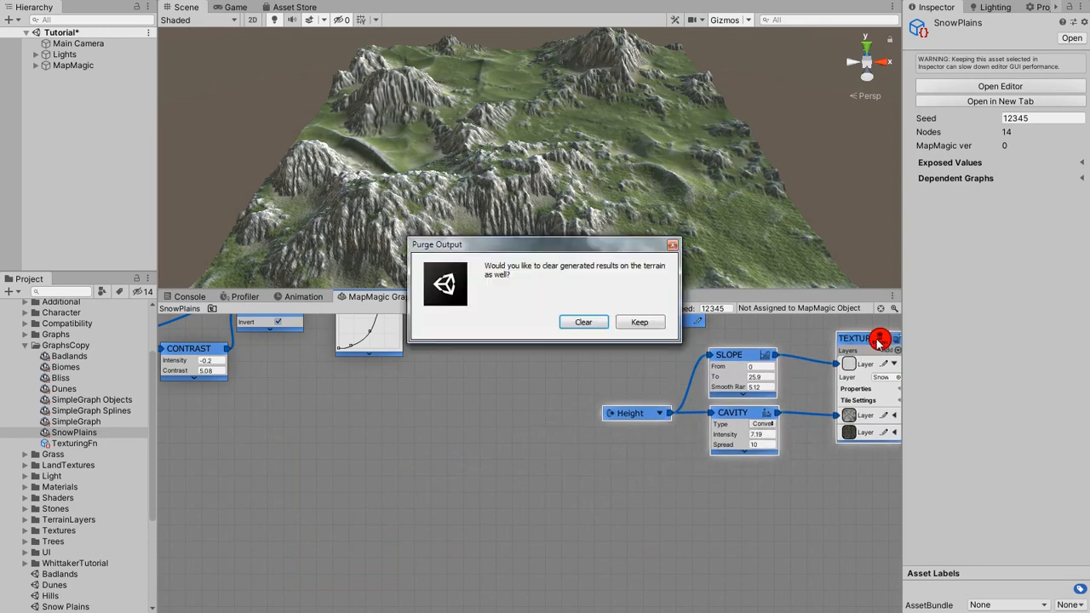
{"action": "left_click", "coordinate": [583, 322]}
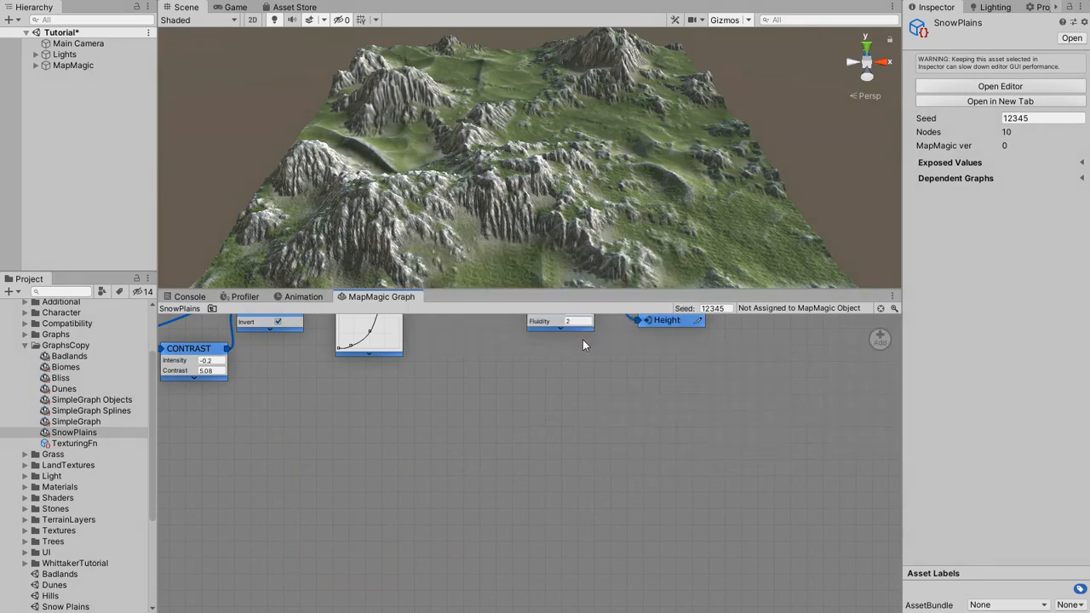
Add a Biomes Function node using TexturingFn in SnowPlains and connect the Erosion output to its TexHeight input.
{"action": "right_click", "coordinate": [664, 451]}
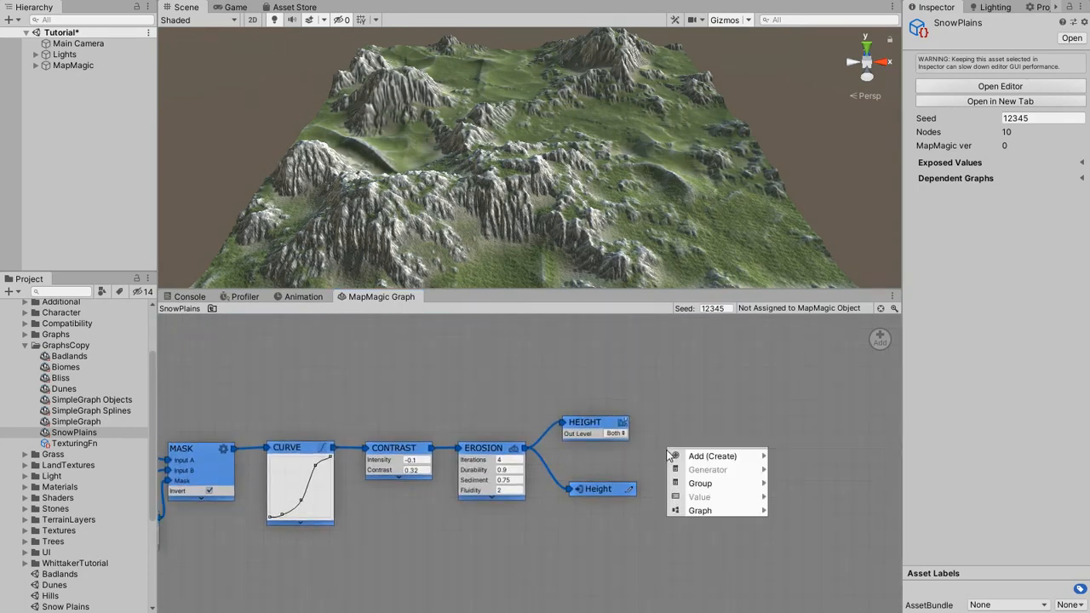
{"action": "mouse_move", "coordinate": [707, 457]}
{"action": "mouse_move", "coordinate": [803, 501]}
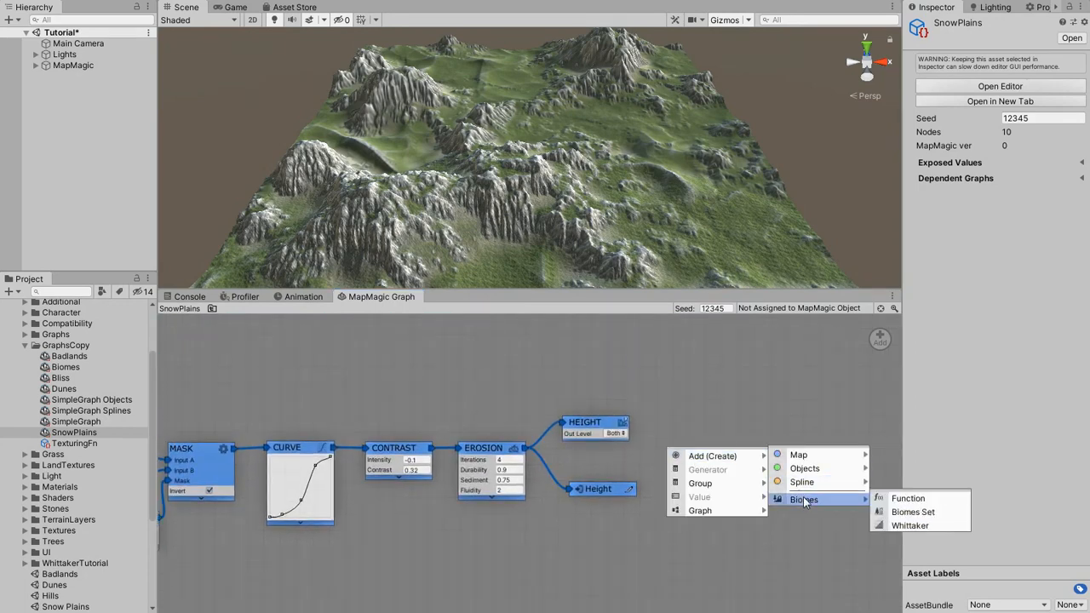
{"action": "left_click", "coordinate": [882, 499]}
{"action": "left_click_drag", "start_coordinate": [683, 453], "coordinate": [711, 448]}
{"action": "left_click_drag", "start_coordinate": [98, 449], "coordinate": [522, 450]}
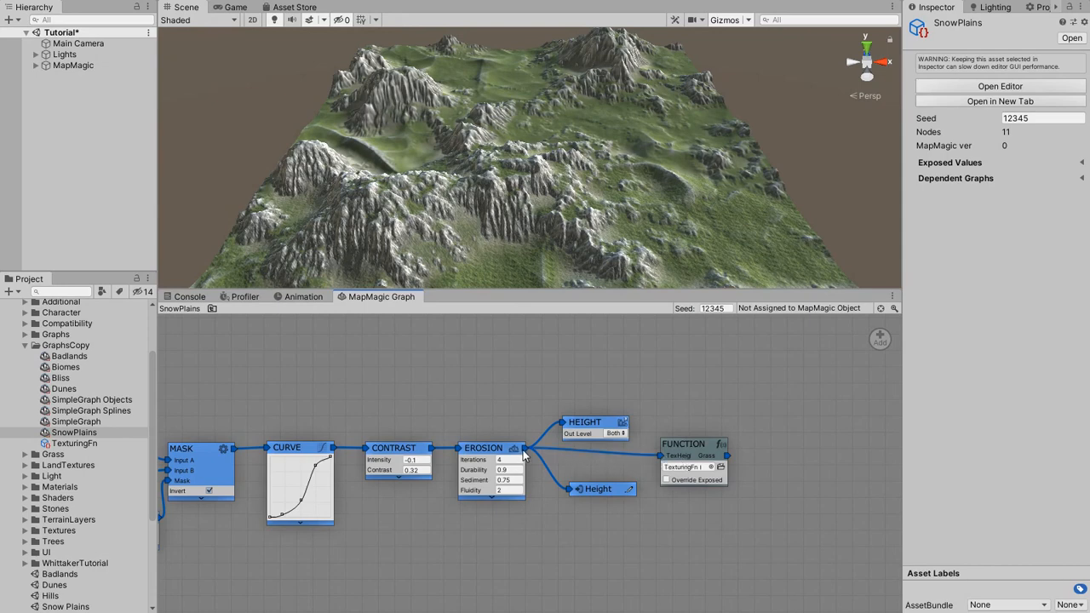
Assign the GraphsCopy version of SnowPlains as the graph of the MapMagic object.
{"action": "left_click", "coordinate": [84, 66]}
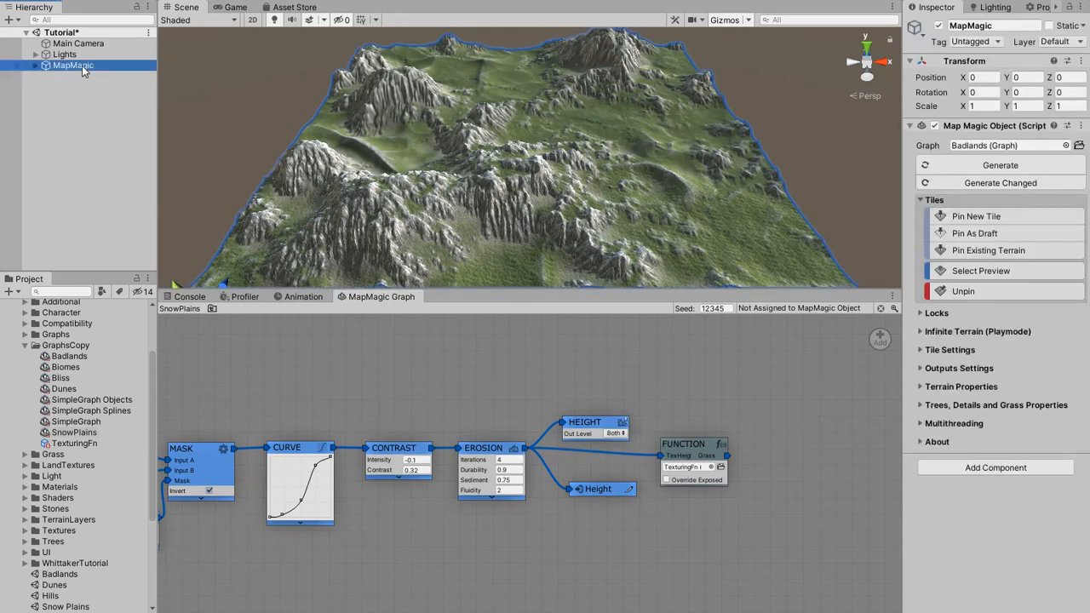
{"action": "left_click_drag", "start_coordinate": [75, 433], "coordinate": [969, 152]}
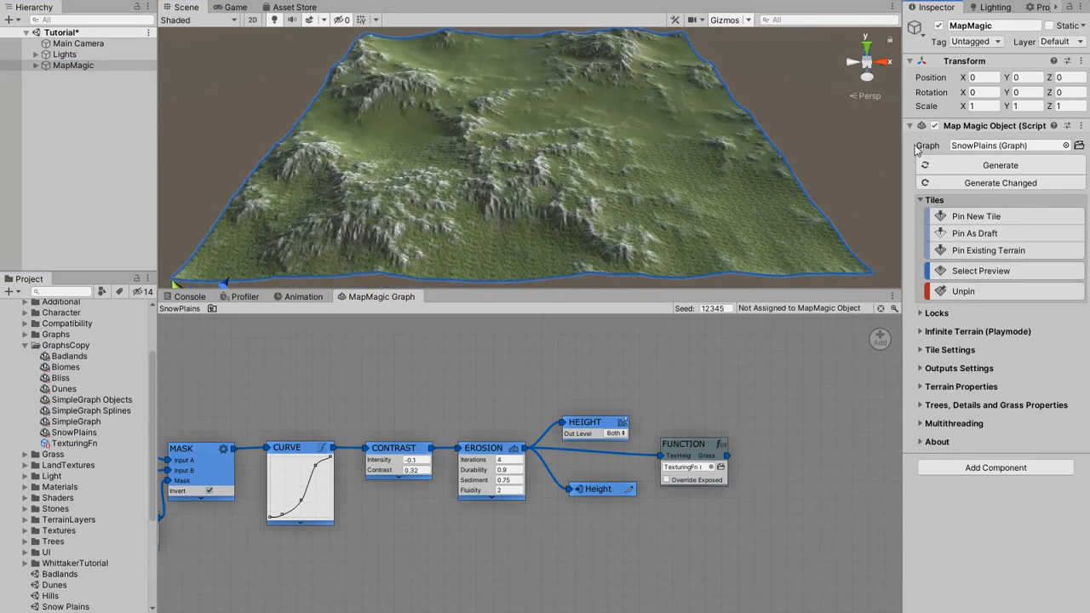
{"action": "left_click_drag", "start_coordinate": [683, 128], "coordinate": [670, 201], "text": "alt"}
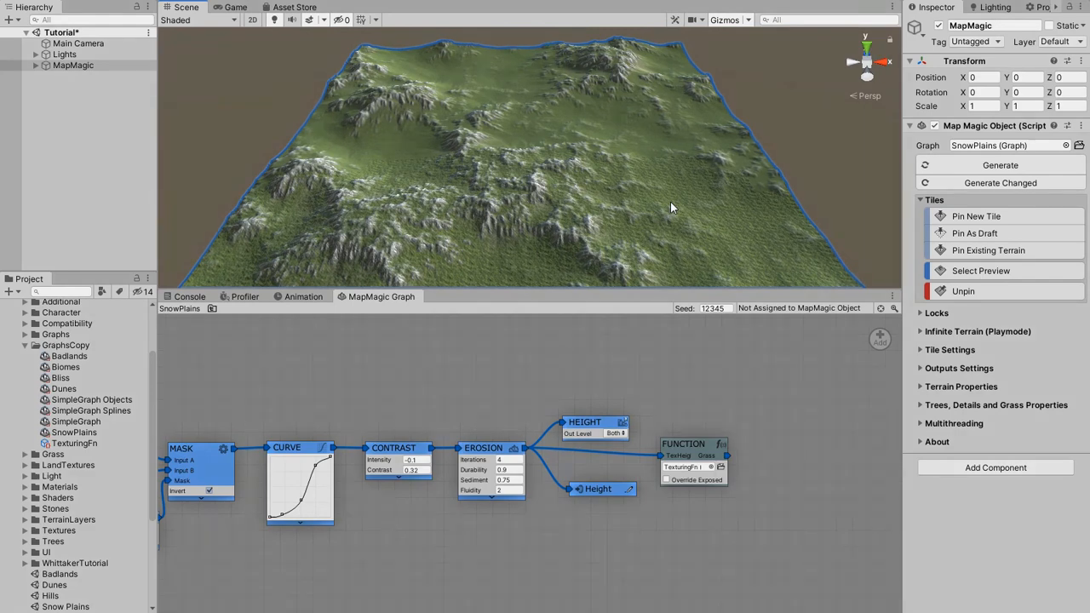
Compare SnowPlains from Graphs, SnowPlains from GraphsCopy and Badlands from Graphs by assigning each to the MapMagic object.
{"action": "left_click", "coordinate": [24, 335]}
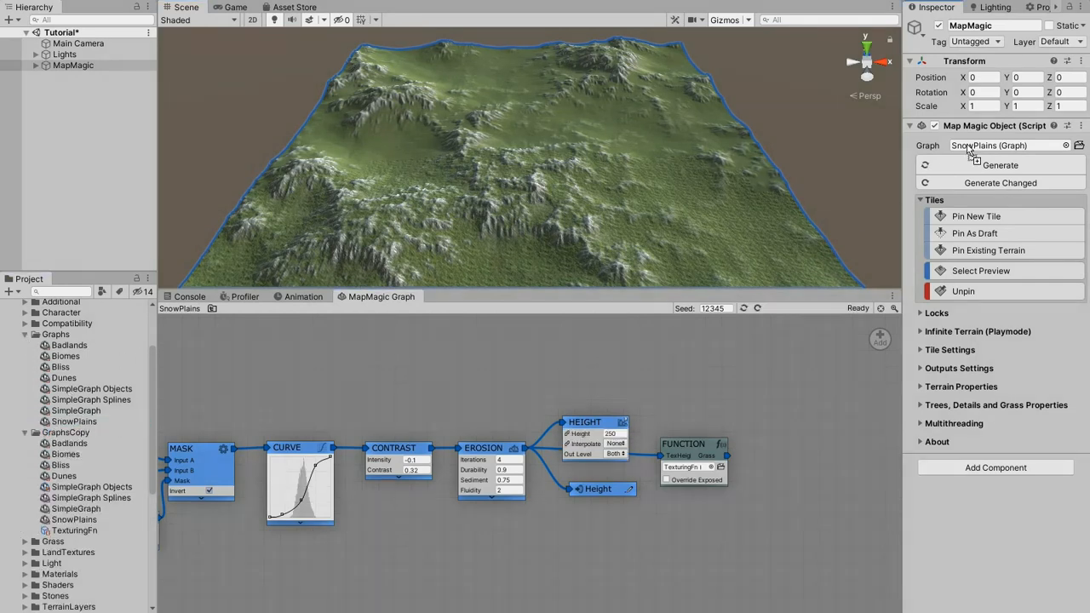
{"action": "left_click_drag", "start_coordinate": [968, 150], "coordinate": [970, 152]}
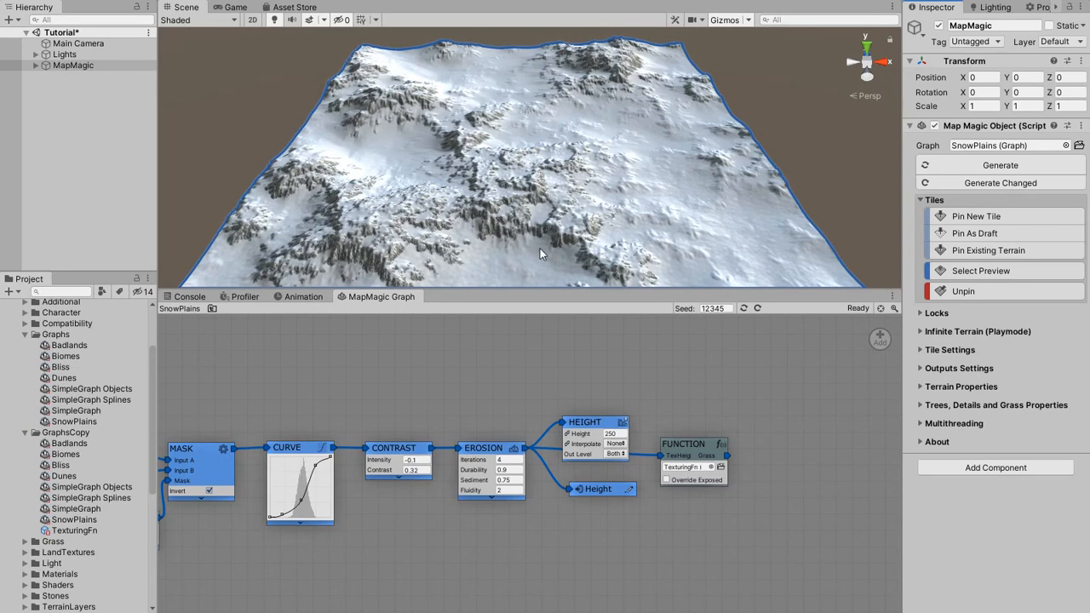
{"action": "left_click_drag", "start_coordinate": [95, 521], "coordinate": [988, 151]}
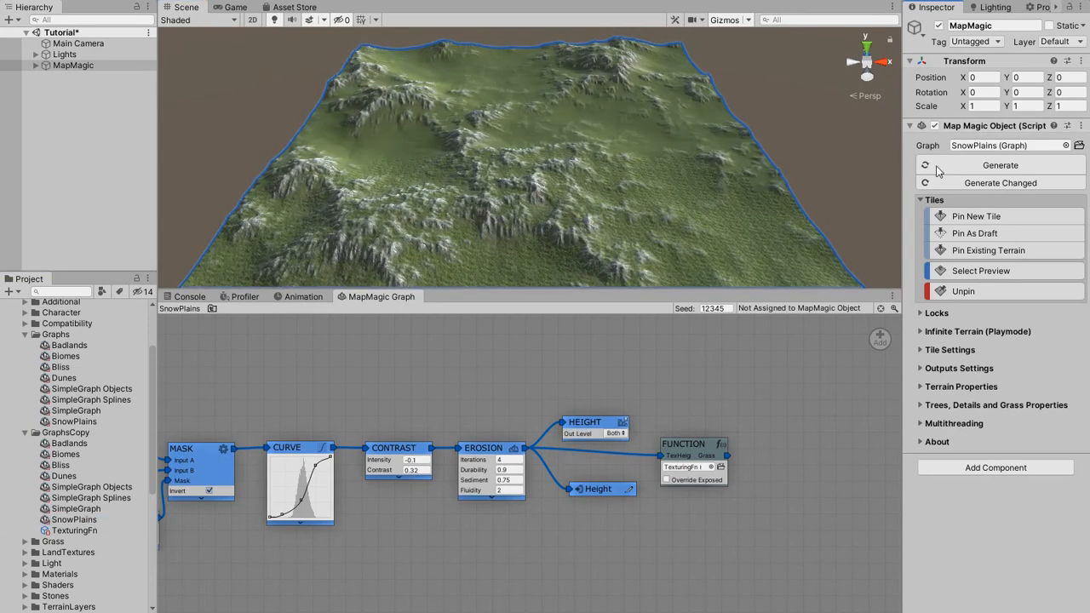
{"action": "left_click_drag", "start_coordinate": [64, 349], "coordinate": [968, 151]}
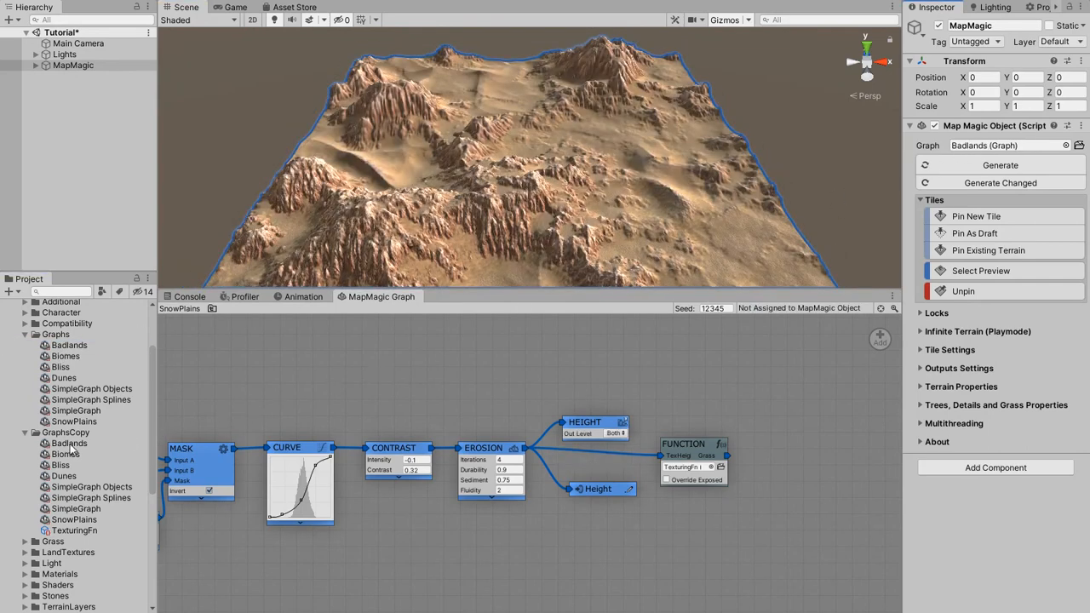
Assign the GraphsCopy version of Badlands to the MapMagic object and open the TexturingFn graph from its Function node.
{"action": "left_click_drag", "start_coordinate": [283, 395], "coordinate": [986, 150]}
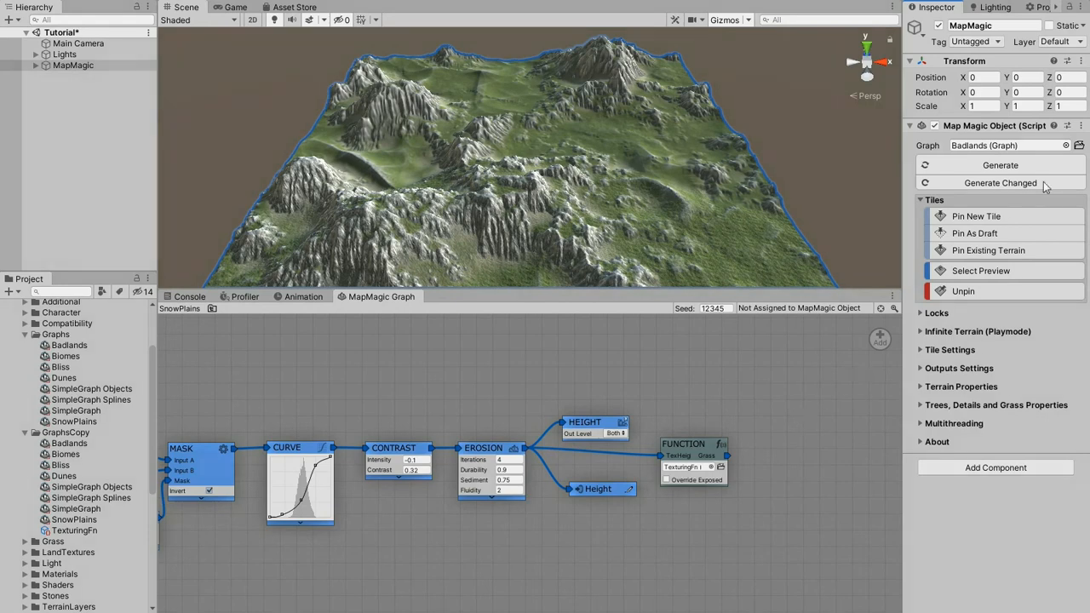
{"action": "left_click", "coordinate": [1079, 146]}
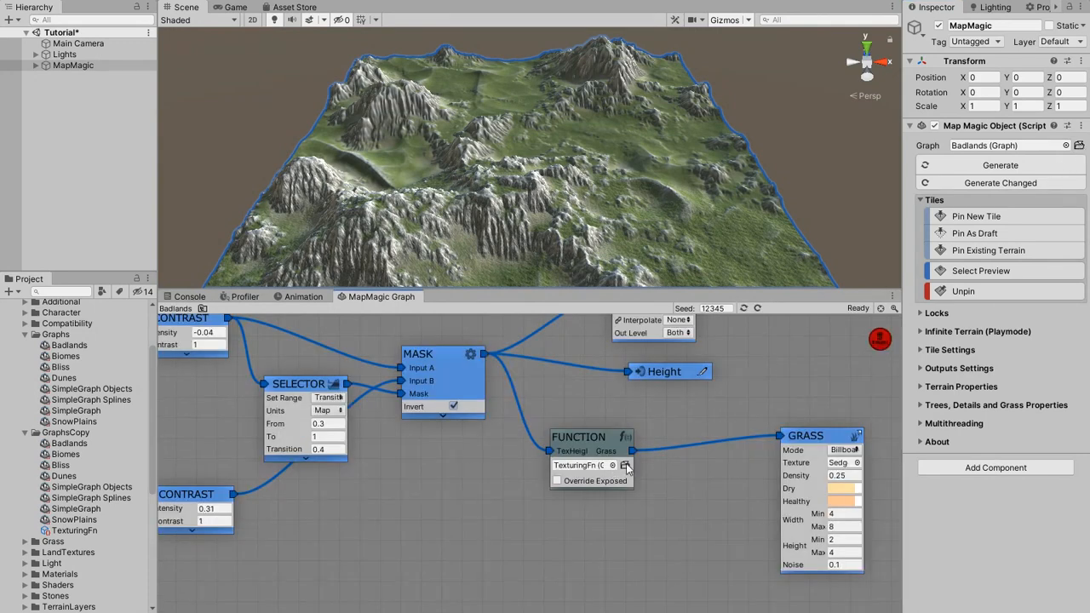
{"action": "left_click", "coordinate": [625, 465]}
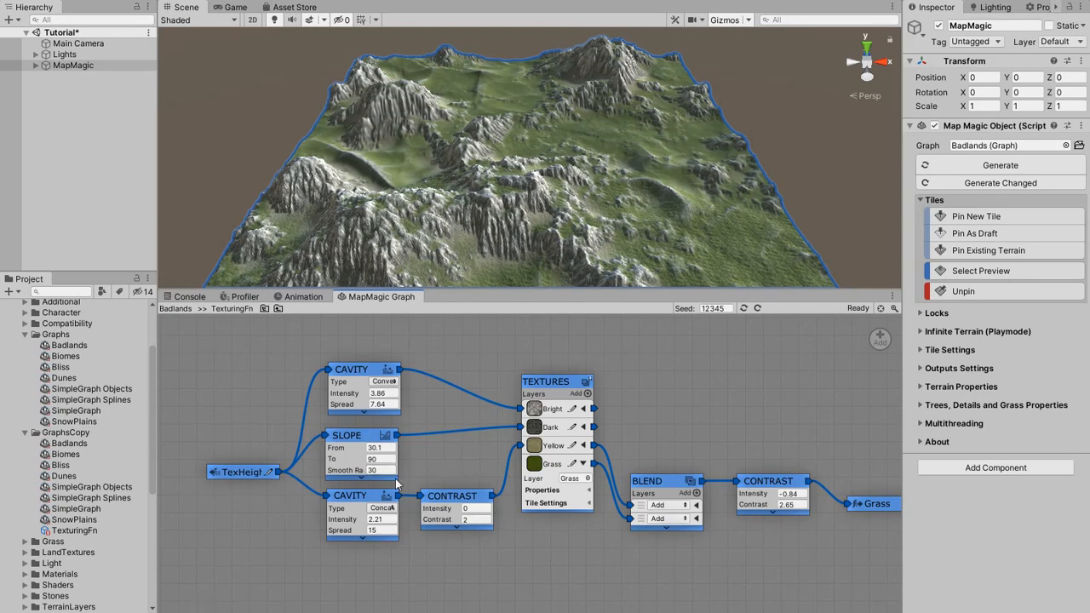
Set the concave Cavity node's Intensity to 11.6 and preview SimpleGraph and SnowPlains on the MapMagic object.
{"action": "left_click_drag", "start_coordinate": [349, 519], "coordinate": [612, 501]}
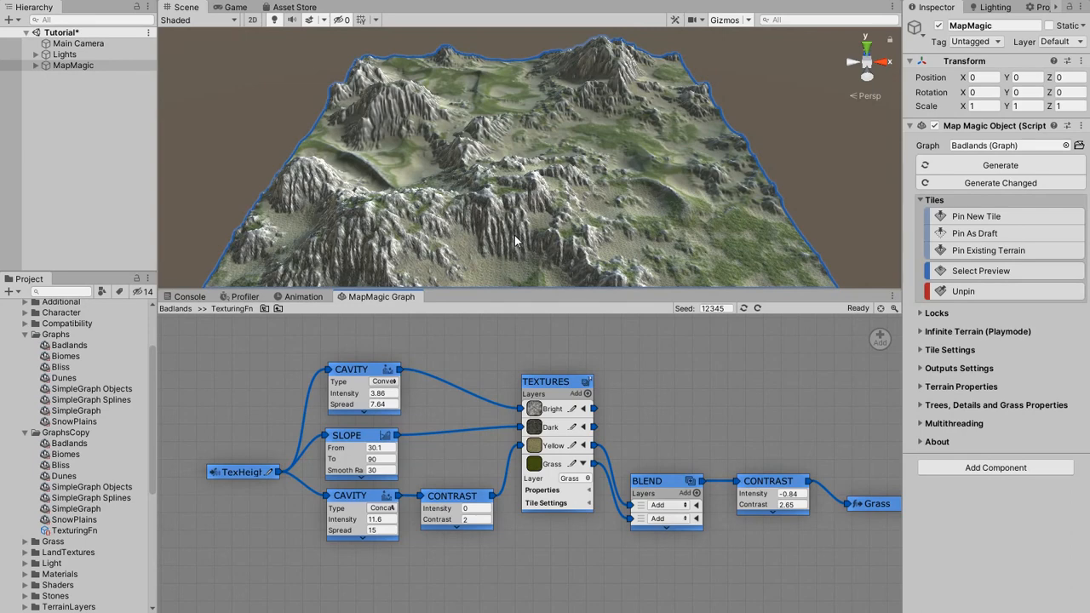
{"action": "left_click_drag", "start_coordinate": [59, 508], "coordinate": [969, 148]}
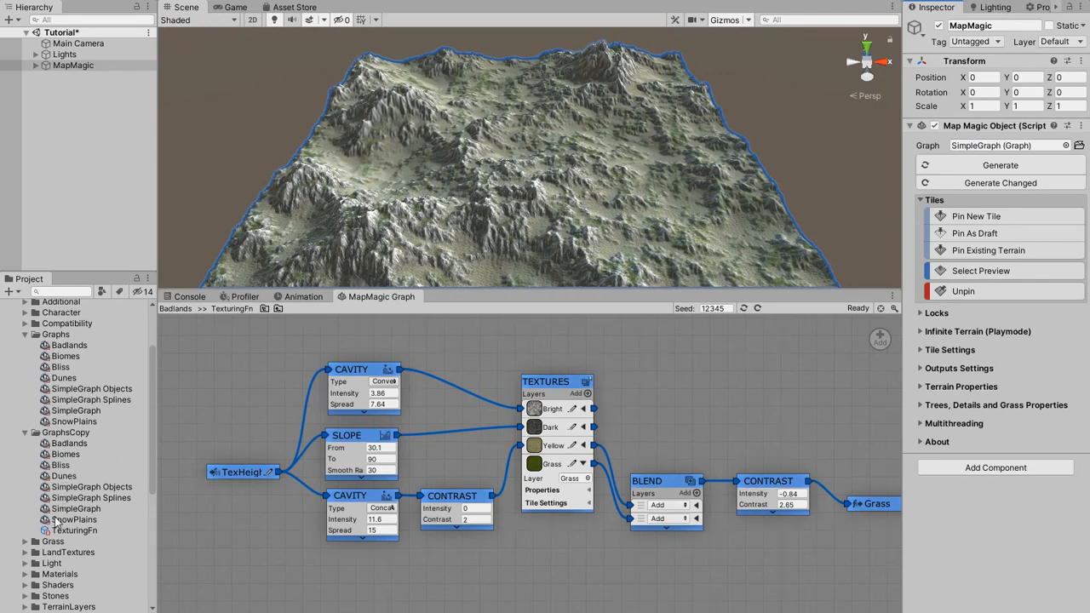
{"action": "left_click_drag", "start_coordinate": [56, 519], "coordinate": [1002, 148]}
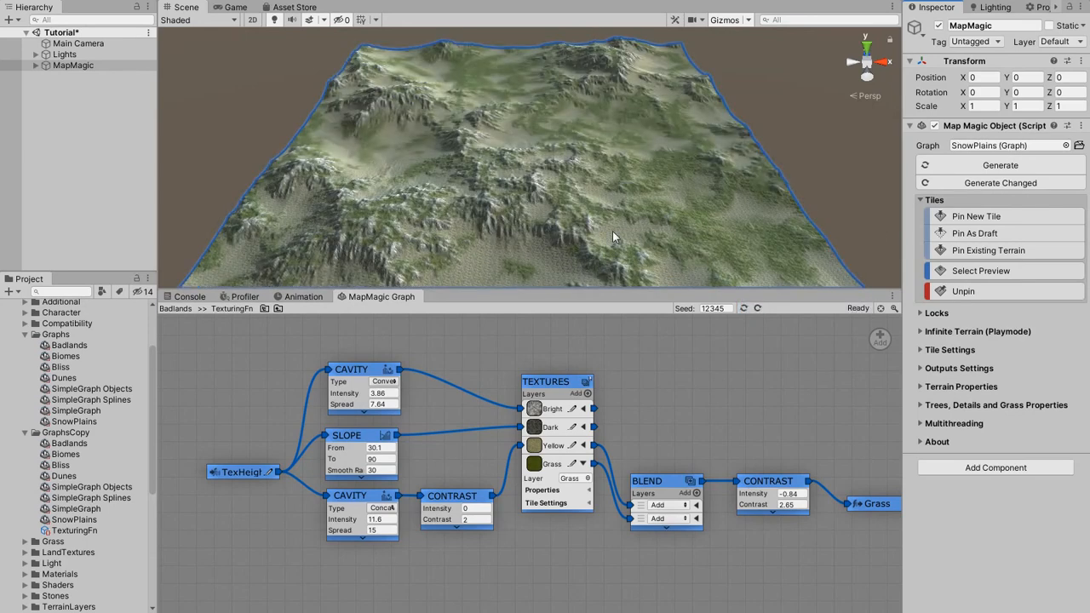
Set the concave Cavity node's Intensity to 4.15 and assign the GraphsCopy version of Badlands to the MapMagic object.
{"action": "left_click_drag", "start_coordinate": [351, 519], "coordinate": [107, 511]}
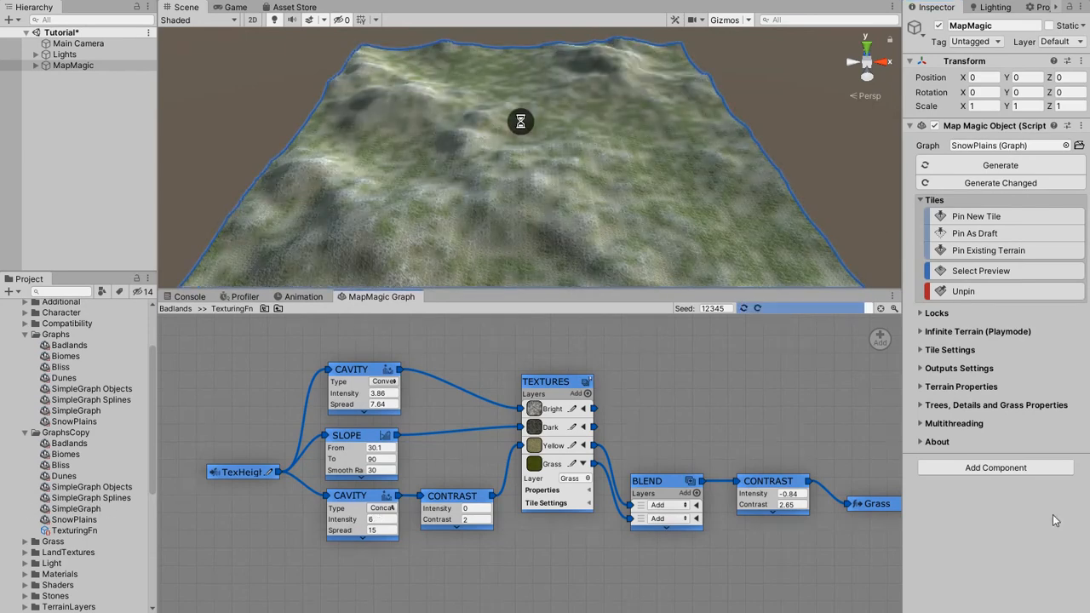
{"action": "left_click_drag", "start_coordinate": [810, 513], "coordinate": [782, 516]}
{"action": "key", "text": "ctrl+z"}
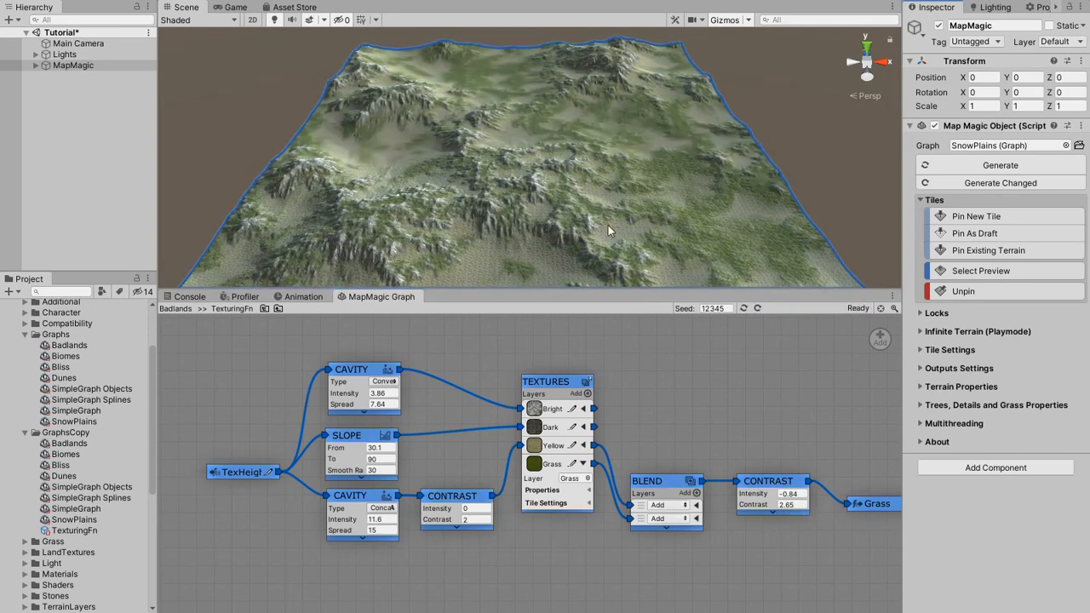
{"action": "left_click_drag", "start_coordinate": [351, 520], "coordinate": [781, 509]}
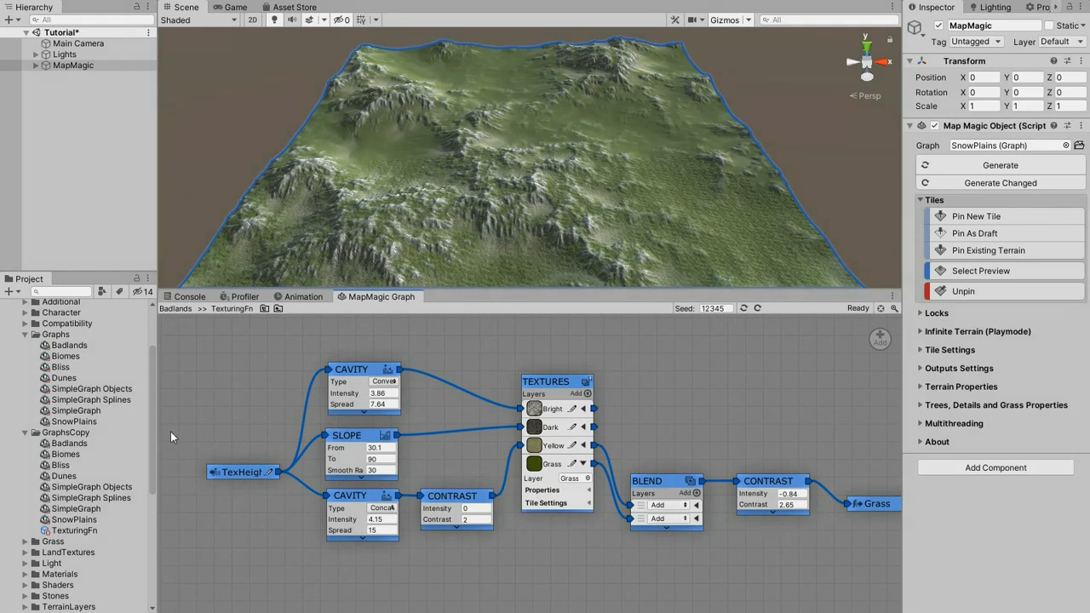
{"action": "left_click_drag", "start_coordinate": [64, 443], "coordinate": [1022, 152]}
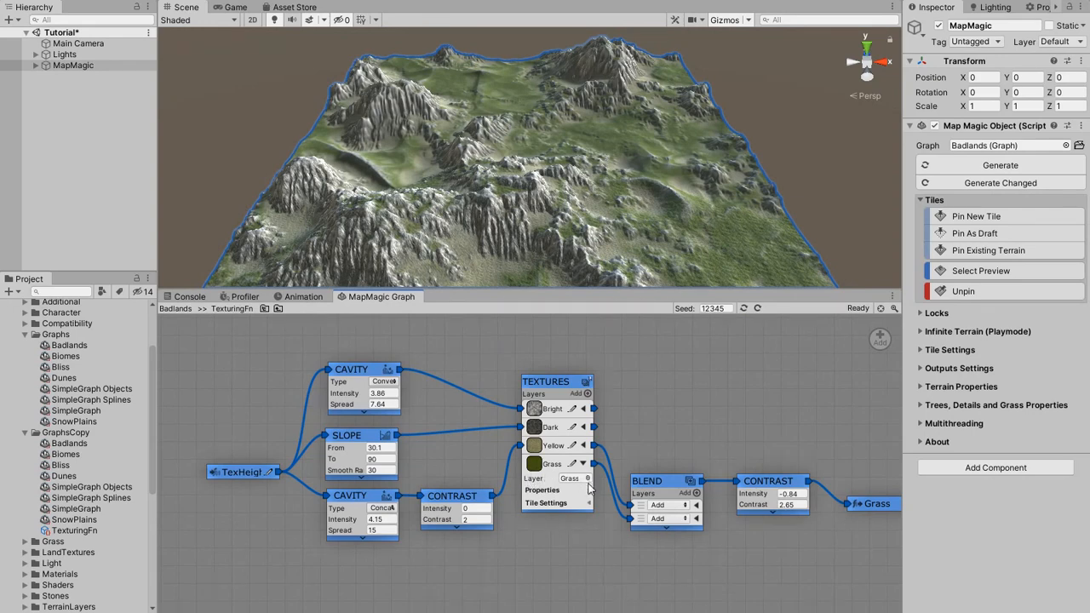
Expose the Layer value of the Grass layer in the Textures node under the name GreenGrass.
{"action": "right_click", "coordinate": [542, 479]}
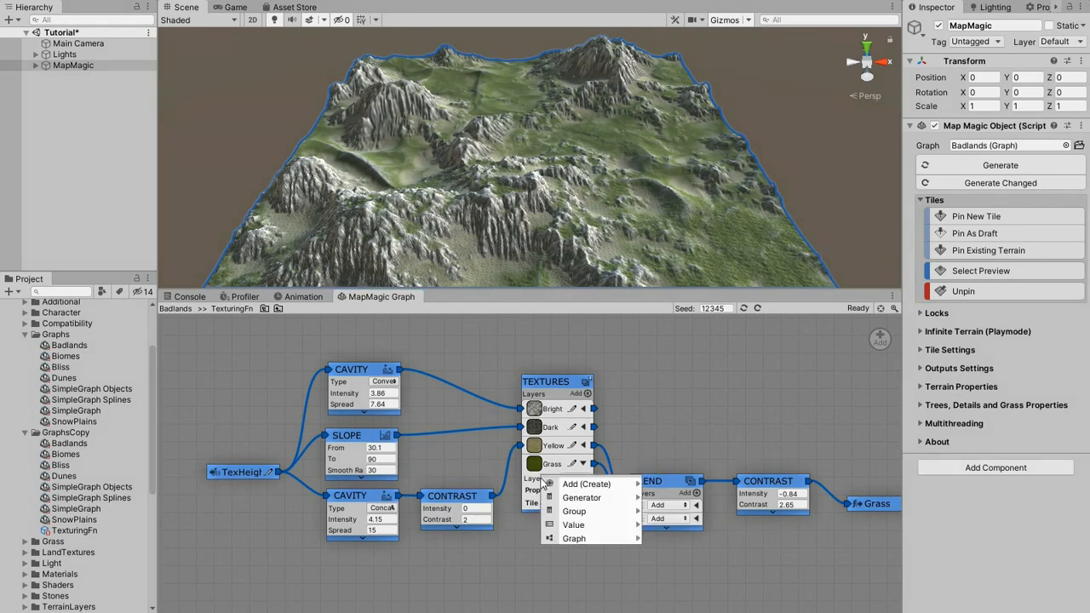
{"action": "mouse_move", "coordinate": [576, 526]}
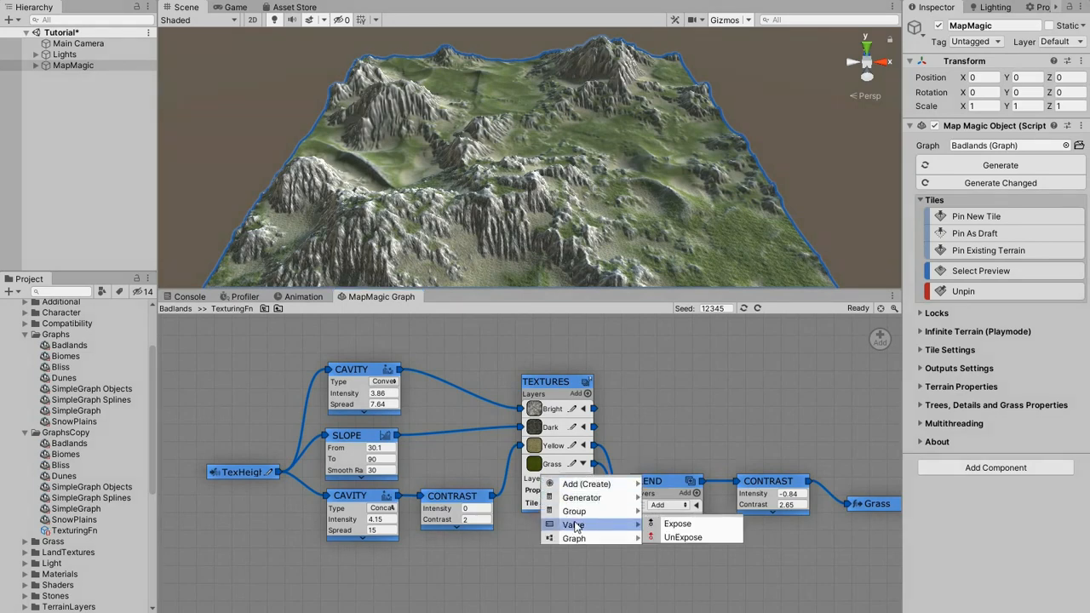
{"action": "left_click", "coordinate": [676, 521]}
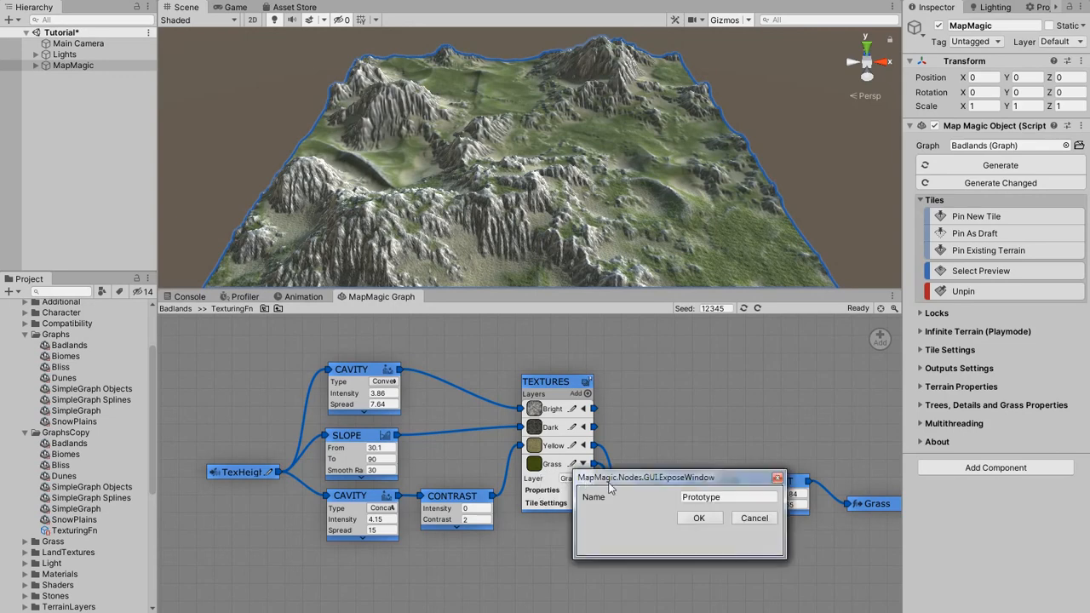
{"action": "left_click", "coordinate": [706, 498]}
{"action": "type", "text": "G"}
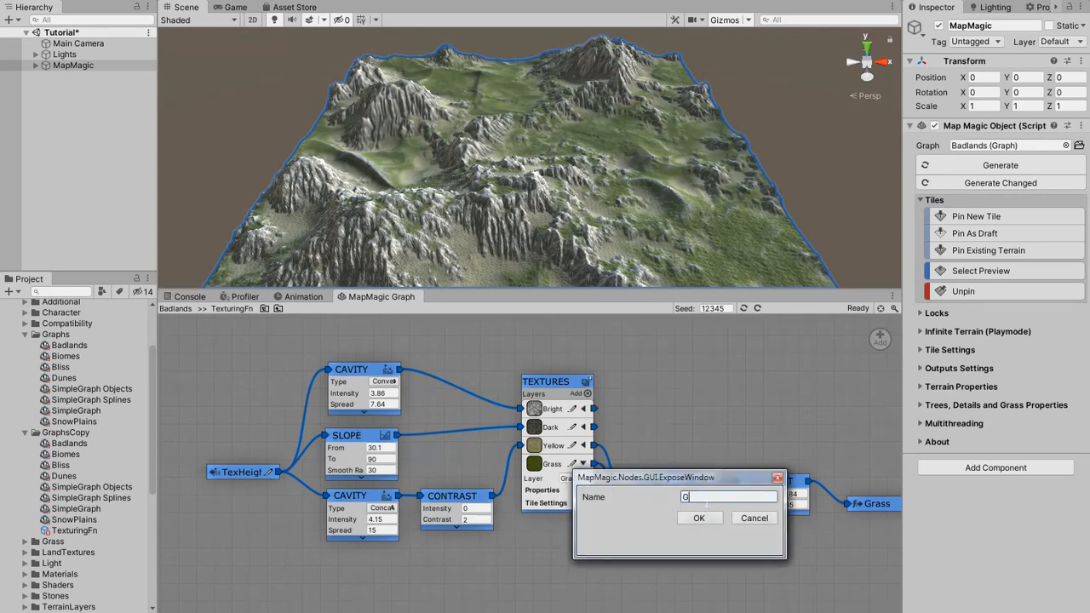
{"action": "type", "text": "reenGrass"}
{"action": "left_click", "coordinate": [706, 519]}
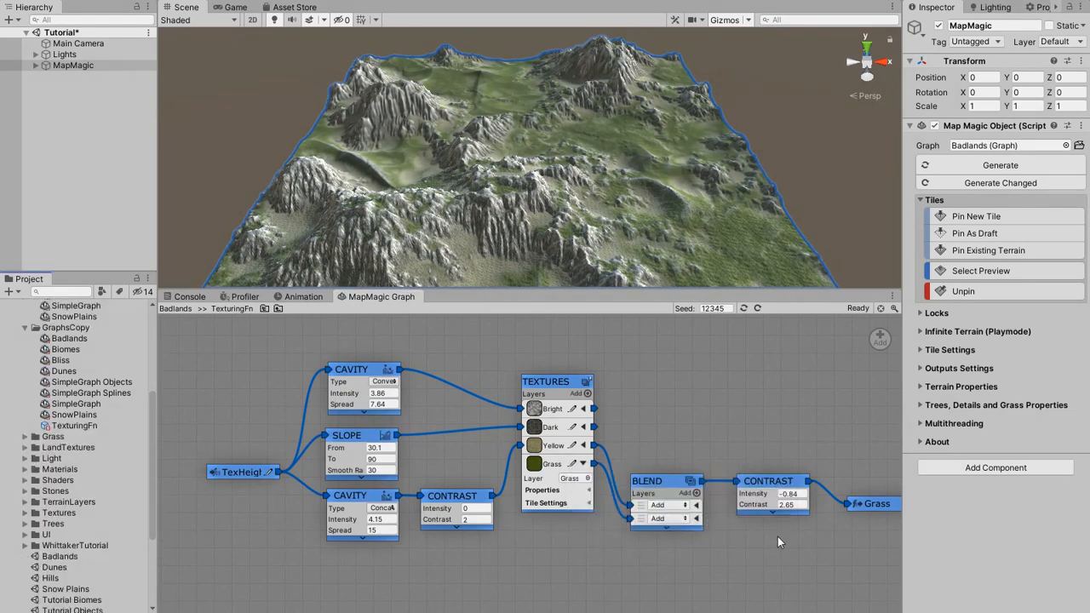
Show the exposed values of the TexturingFn asset and set the Grass layer's terrain layer in the Textures node to Gravel.
{"action": "left_click", "coordinate": [90, 430]}
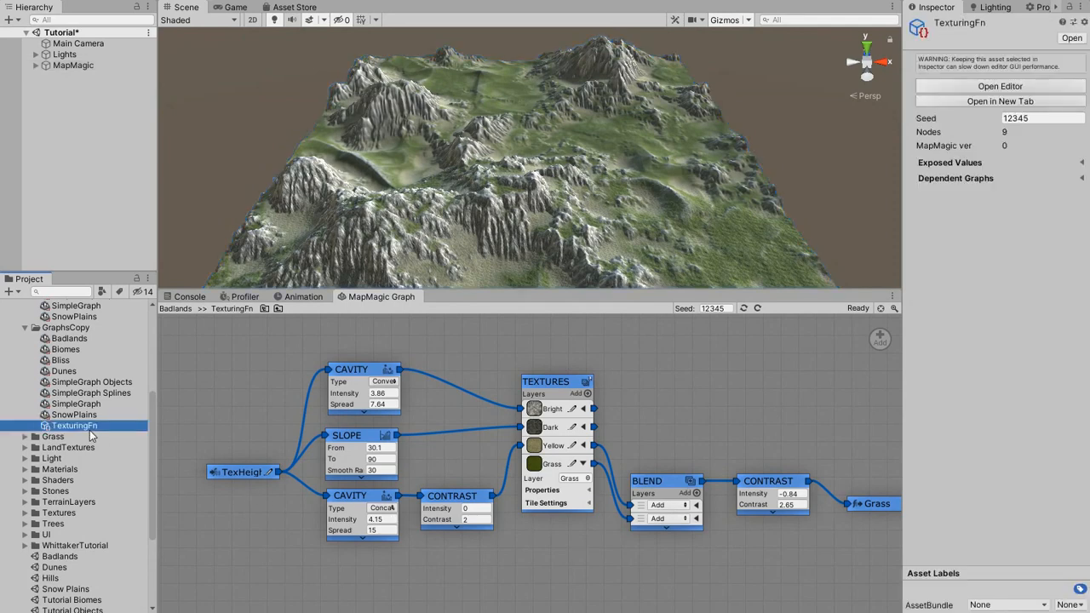
{"action": "left_click", "coordinate": [1078, 164]}
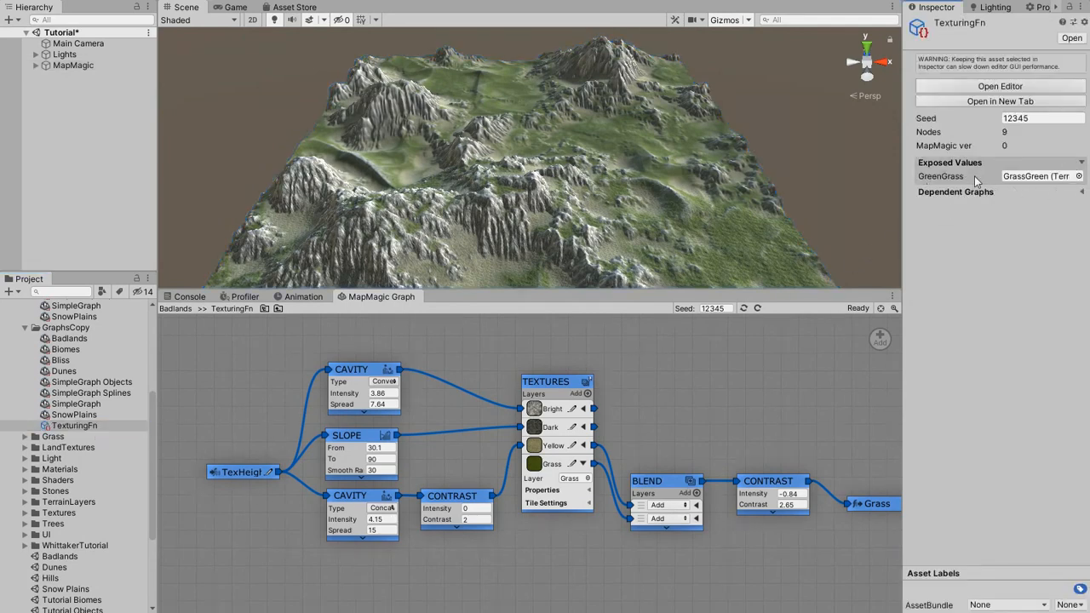
{"action": "left_click", "coordinate": [587, 478]}
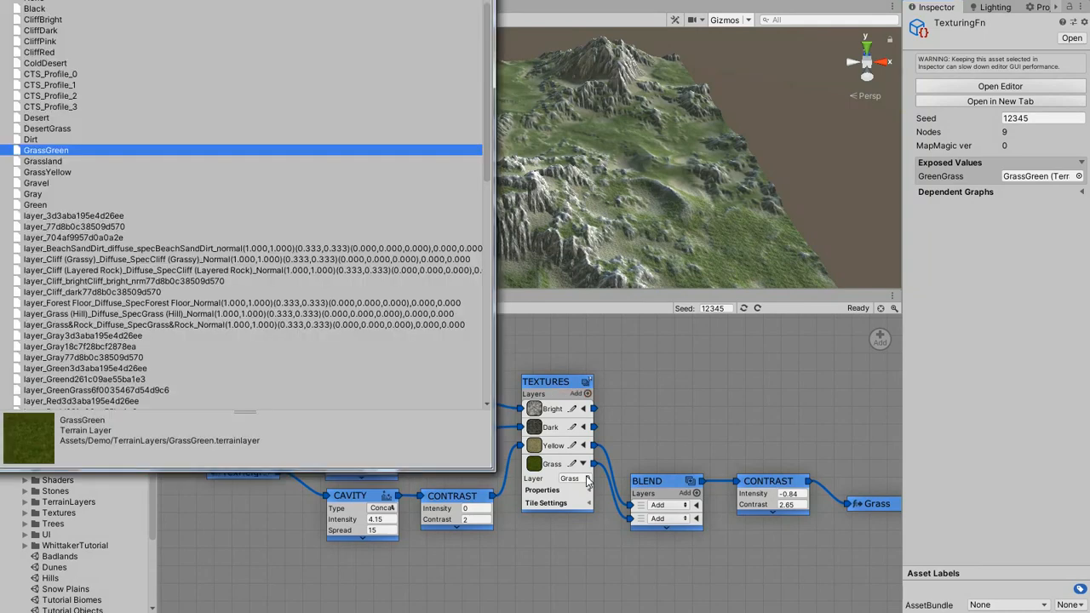
{"action": "double_click", "coordinate": [40, 182]}
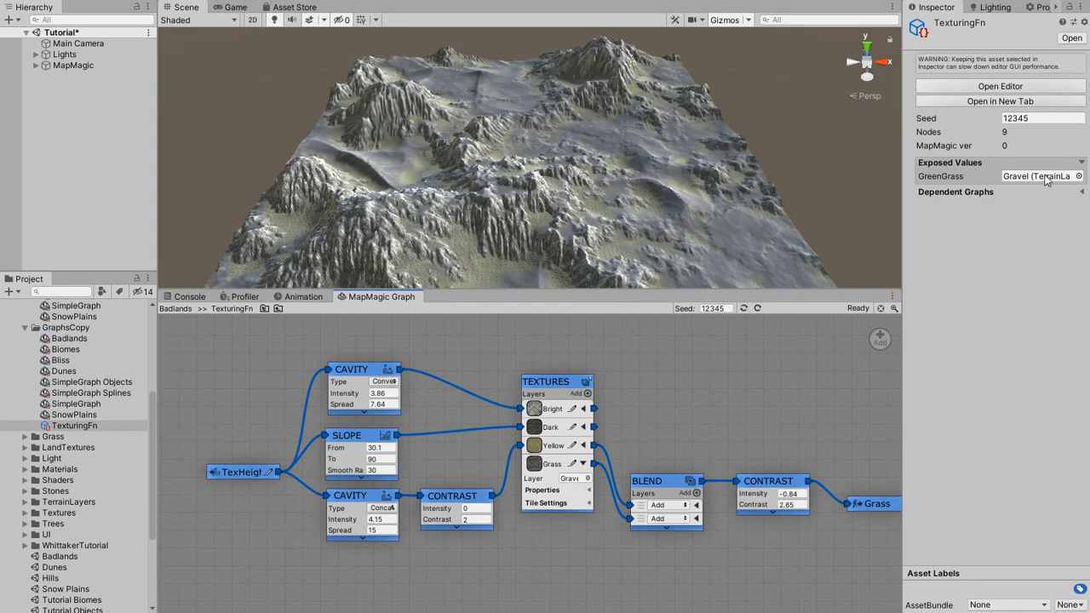
Set the TexturingFn asset's exposed GreenGrass value to GrassGreen and open the GraphsCopy version of the Badlands graph.
{"action": "left_click", "coordinate": [1079, 176]}
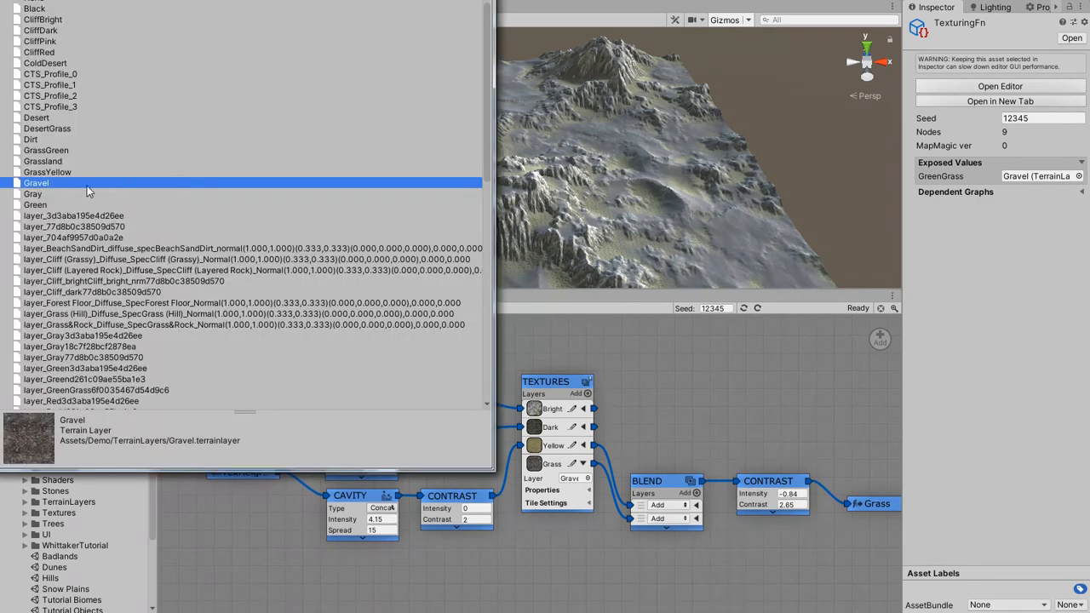
{"action": "double_click", "coordinate": [50, 151]}
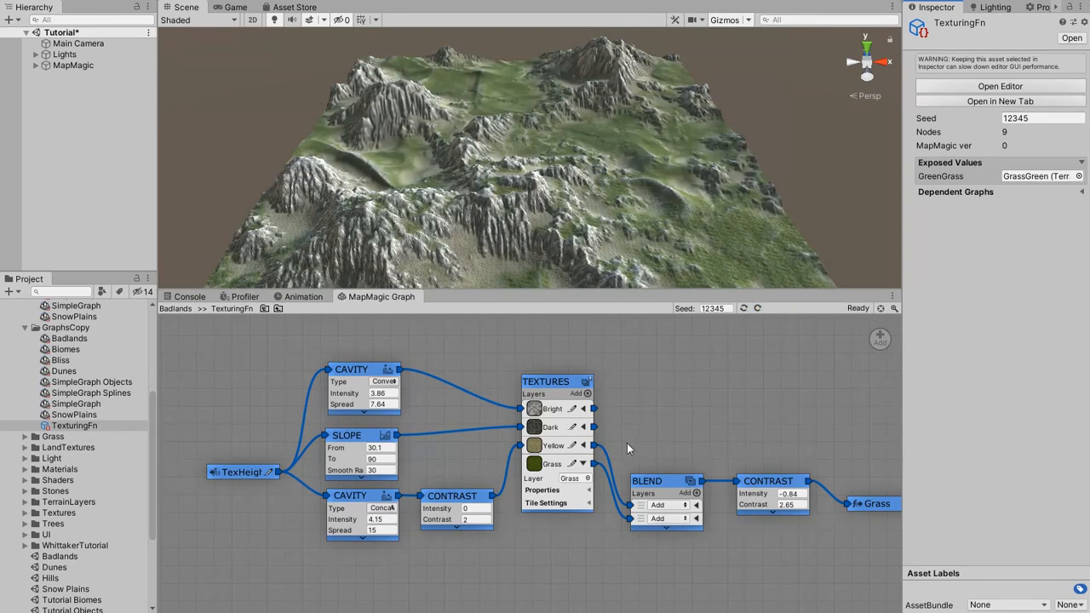
{"action": "scroll", "coordinate": [77, 384], "scroll_direction": "up", "scroll_amount": 1}
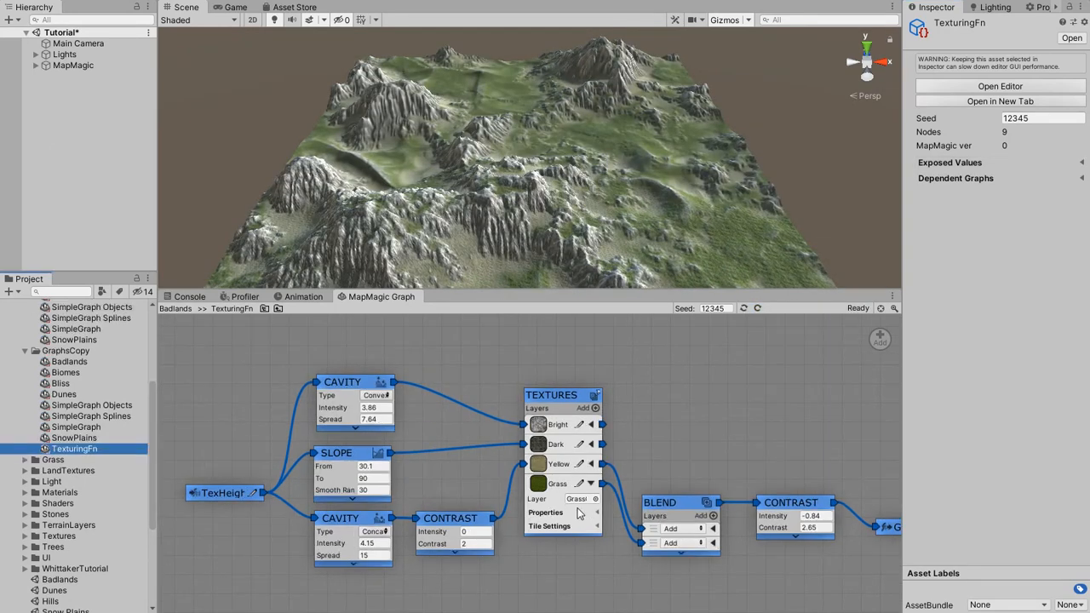
{"action": "left_click", "coordinate": [75, 365]}
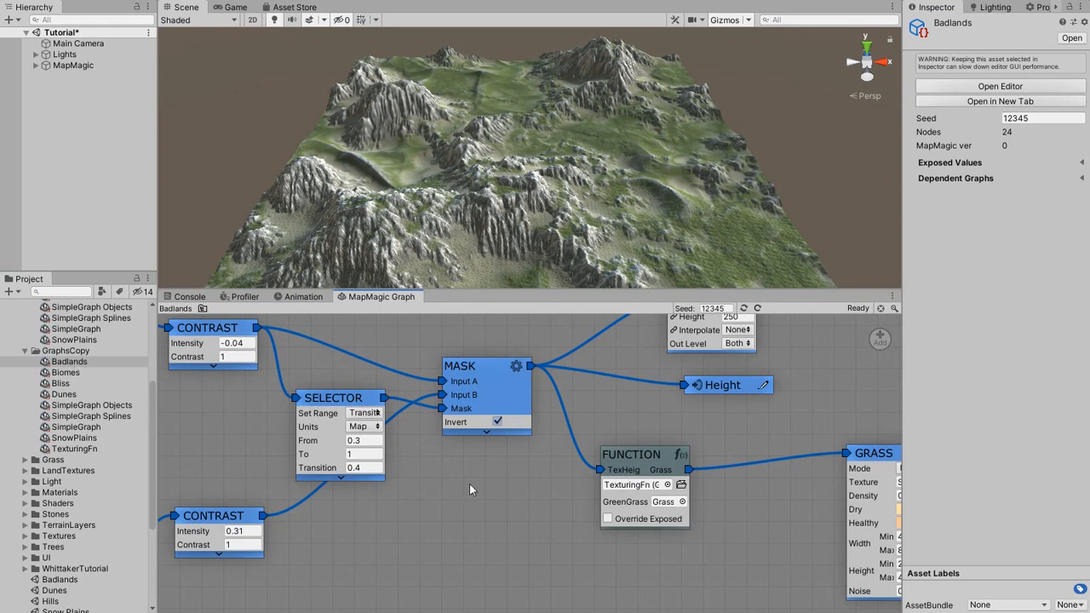
{"action": "middle_click_drag", "start_coordinate": [564, 486], "coordinate": [422, 486]}
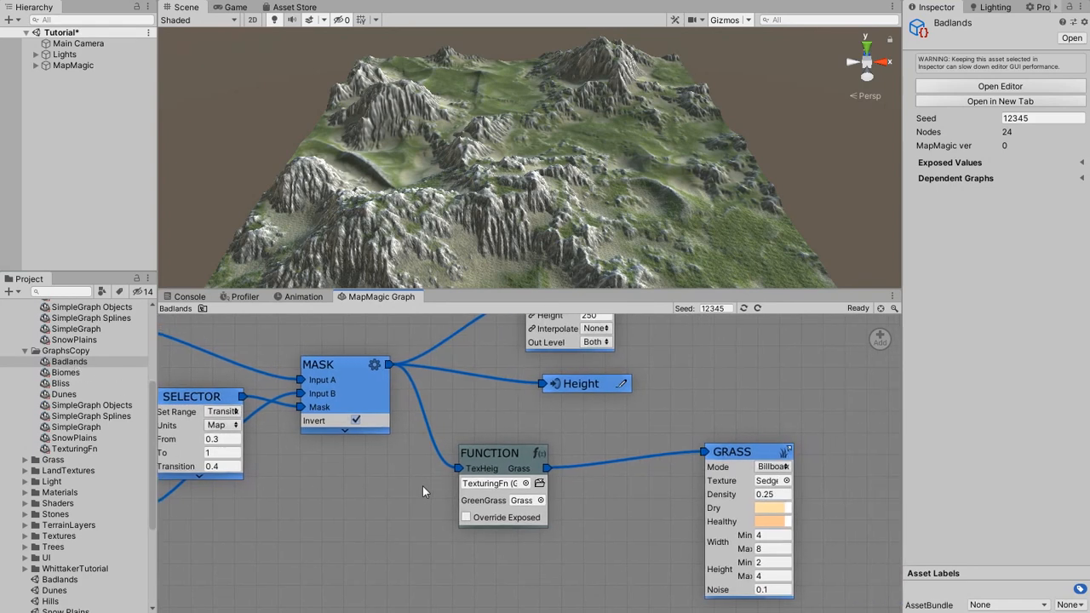
Try Dirt as the Function node's GreenGrass value and restore the Grass layer to GrassGreen inside TexturingFn.
{"action": "left_click", "coordinate": [540, 501]}
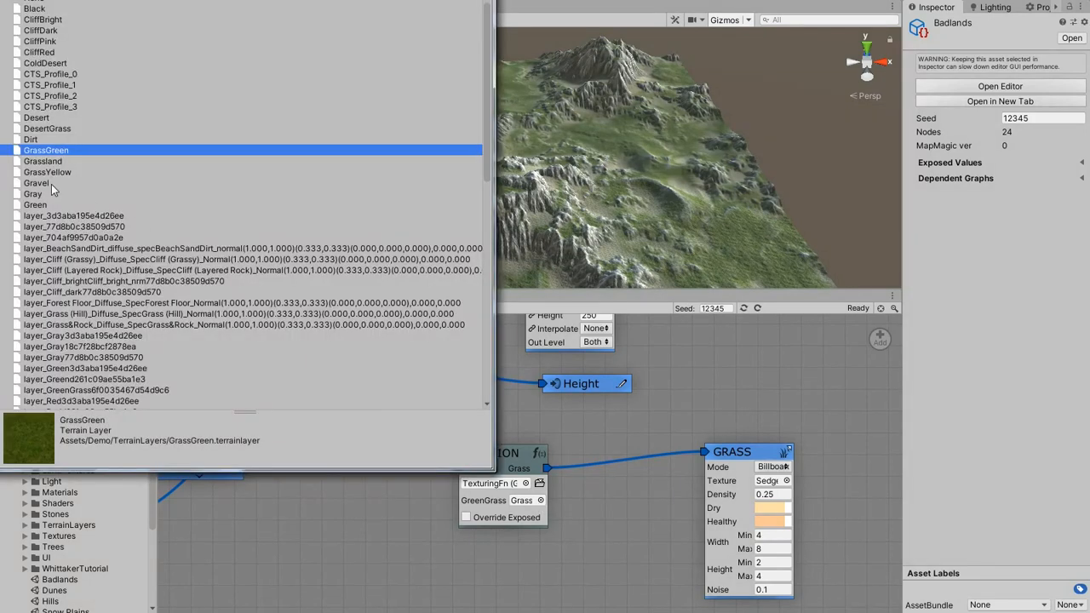
{"action": "double_click", "coordinate": [25, 139]}
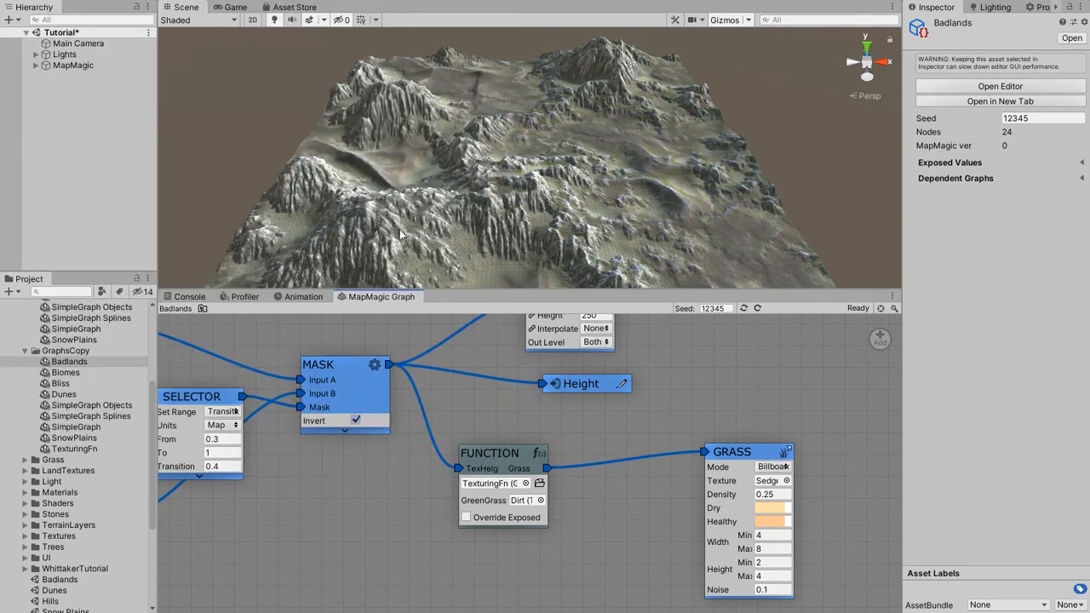
{"action": "left_click", "coordinate": [539, 483]}
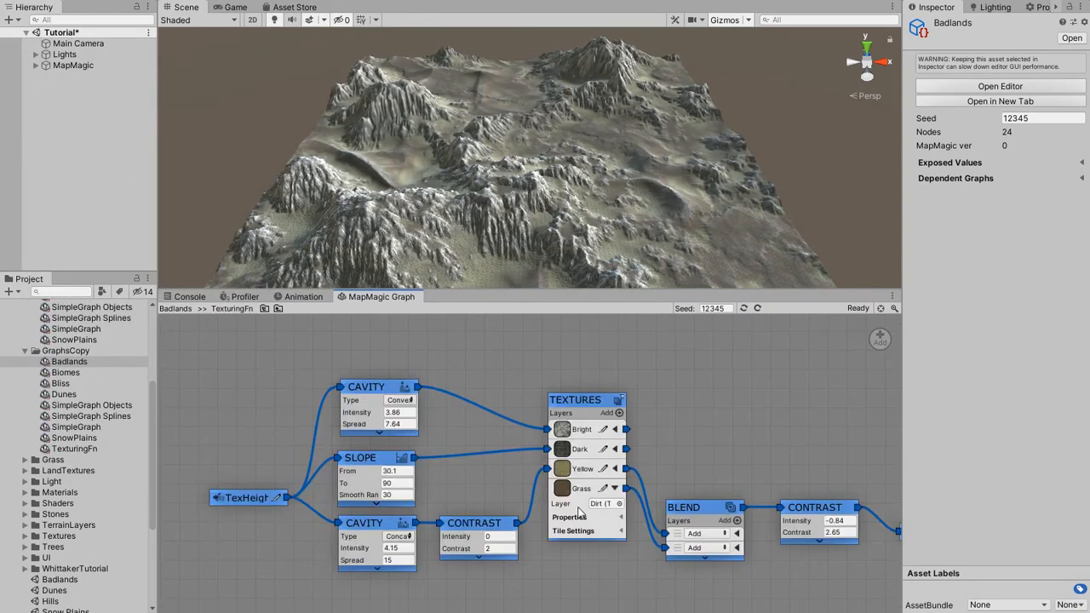
{"action": "left_click", "coordinate": [620, 504]}
{"action": "double_click", "coordinate": [43, 149]}
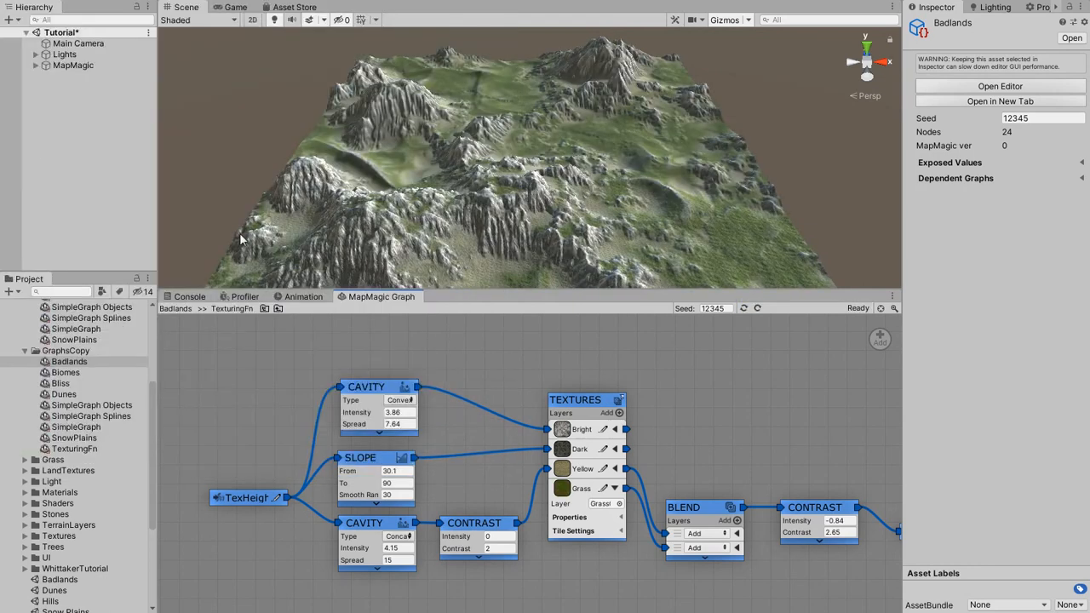
{"action": "left_click", "coordinate": [280, 309]}
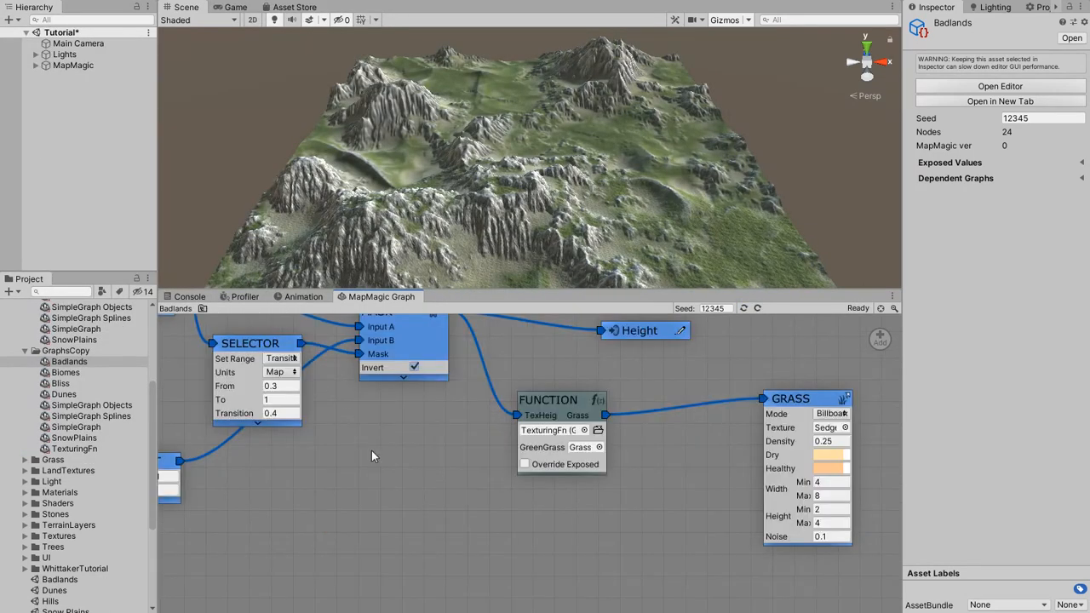
Enable Override Exposed on the Badlands Function node and set its GreenGrass value to Gravel.
{"action": "left_click", "coordinate": [525, 464]}
{"action": "left_click", "coordinate": [599, 448]}
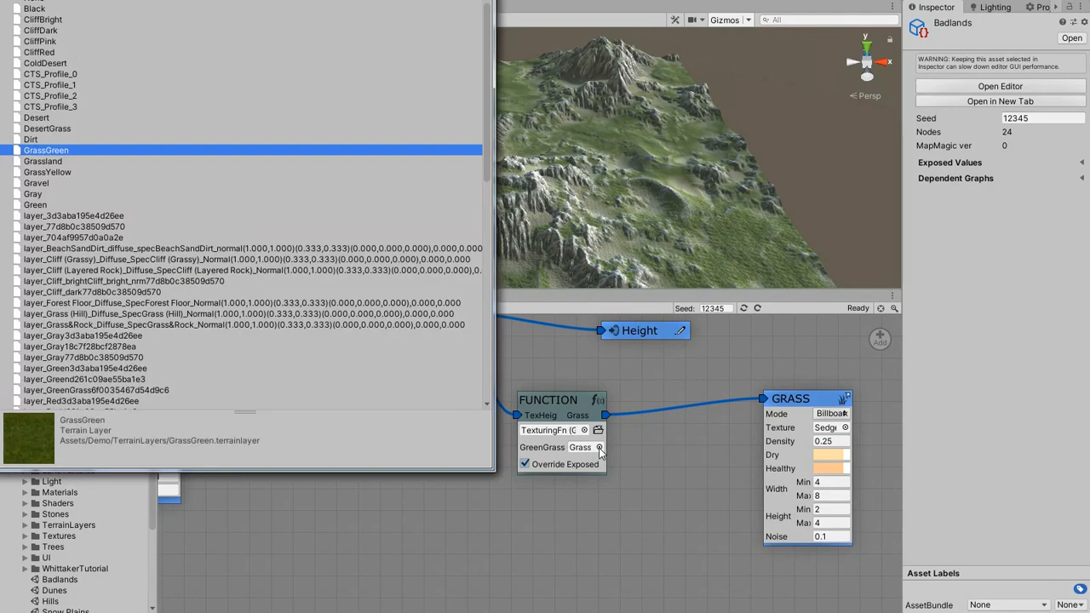
{"action": "double_click", "coordinate": [38, 184]}
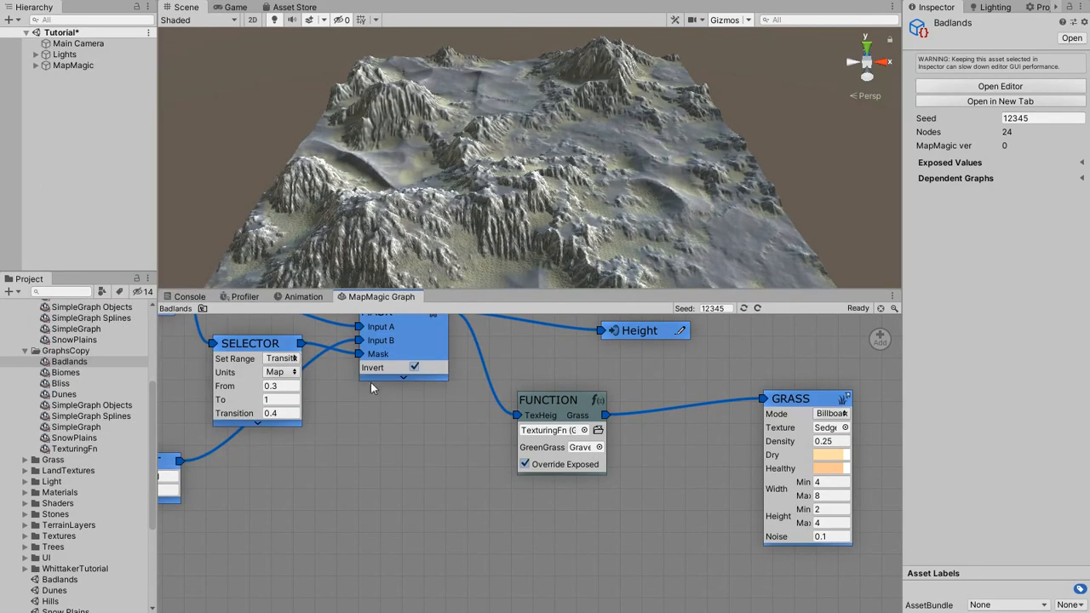
Check which terrain layer the Grass layer uses inside TexturingFn and return to the Badlands graph.
{"action": "left_click", "coordinate": [598, 430]}
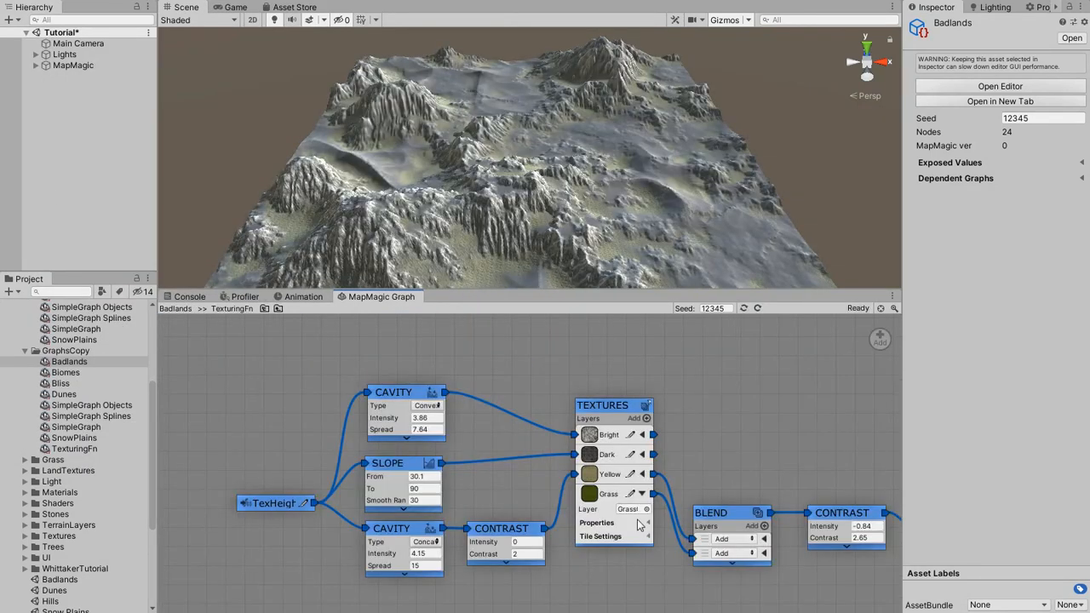
{"action": "scroll", "coordinate": [631, 520], "scroll_direction": "up", "scroll_amount": 1}
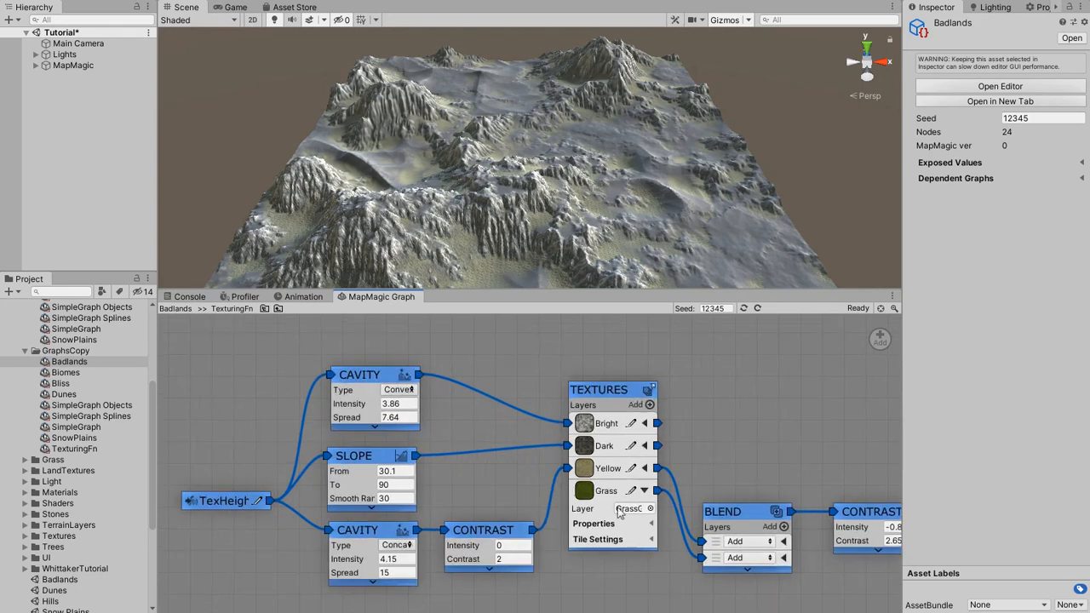
{"action": "left_click", "coordinate": [277, 309]}
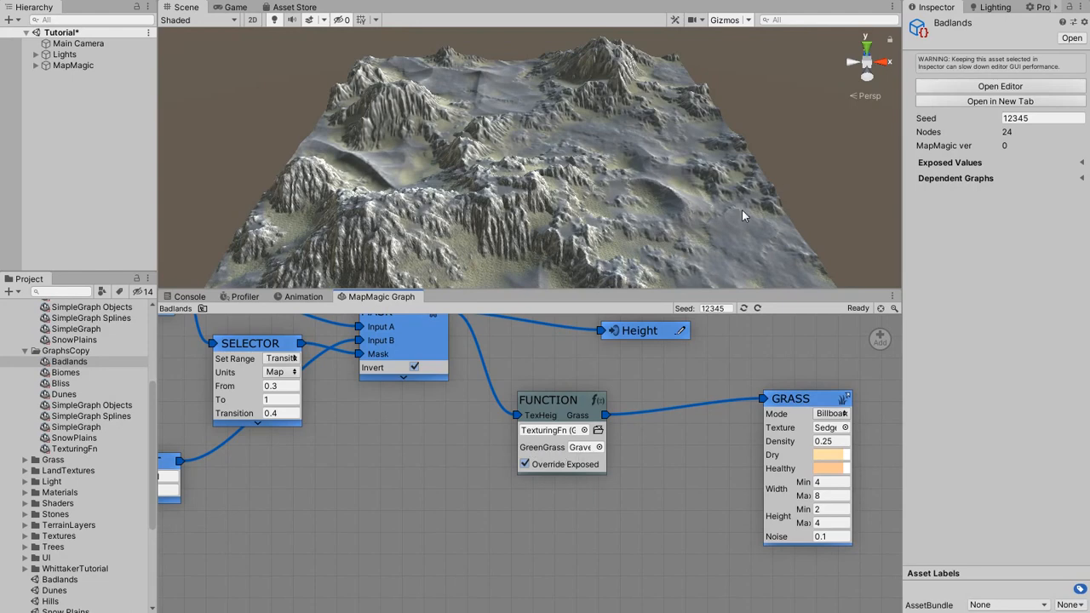
Inside TexturingFn, expose the Layer value of the Textures node's Bright layer under the name BrightCliff.
{"action": "left_click", "coordinate": [599, 431]}
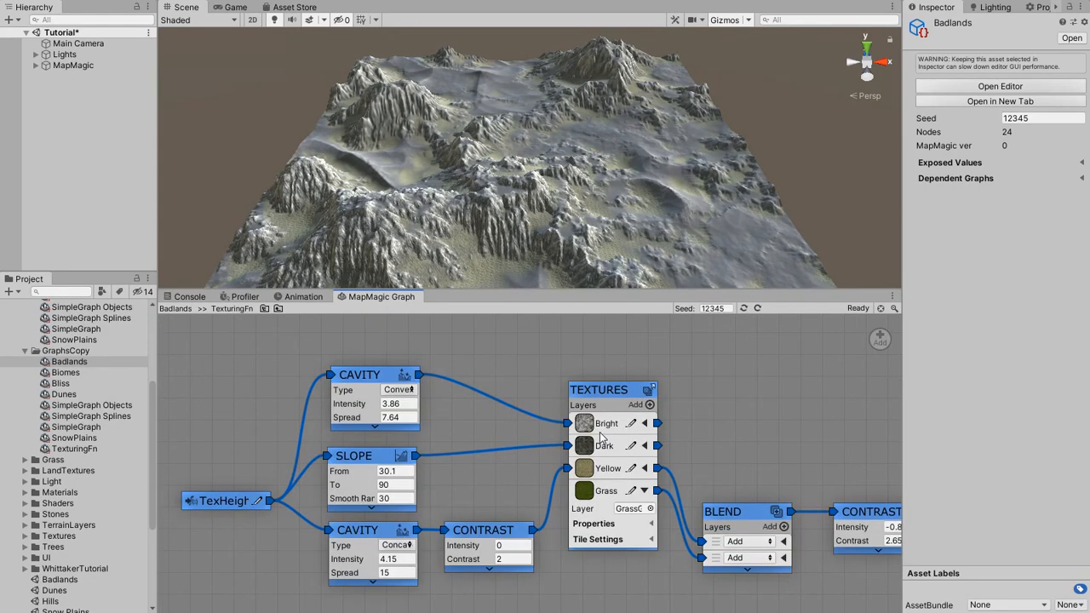
{"action": "left_click", "coordinate": [645, 424]}
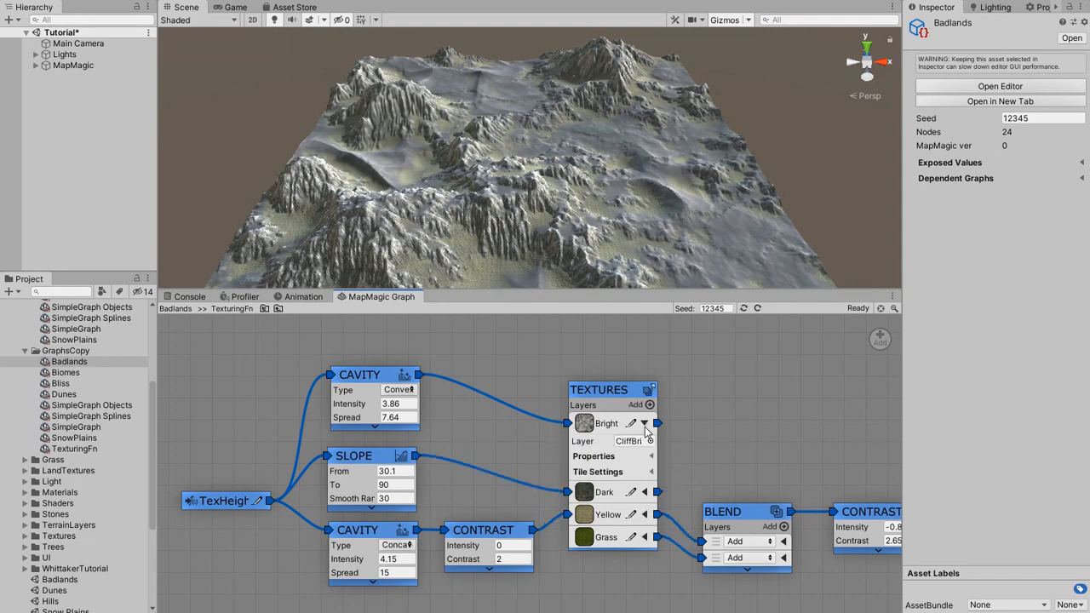
{"action": "right_click", "coordinate": [594, 443]}
{"action": "mouse_move", "coordinate": [681, 488]}
{"action": "left_click", "coordinate": [724, 488]}
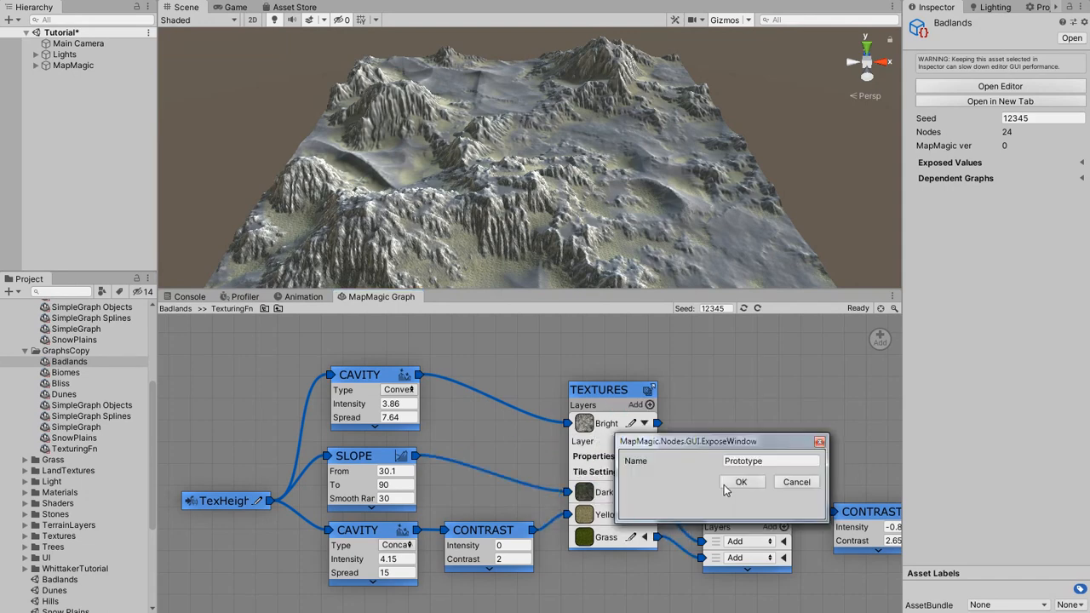
{"action": "left_click", "coordinate": [761, 461]}
{"action": "type", "text": "Bright"}
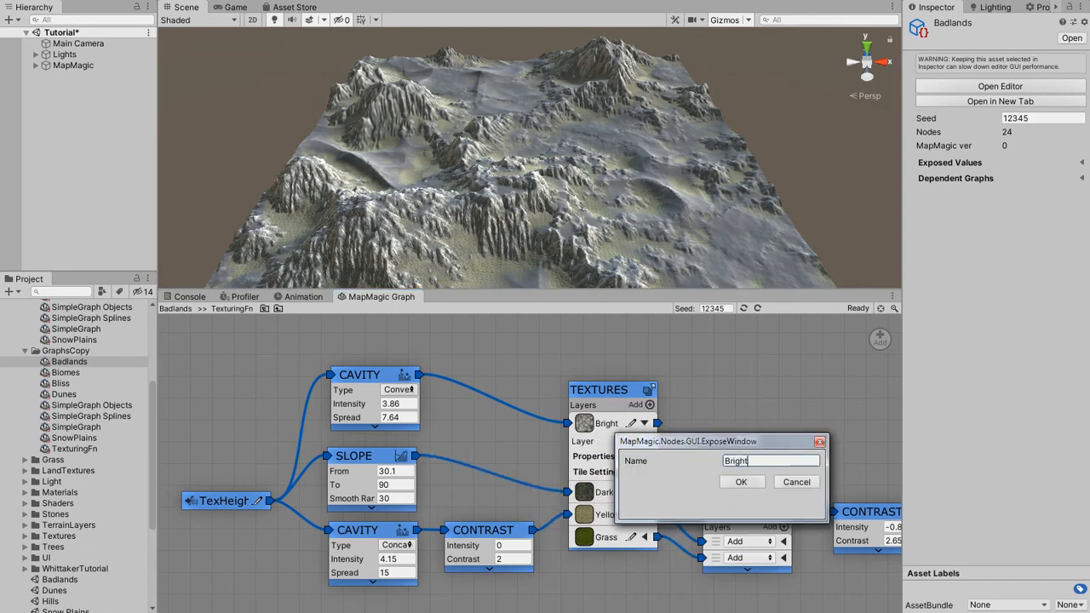
{"action": "type", "text": "Cliff"}
{"action": "left_click", "coordinate": [741, 483]}
Expose the Layer value of the Textures node's Dark layer under the name DarkCliff.
{"action": "left_click", "coordinate": [645, 492]}
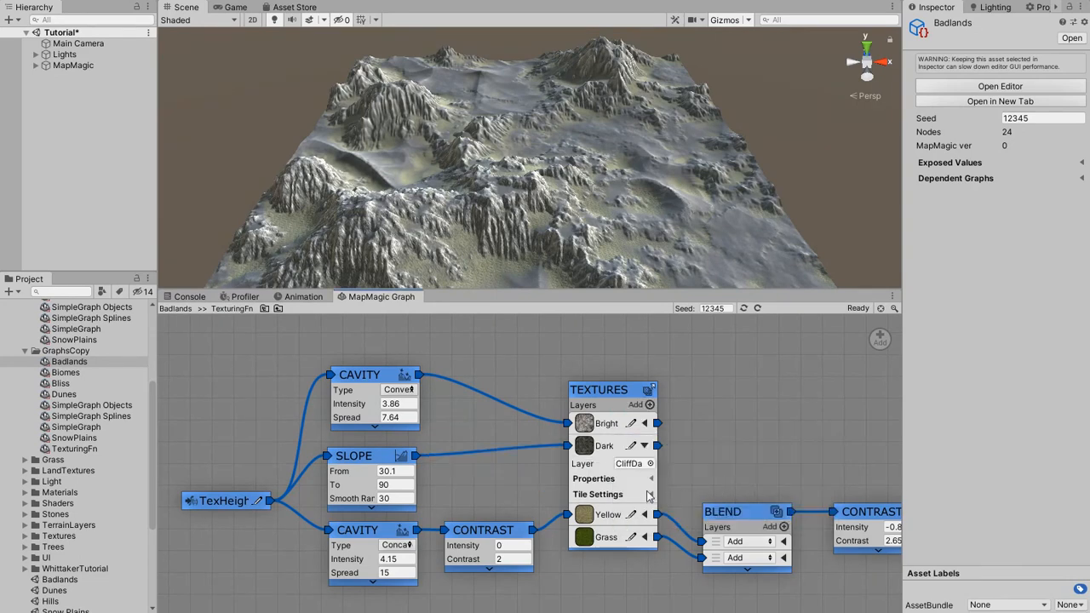
{"action": "right_click", "coordinate": [588, 464]}
{"action": "mouse_move", "coordinate": [609, 509]}
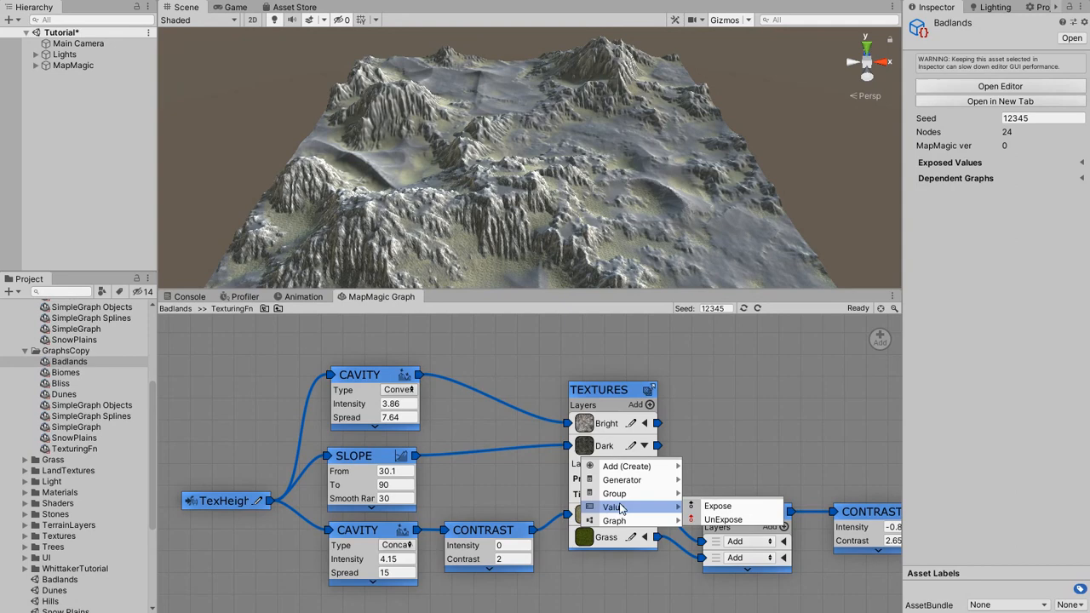
{"action": "left_click", "coordinate": [712, 508]}
{"action": "type", "text": "DarkCliff"}
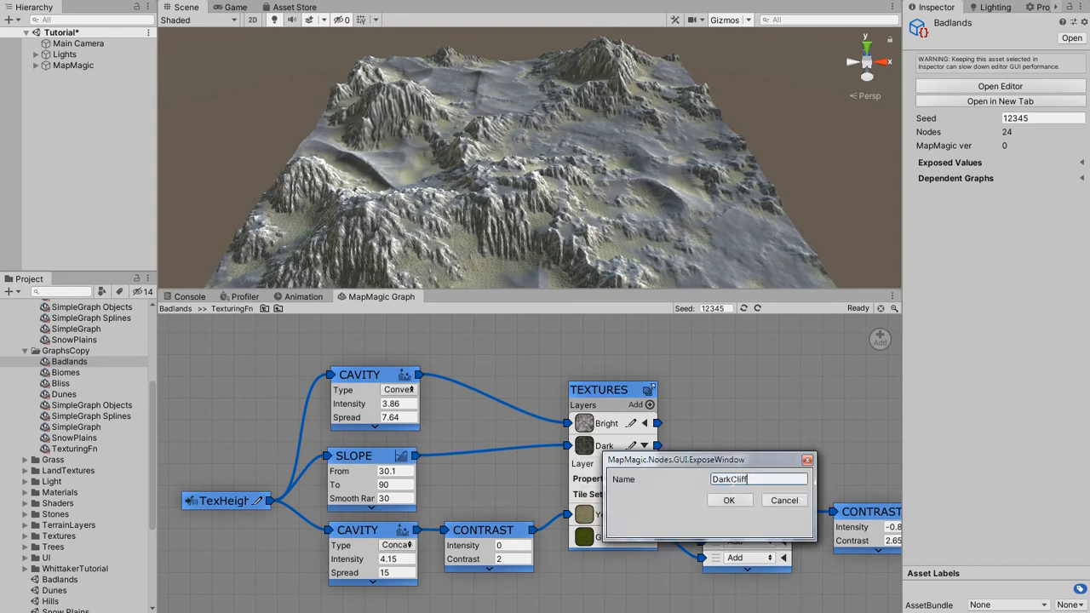
{"action": "left_click", "coordinate": [731, 500]}
Expose the Layer value of the Textures node's Yellow layer under the name Sediment.
{"action": "left_click", "coordinate": [645, 515]}
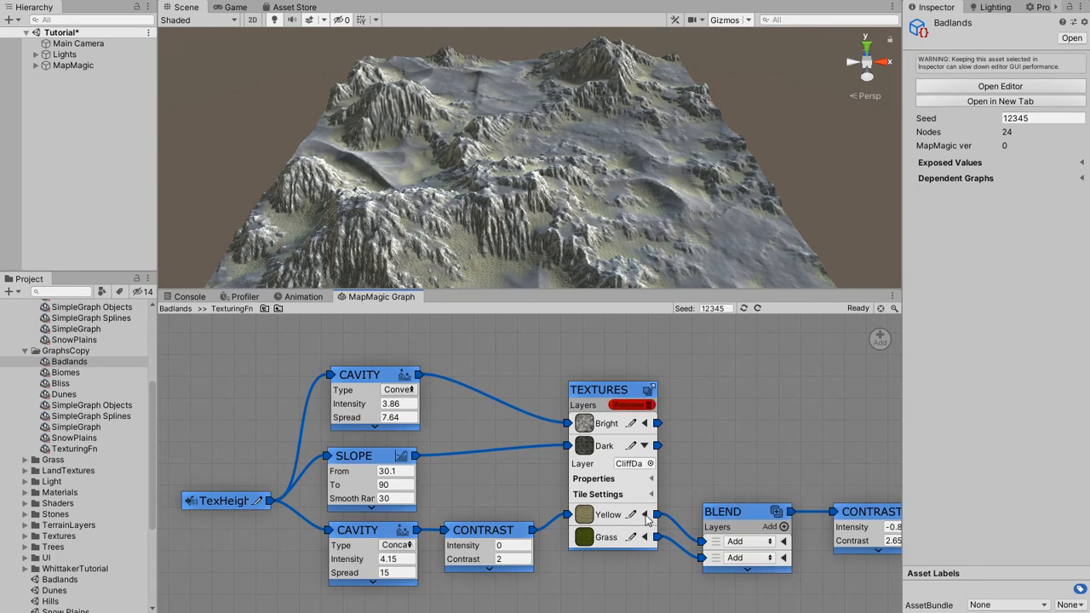
{"action": "right_click", "coordinate": [588, 492]}
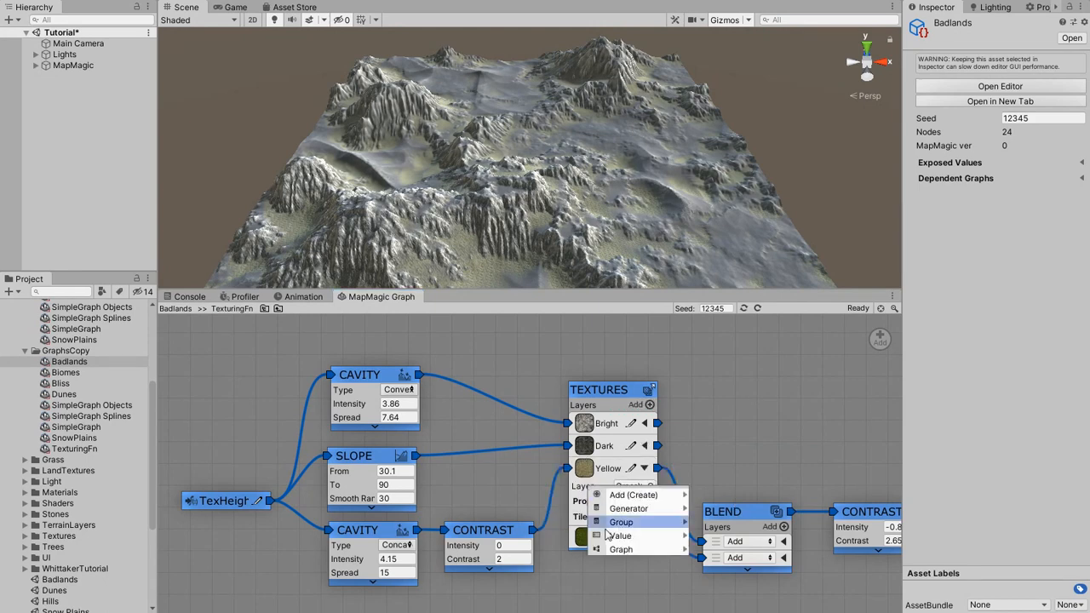
{"action": "mouse_move", "coordinate": [656, 536]}
{"action": "left_click", "coordinate": [733, 536]}
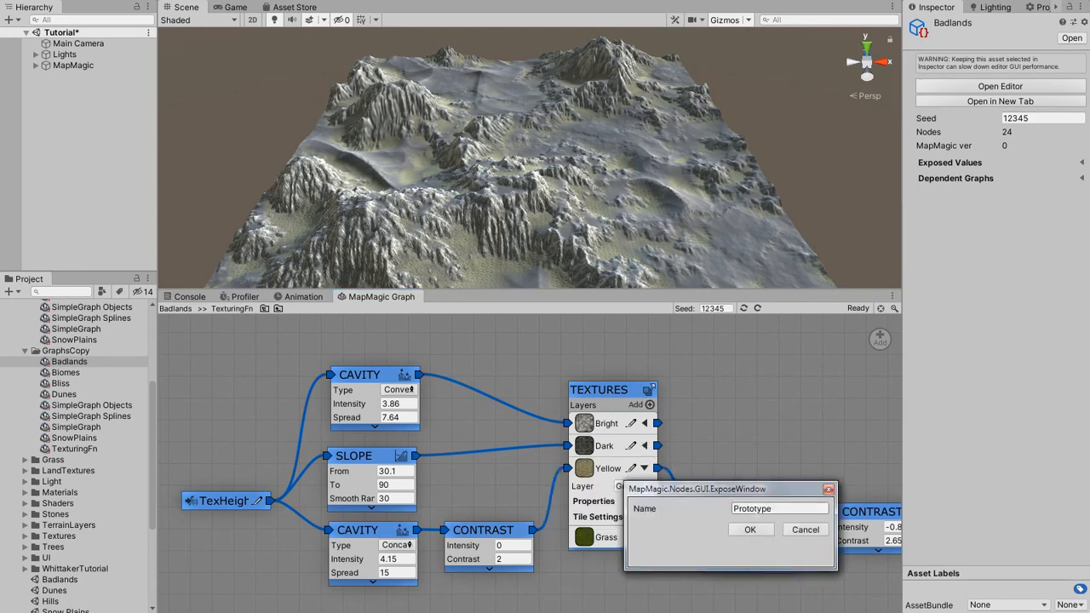
{"action": "left_click", "coordinate": [756, 510]}
{"action": "type", "text": "Sediment"}
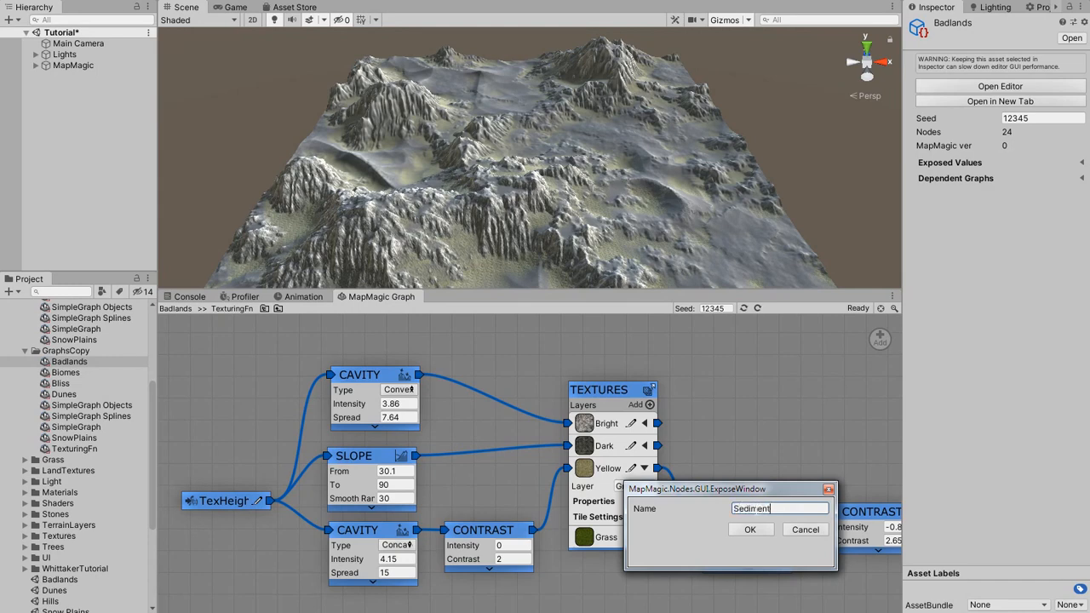
{"action": "left_click", "coordinate": [750, 530]}
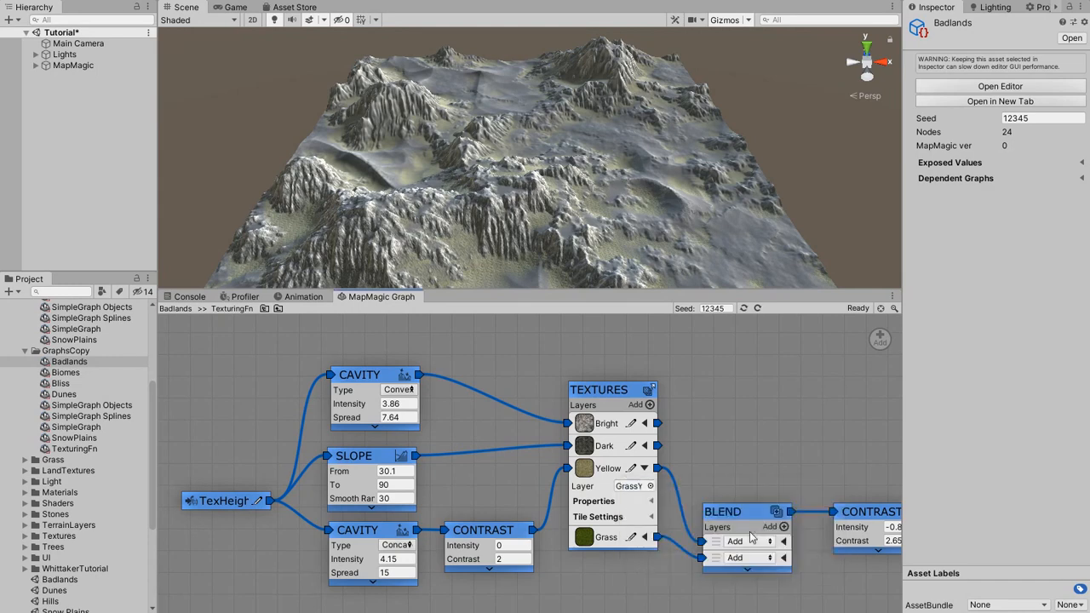
Back in the Badlands graph, set the Function node's BrightCliff to CliffPink and DarkCliff to CliffRed.
{"action": "left_click", "coordinate": [278, 310]}
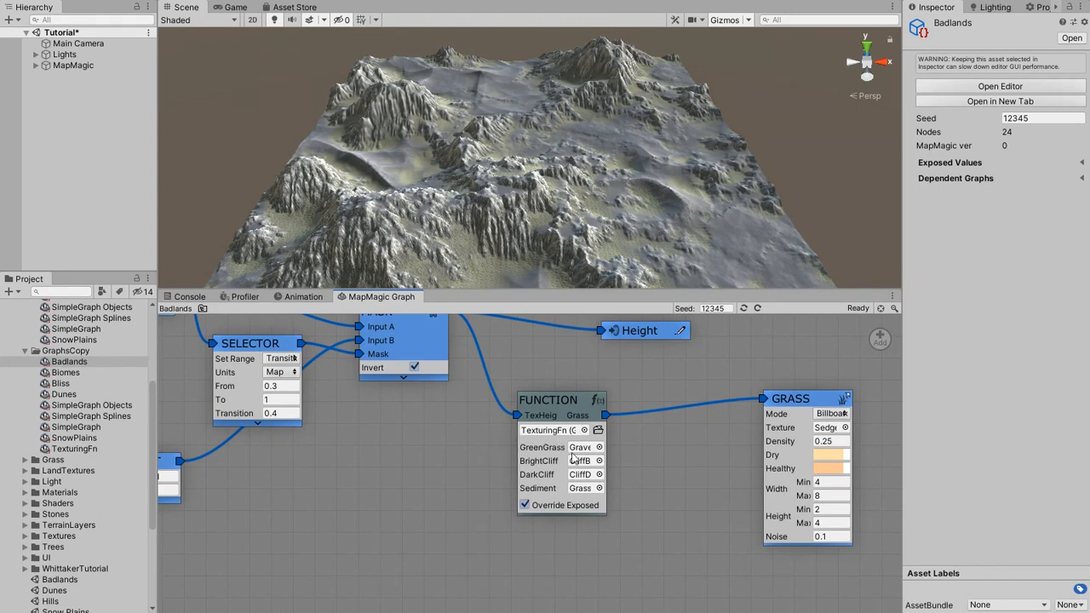
{"action": "left_click", "coordinate": [600, 461]}
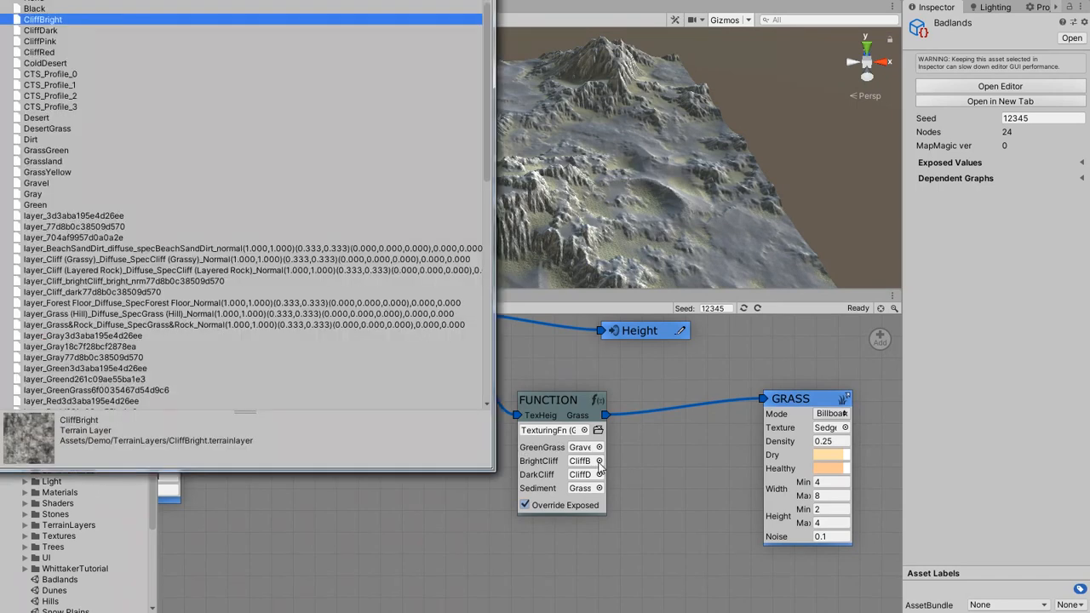
{"action": "double_click", "coordinate": [44, 41]}
{"action": "left_click", "coordinate": [599, 474]}
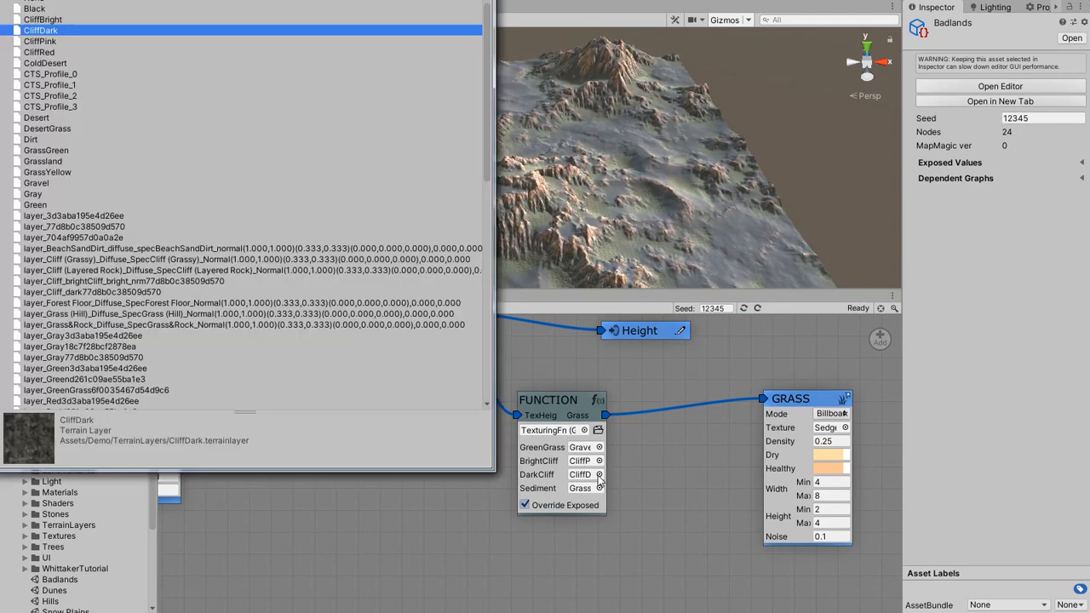
{"action": "double_click", "coordinate": [47, 58]}
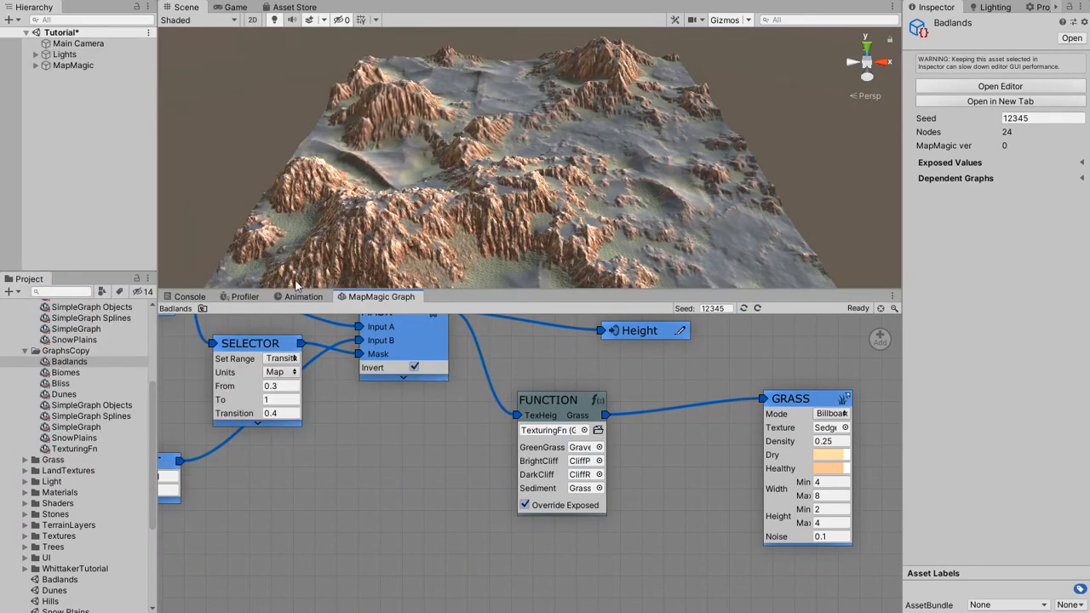
Search the terrain layers for "sand" and set the Function node's Sediment value to Sand.
{"action": "left_click", "coordinate": [599, 488]}
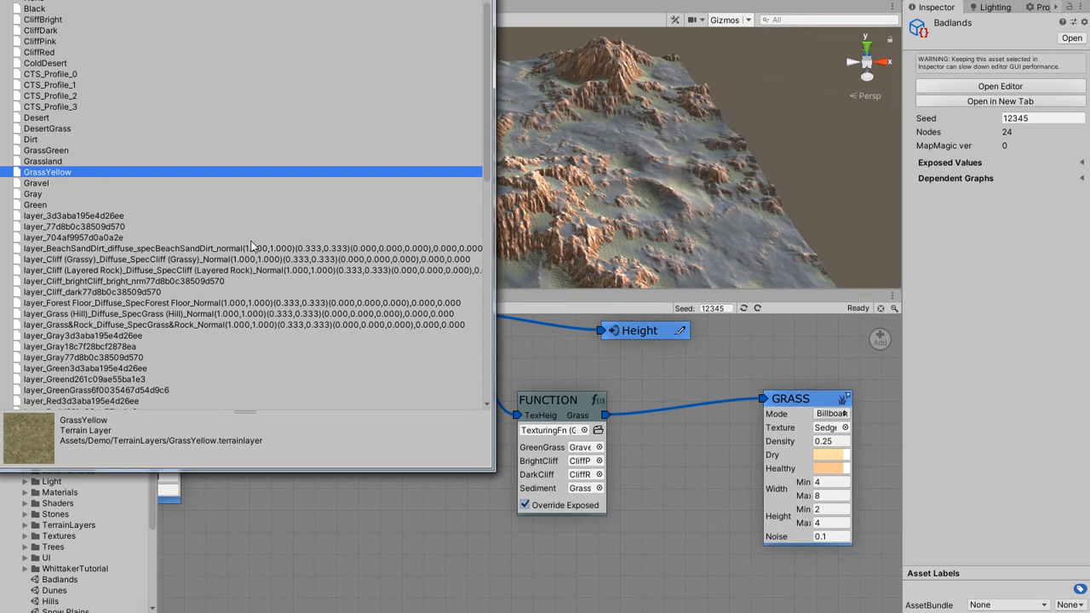
{"action": "type", "text": "sand"}
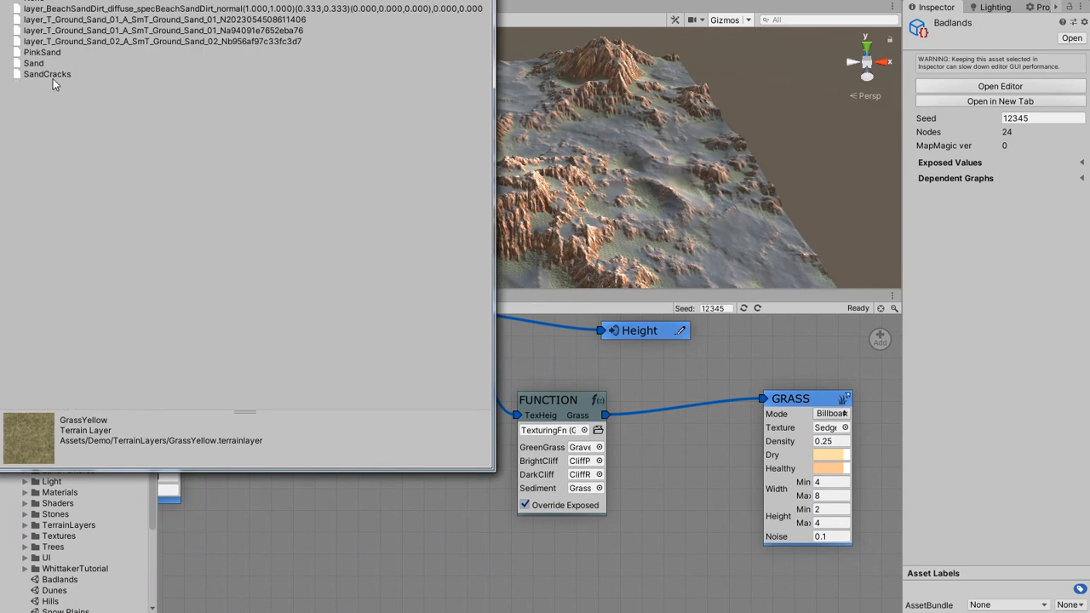
{"action": "double_click", "coordinate": [39, 66]}
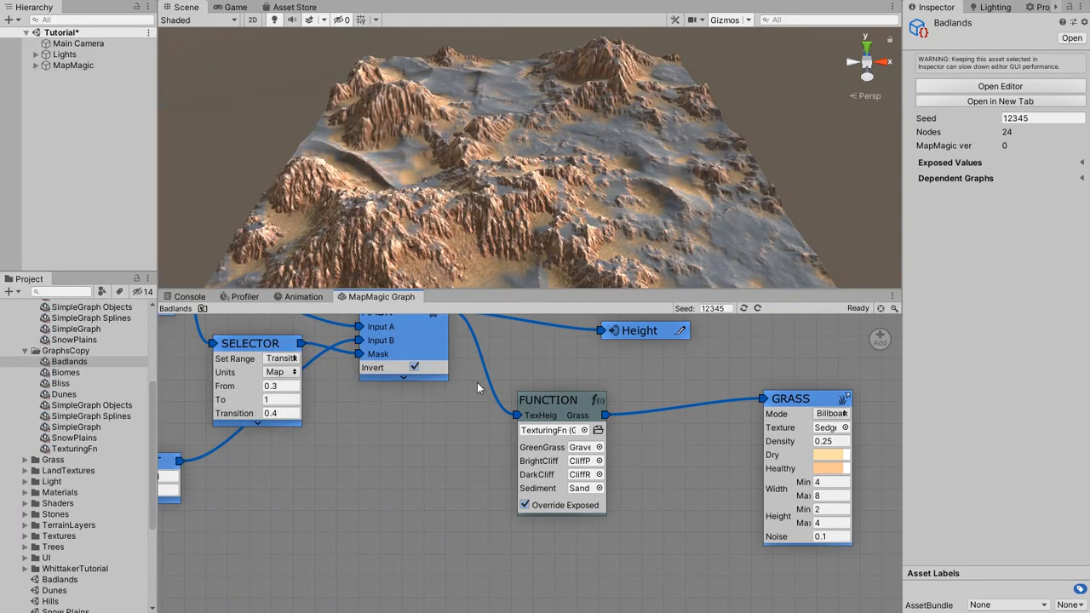
Set the GreenGrass value of the Badlands graph's Function node to a sand terrain layer.
{"action": "left_click", "coordinate": [599, 448]}
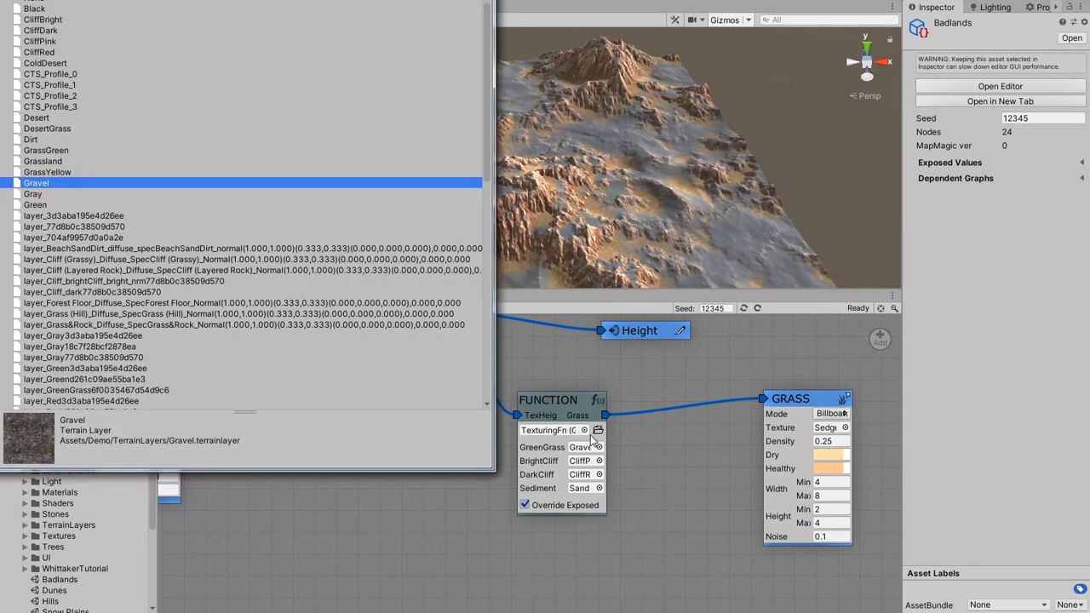
{"action": "double_click", "coordinate": [46, 74]}
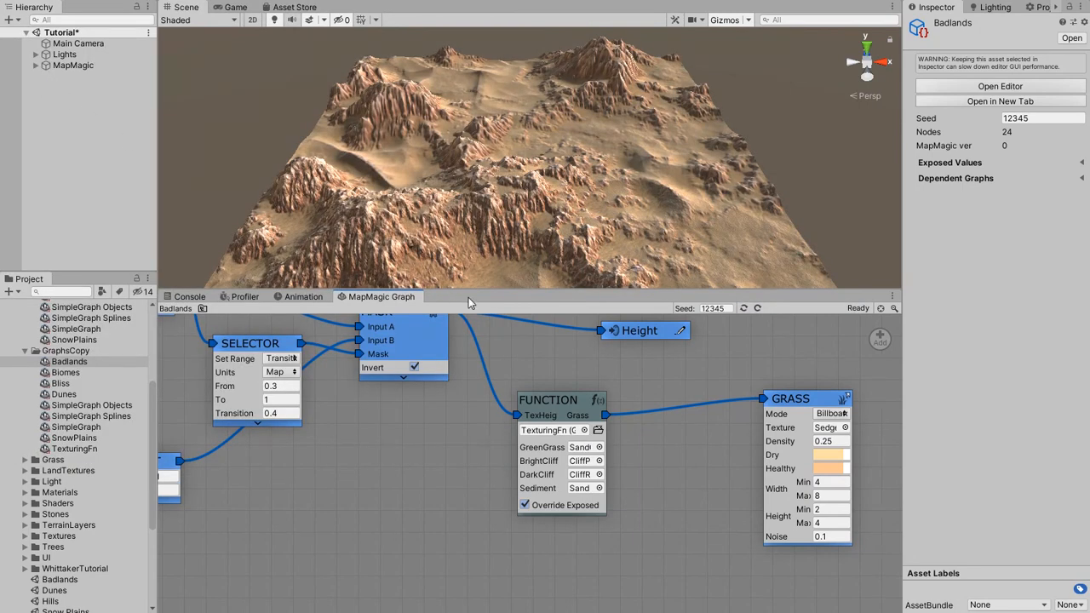
{"action": "scroll", "coordinate": [530, 253], "scroll_direction": "up", "scroll_amount": 4}
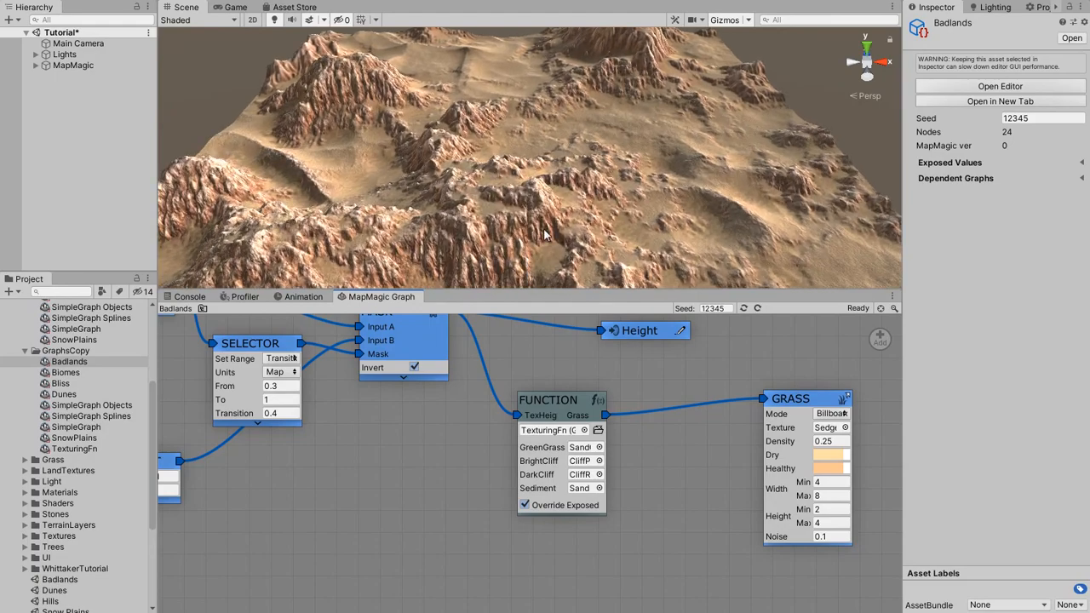
{"action": "left_click_drag", "start_coordinate": [598, 227], "coordinate": [631, 221], "text": "alt"}
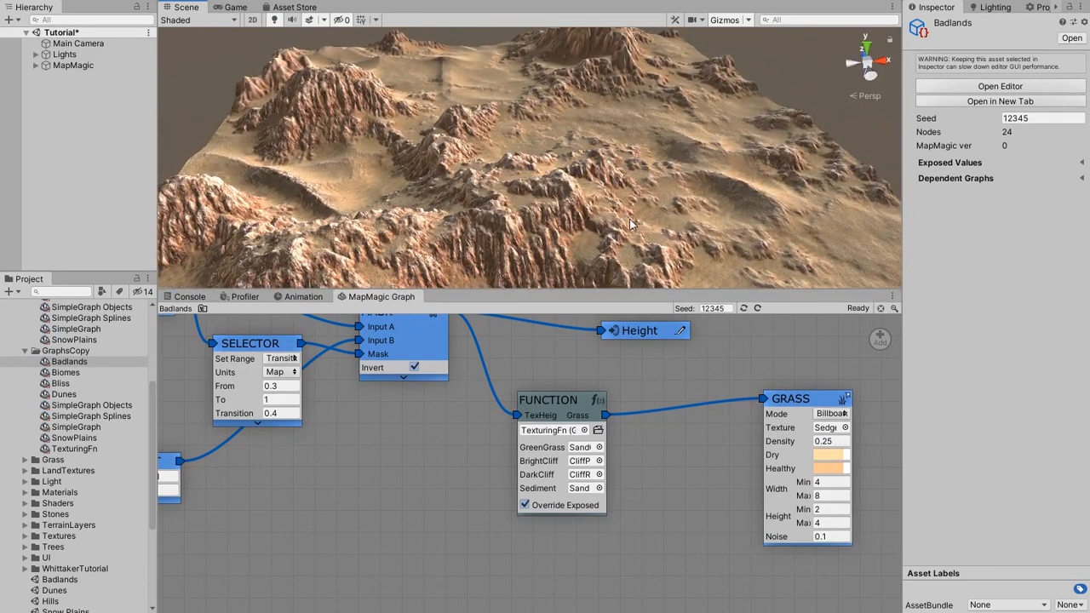
Assign SimpleGraph from the GraphsCopy folder as the MapMagic object's graph.
{"action": "left_click", "coordinate": [94, 67]}
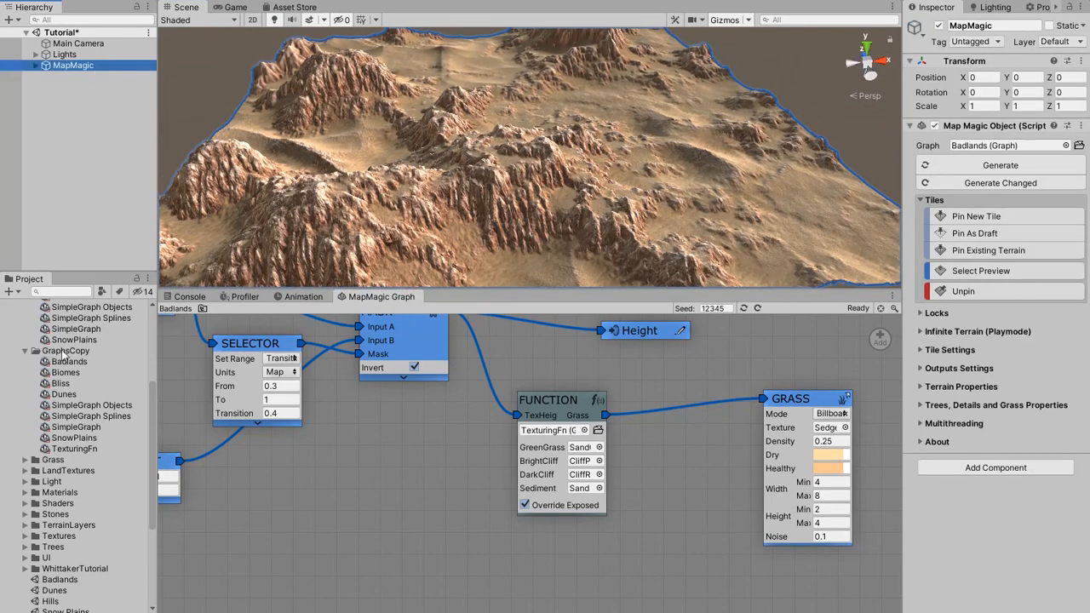
{"action": "left_click_drag", "start_coordinate": [53, 426], "coordinate": [992, 151]}
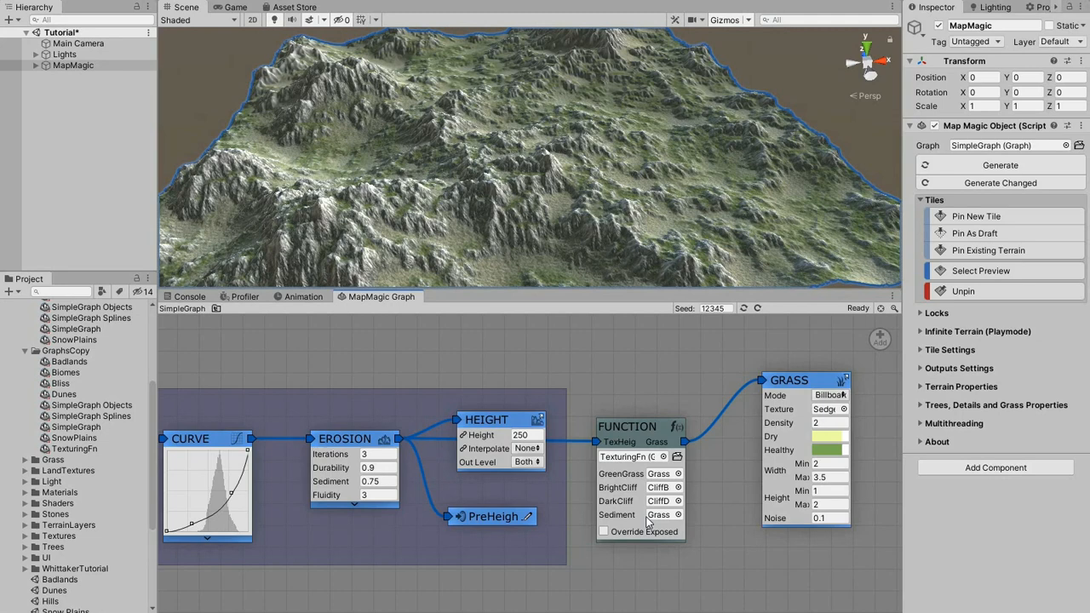
{"action": "key", "text": "ctrl+z"}
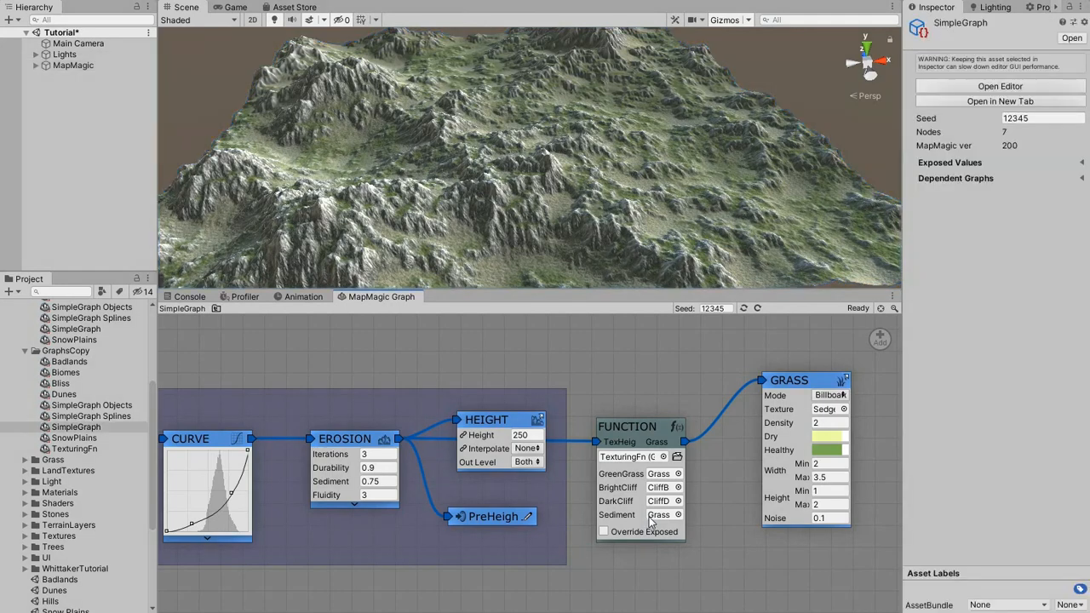
Open the Dunes graph from GraphsCopy and remove its Height, Cavity and Textures nodes, keeping the generated terrain results.
{"action": "left_click", "coordinate": [124, 396]}
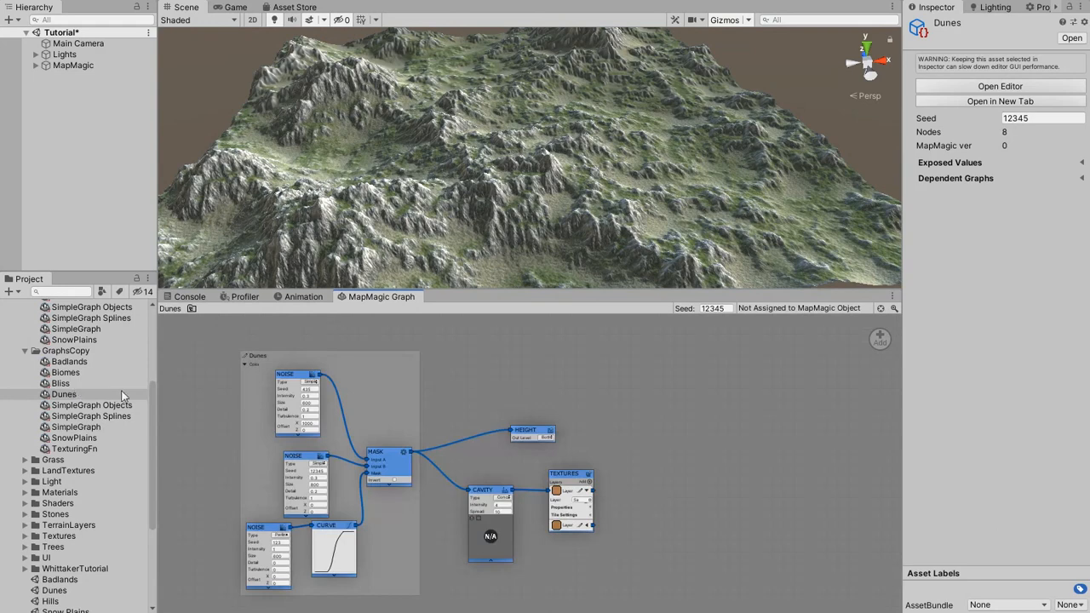
{"action": "left_click_drag", "start_coordinate": [436, 387], "coordinate": [681, 605]}
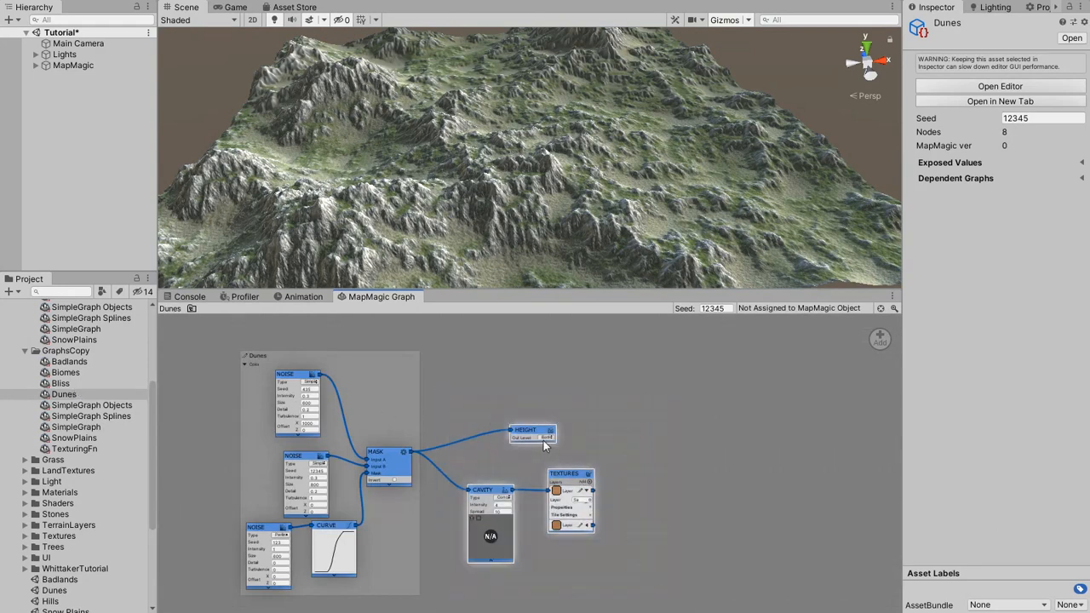
{"action": "left_click_drag", "start_coordinate": [545, 445], "coordinate": [881, 343]}
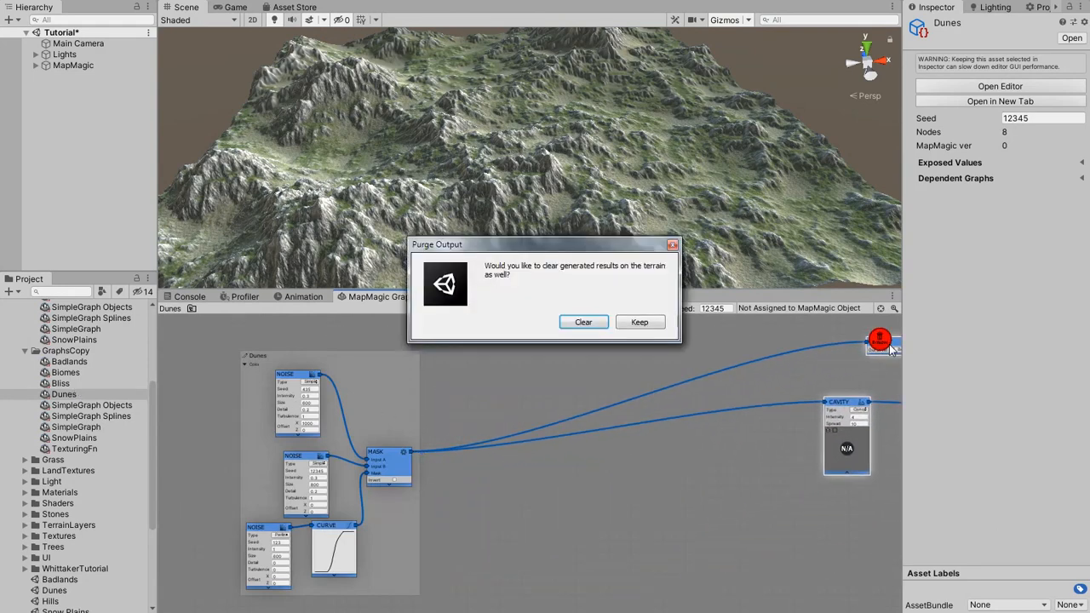
{"action": "left_click", "coordinate": [640, 322]}
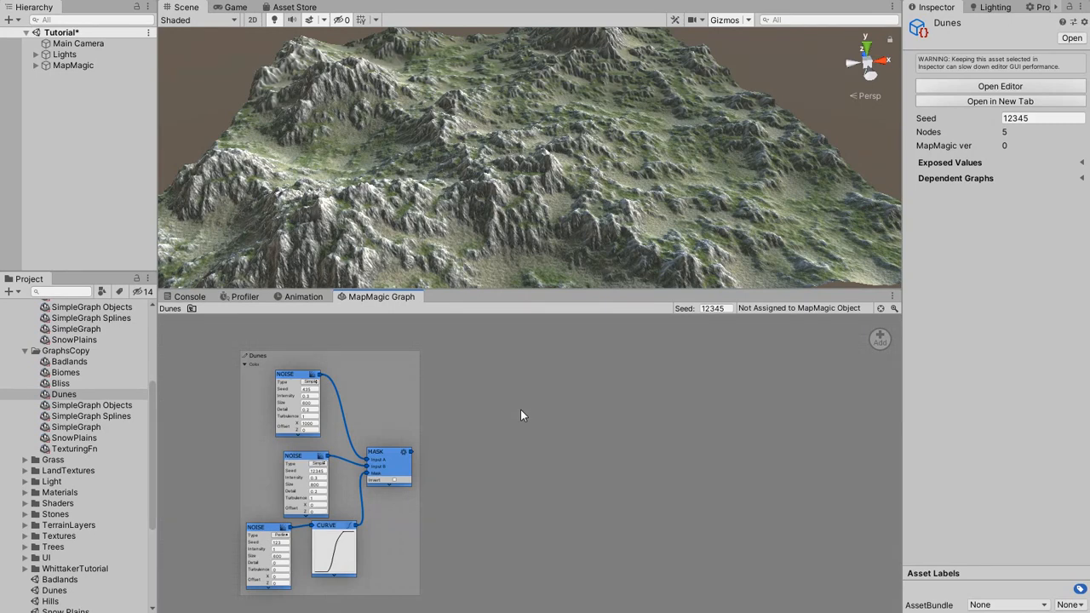
Add a map function Exit node named Dunes and connect the Mask node's output to it.
{"action": "right_click", "coordinate": [478, 443]}
{"action": "mouse_move", "coordinate": [505, 454]}
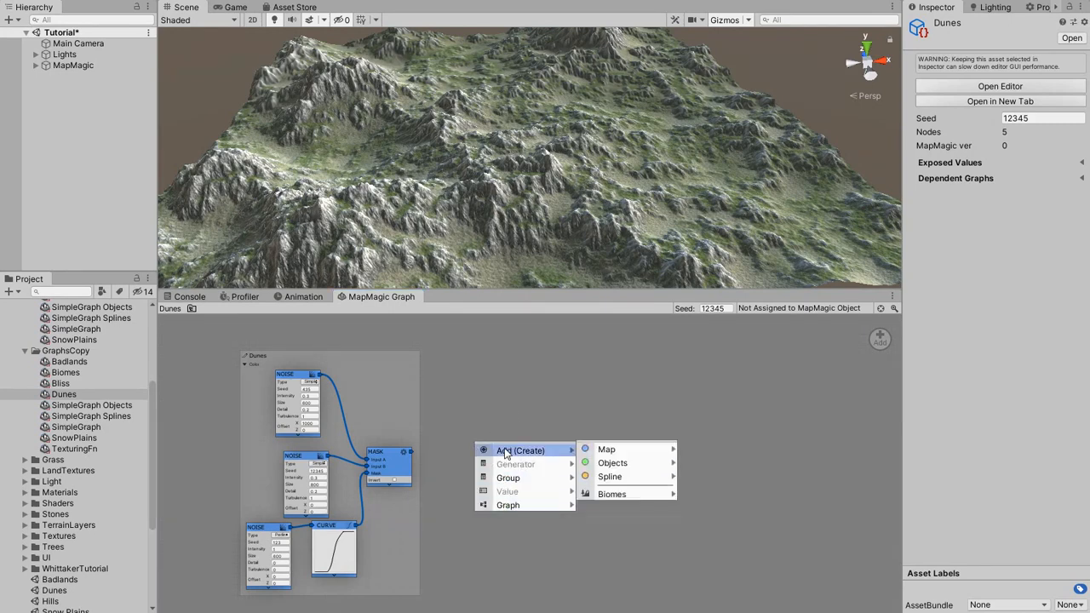
{"action": "mouse_move", "coordinate": [606, 450]}
{"action": "mouse_move", "coordinate": [721, 503]}
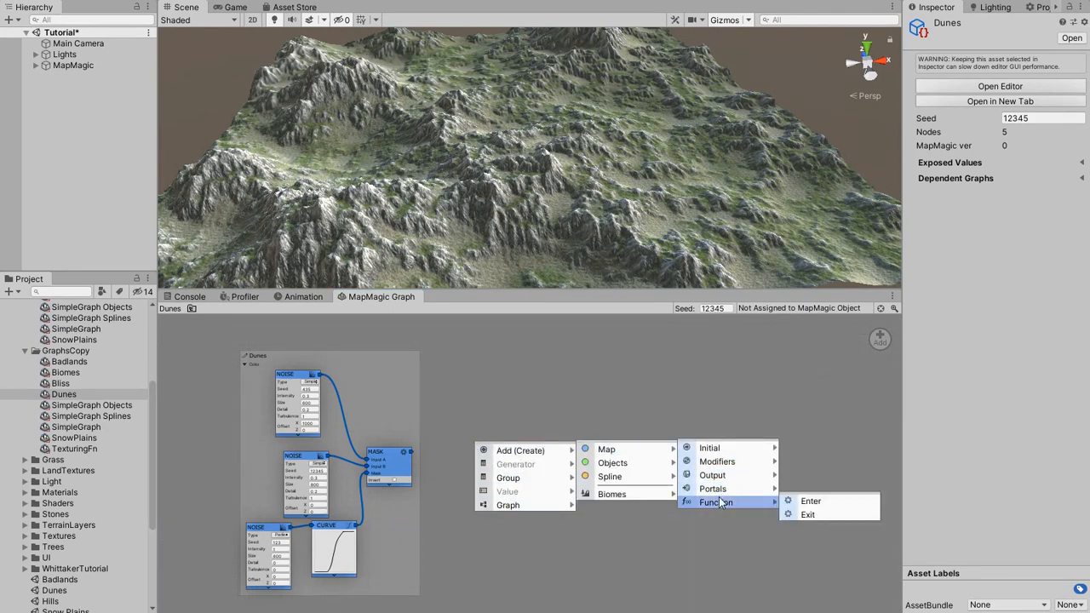
{"action": "left_click", "coordinate": [804, 515]}
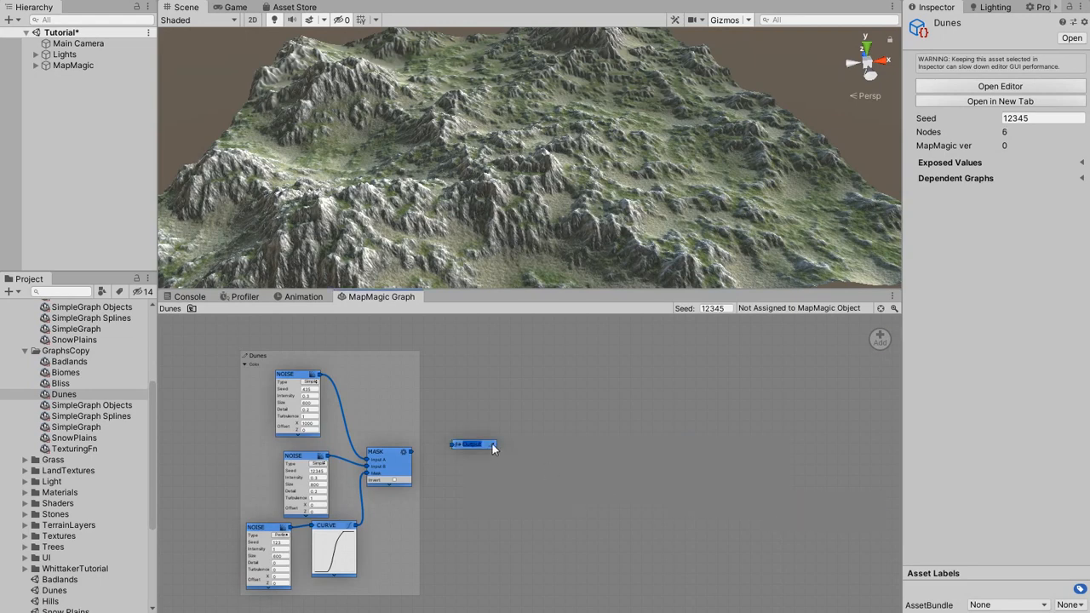
{"action": "type", "text": "Dunes"}
{"action": "scroll", "coordinate": [443, 466], "scroll_direction": "up", "scroll_amount": 4}
{"action": "left_click_drag", "start_coordinate": [454, 428], "coordinate": [457, 428]}
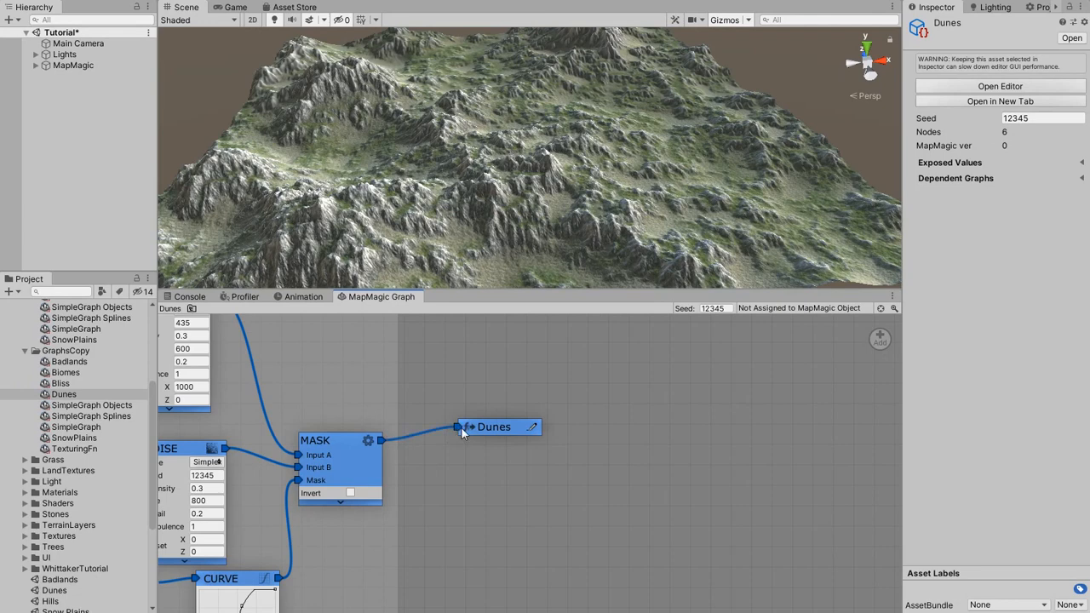
Open the Badlands graph from GraphsCopy and assign it to the MapMagic object.
{"action": "left_click", "coordinate": [75, 362]}
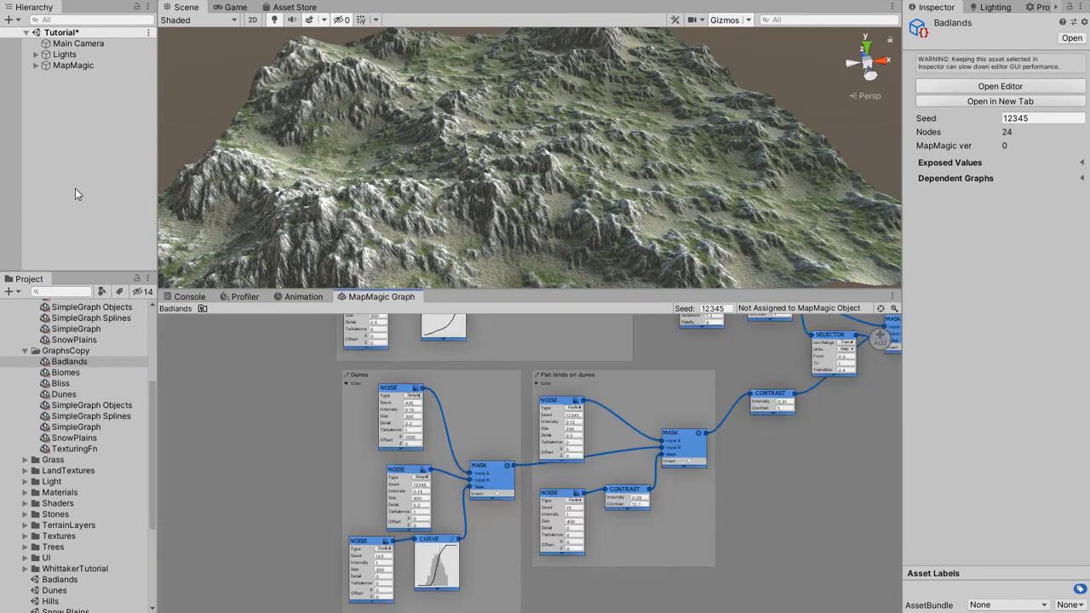
{"action": "left_click", "coordinate": [71, 65]}
{"action": "left_click_drag", "start_coordinate": [751, 278], "coordinate": [989, 155]}
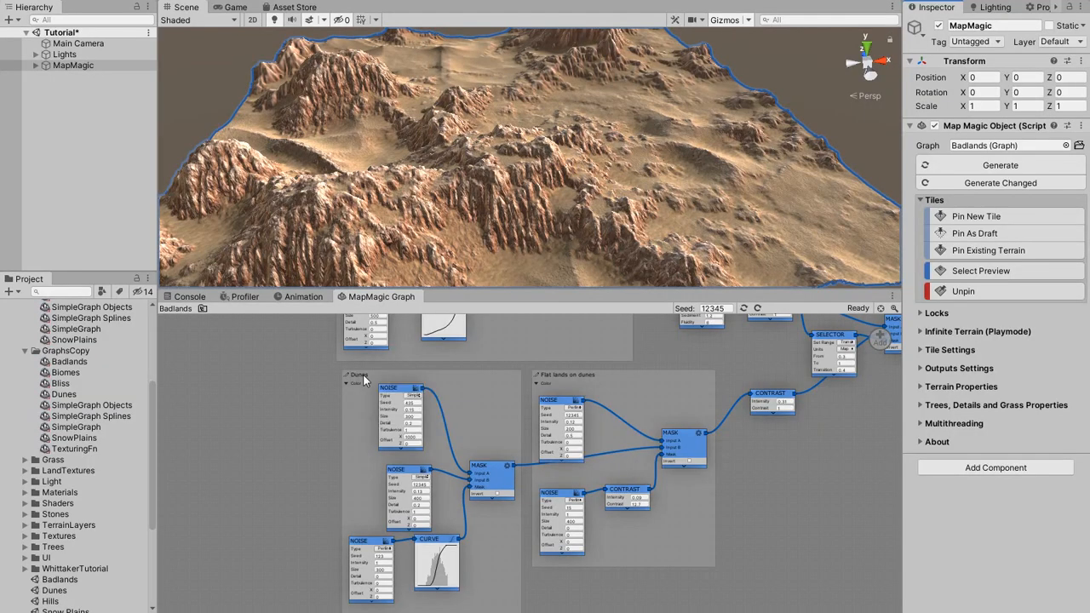
Remove the Dunes group together with its nodes from the Badlands graph.
{"action": "right_click", "coordinate": [364, 380]}
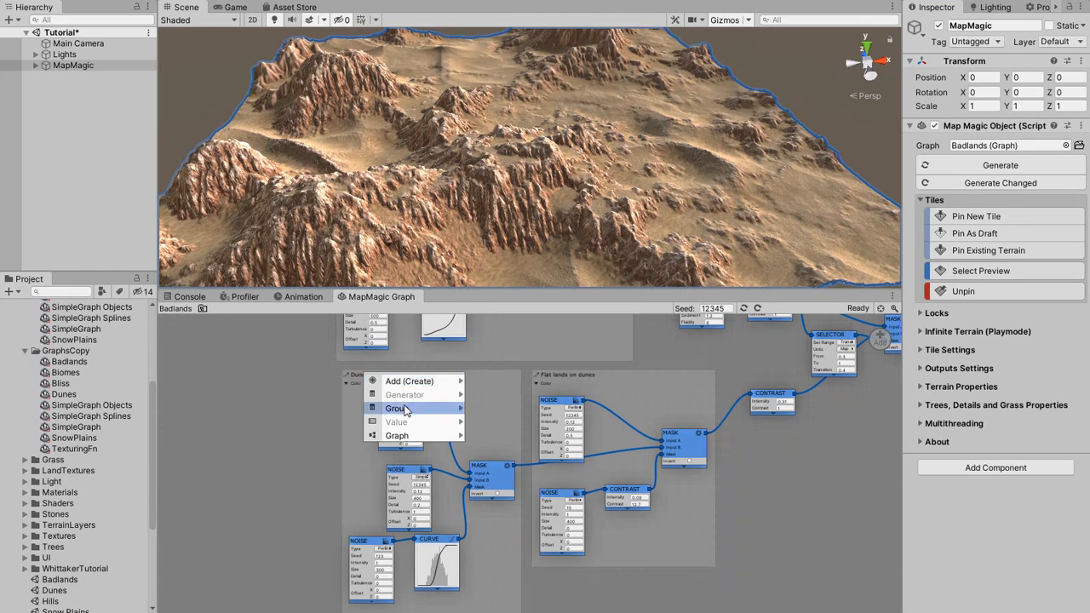
{"action": "mouse_move", "coordinate": [398, 409]}
{"action": "left_click", "coordinate": [499, 448]}
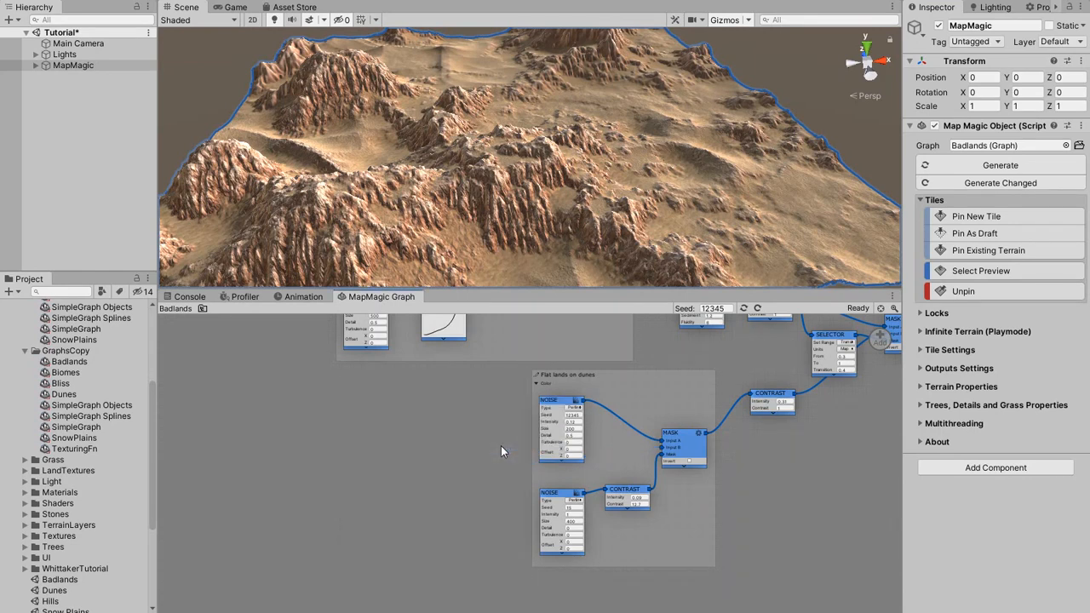
Add a Function node in the Flat lands on dunes group, assign it the Dunes graph, and connect its Dunes output to the Mask's Input B.
{"action": "right_click", "coordinate": [605, 443]}
{"action": "mouse_move", "coordinate": [631, 449]}
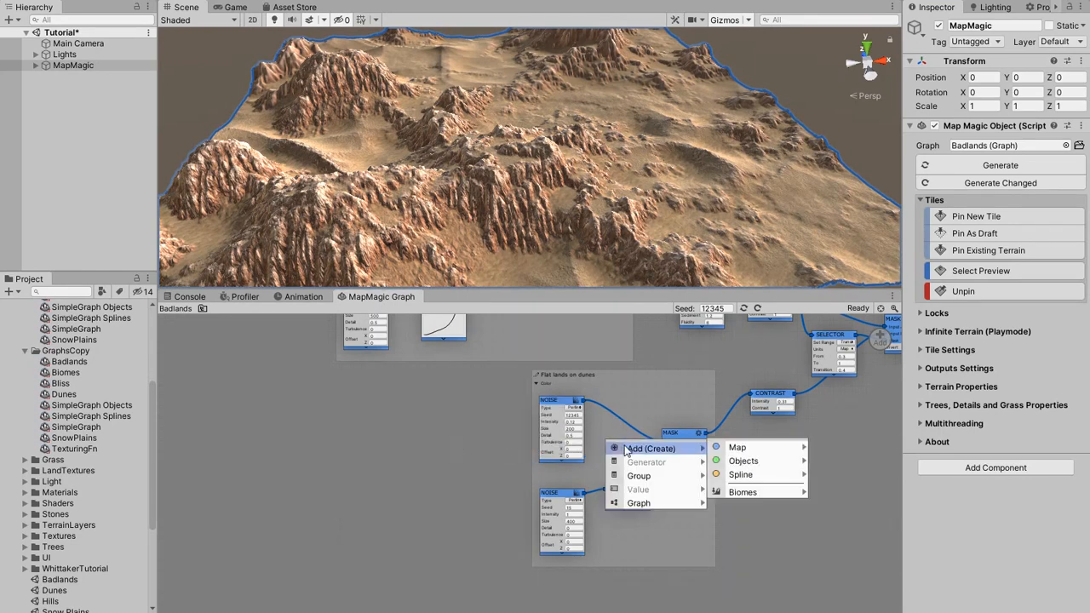
{"action": "mouse_move", "coordinate": [750, 492]}
{"action": "left_click", "coordinate": [843, 491]}
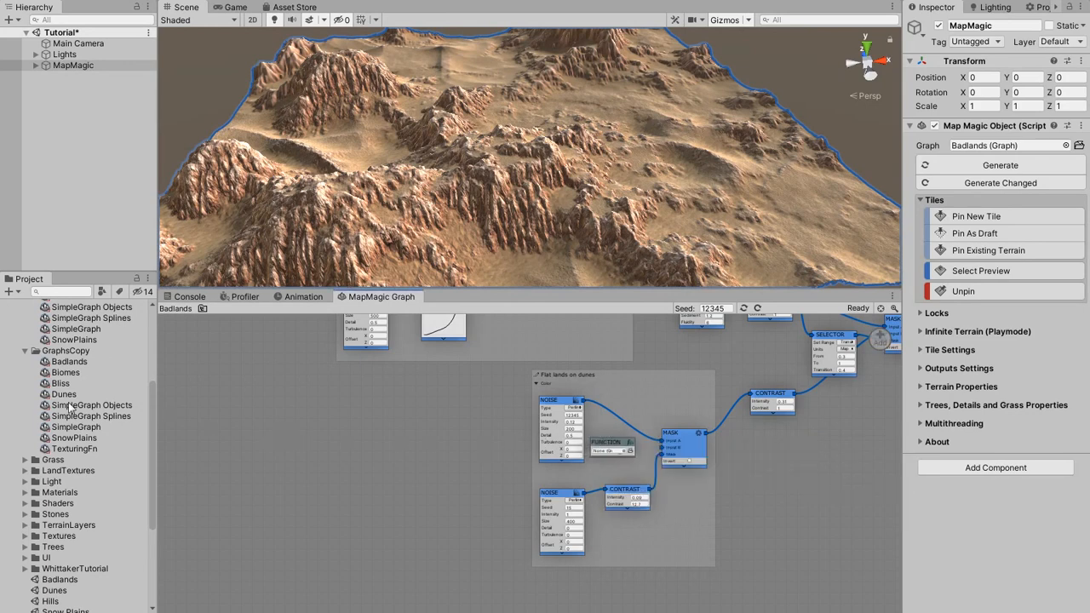
{"action": "left_click_drag", "start_coordinate": [57, 399], "coordinate": [601, 456]}
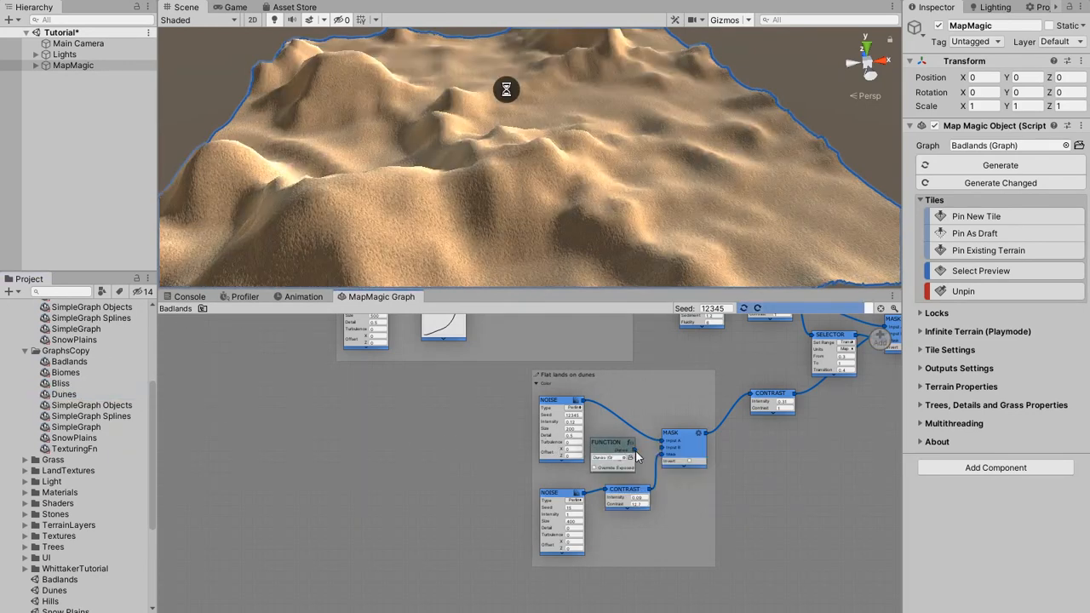
{"action": "scroll", "coordinate": [664, 453], "scroll_direction": "up", "scroll_amount": 4}
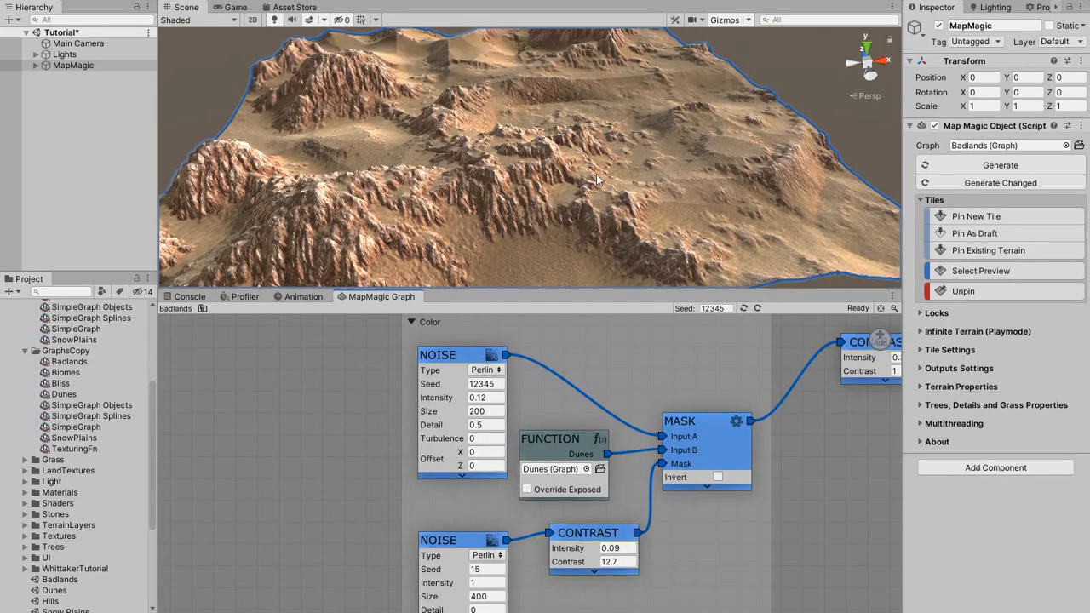
{"action": "middle_click_drag", "start_coordinate": [601, 181], "coordinate": [614, 210]}
{"action": "left_click_drag", "start_coordinate": [688, 164], "coordinate": [690, 203], "text": "alt"}
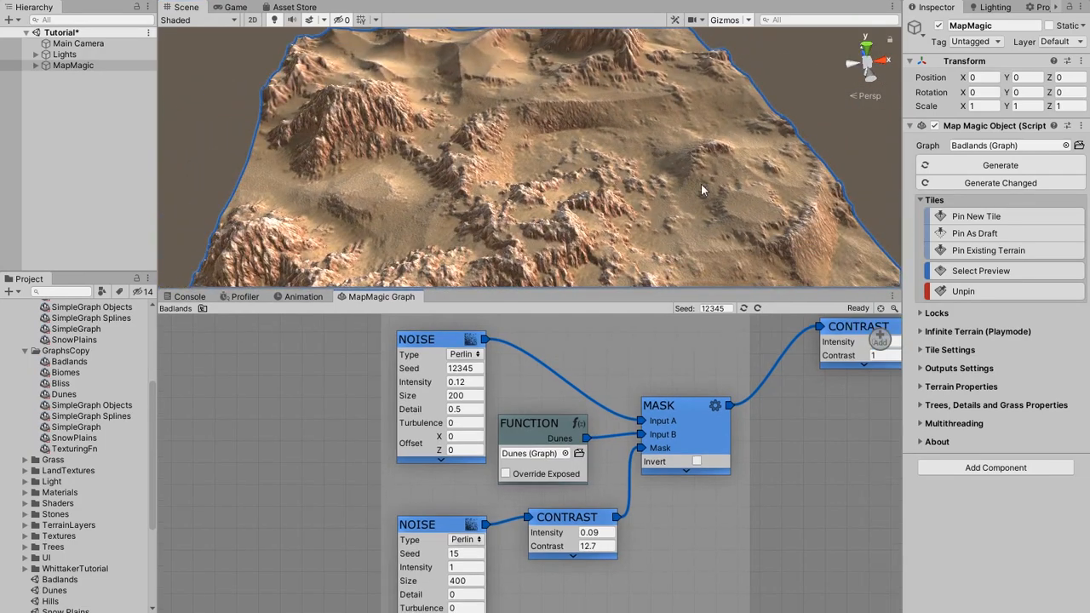
Inside the Function node's Dunes graph, add a spline function Exit node below the Dunes exit and return to the Badlands graph.
{"action": "left_click", "coordinate": [580, 452]}
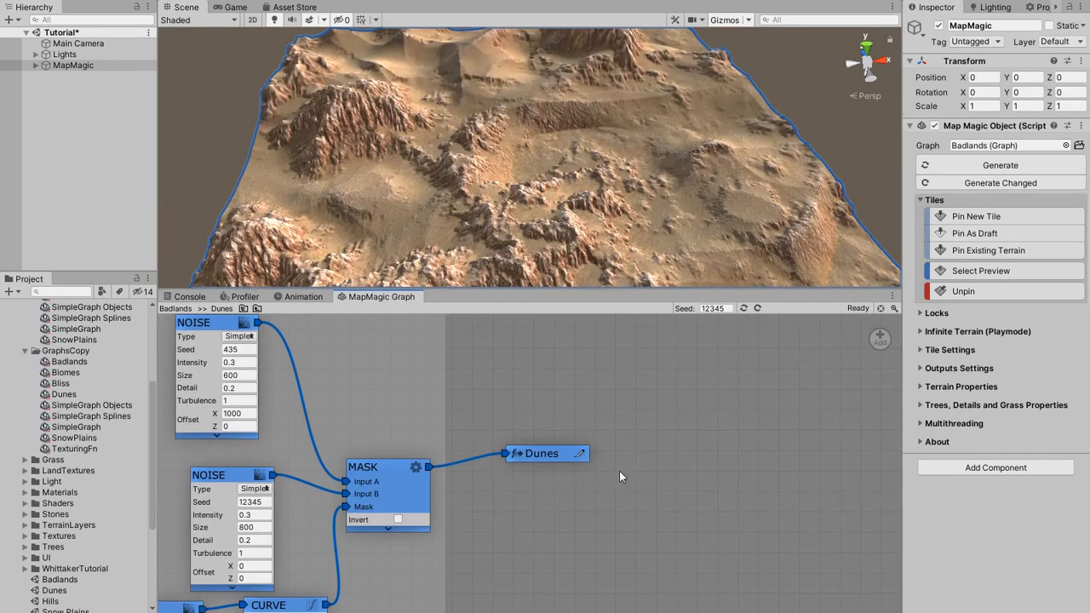
{"action": "right_click", "coordinate": [502, 486]}
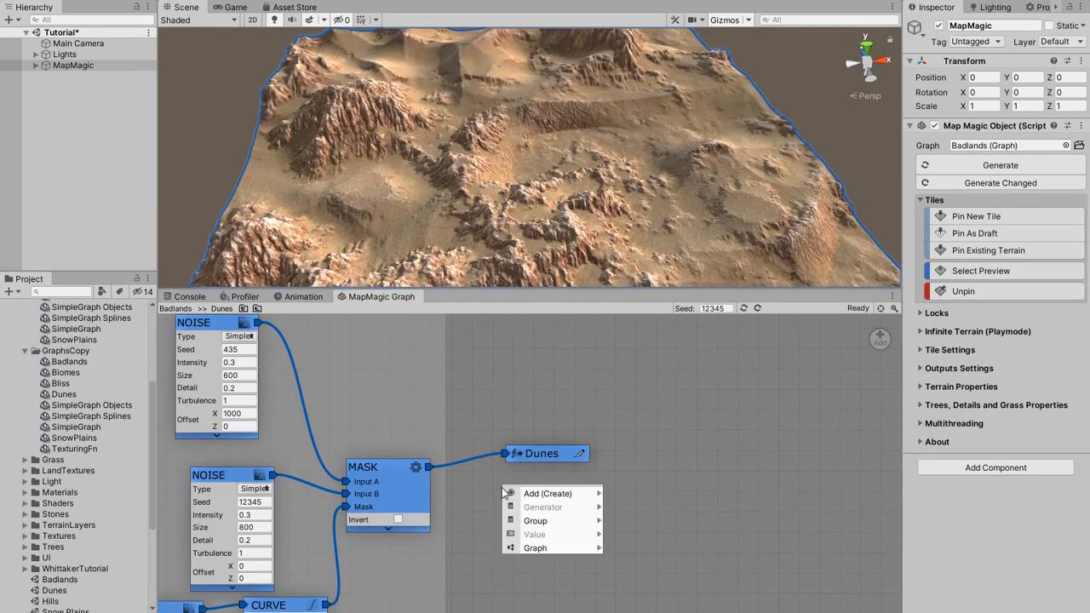
{"action": "mouse_move", "coordinate": [519, 497]}
{"action": "mouse_move", "coordinate": [639, 492]}
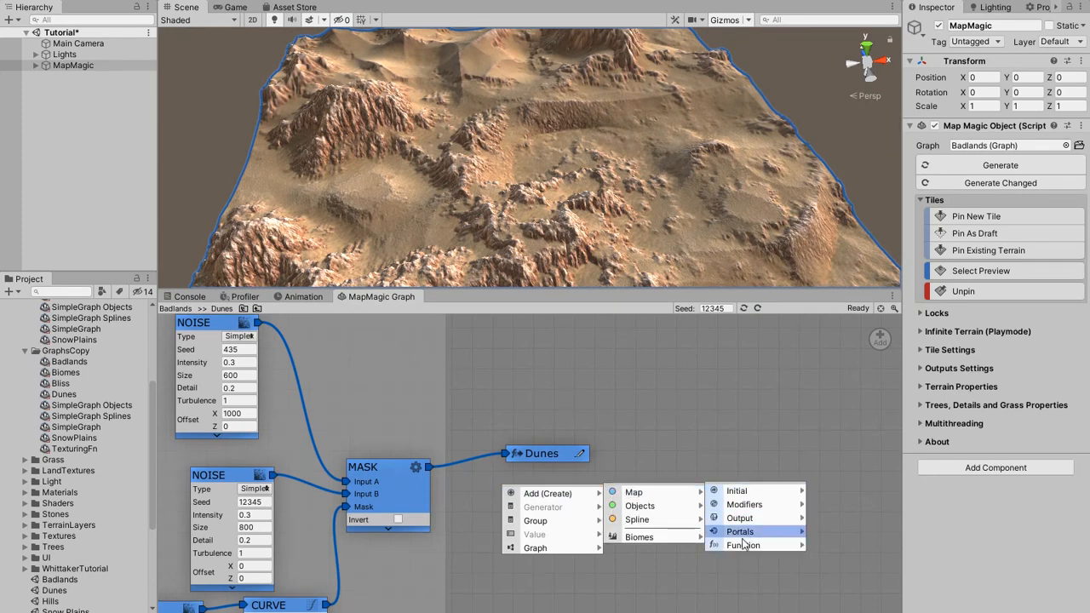
{"action": "mouse_move", "coordinate": [758, 546]}
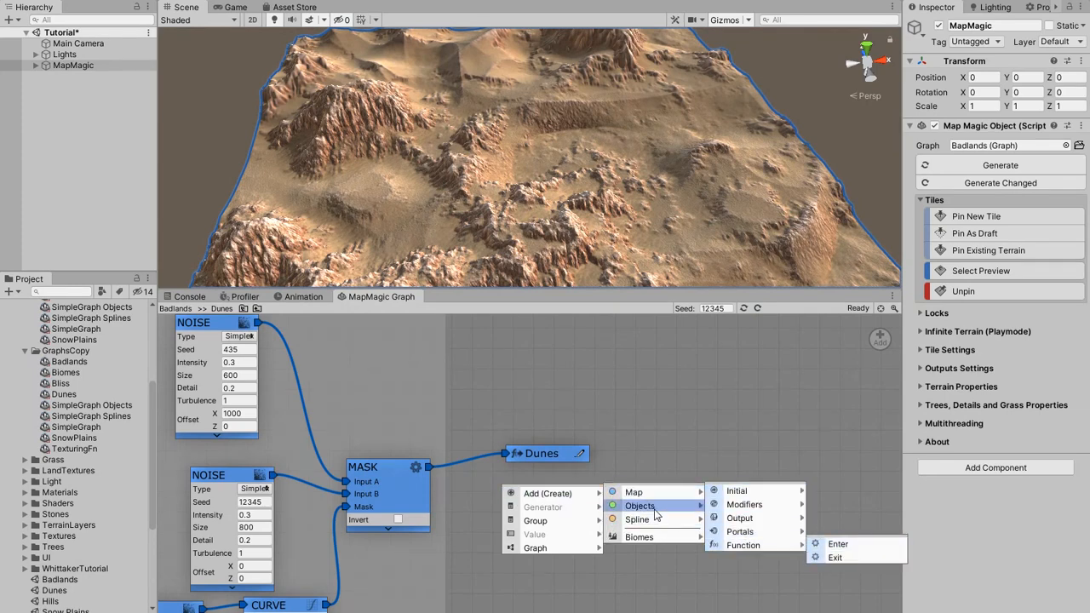
{"action": "mouse_move", "coordinate": [656, 514]}
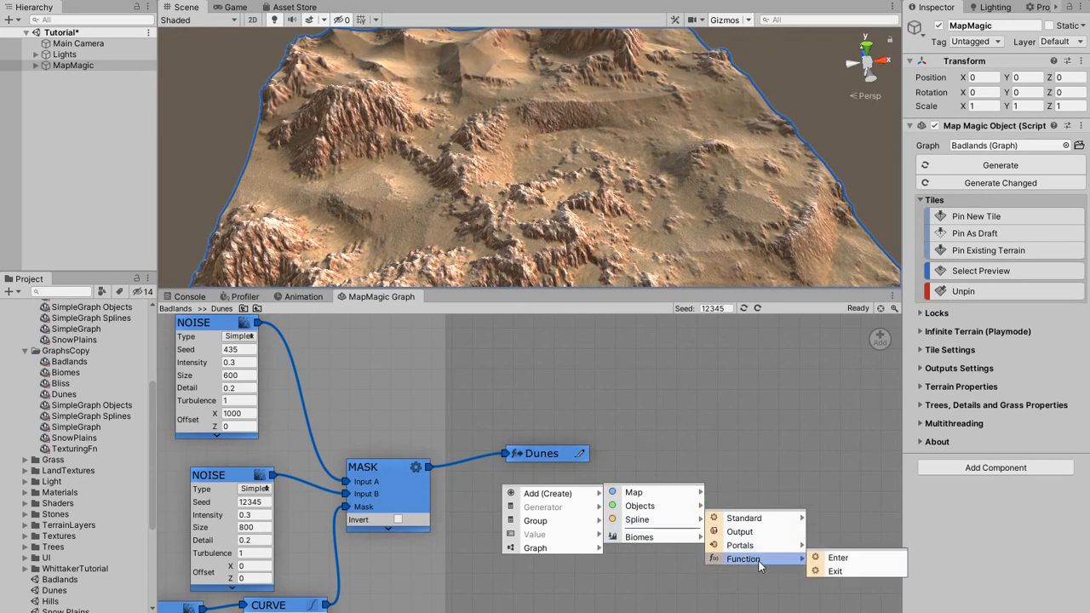
{"action": "left_click", "coordinate": [836, 572]}
{"action": "left_click_drag", "start_coordinate": [497, 493], "coordinate": [543, 494]}
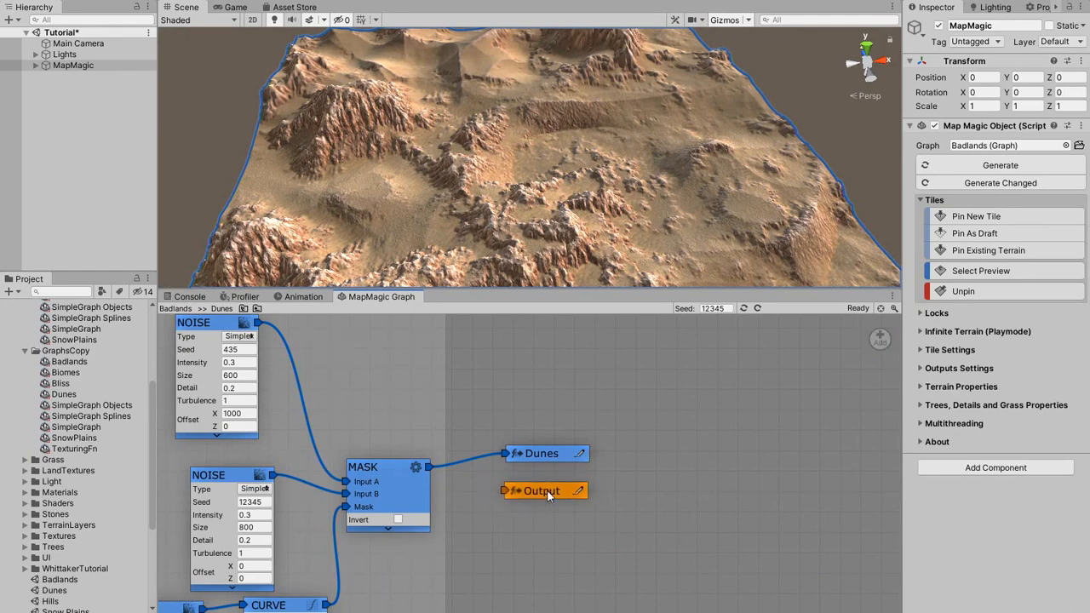
{"action": "left_click", "coordinate": [254, 309]}
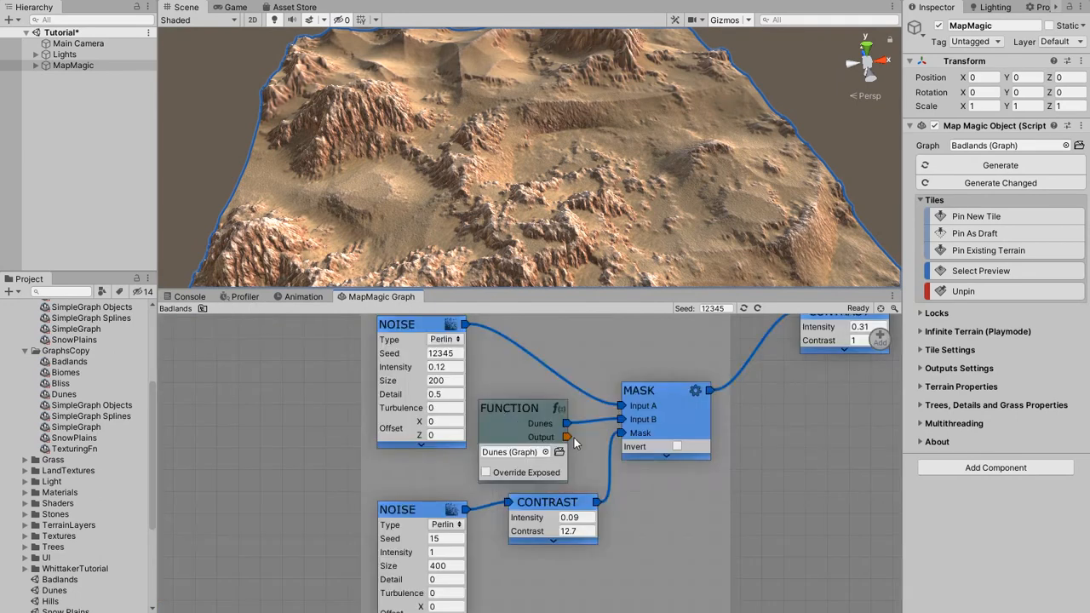